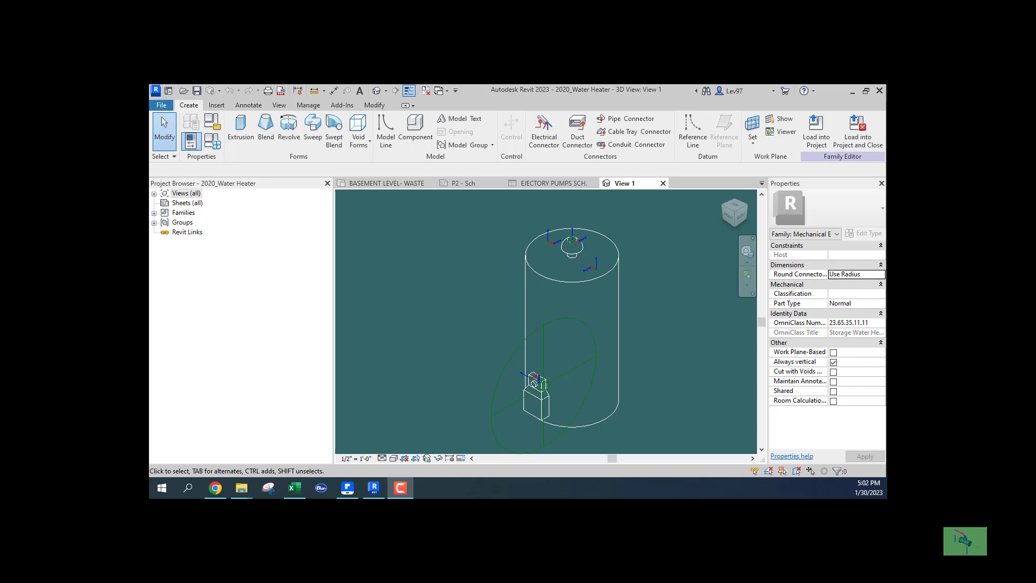
Leave the water heater family for the BASEMENT LEVEL- WASTE plan, then switch to the PDF viewer showing the equipment schedules and maximize it
{"action": "left_click", "coordinate": [389, 184]}
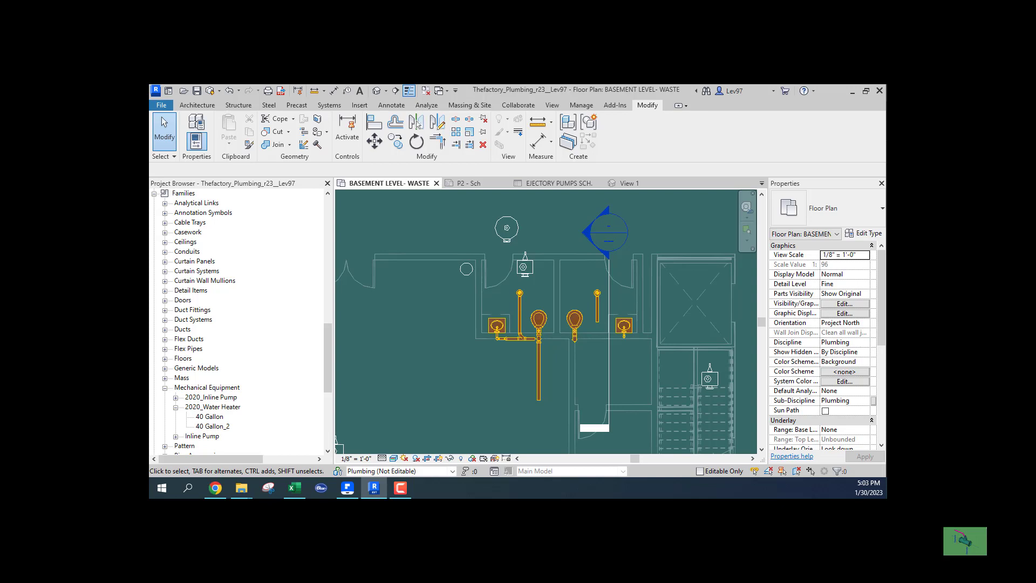
{"action": "left_click_drag", "start_coordinate": [886, 189], "coordinate": [248, 117]}
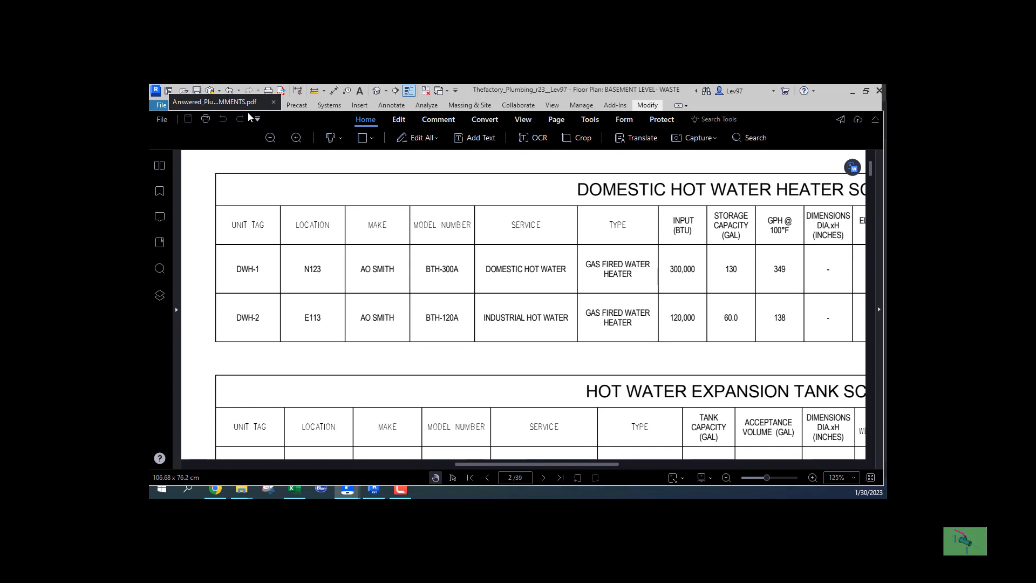
{"action": "key", "text": "alt+Tab"}
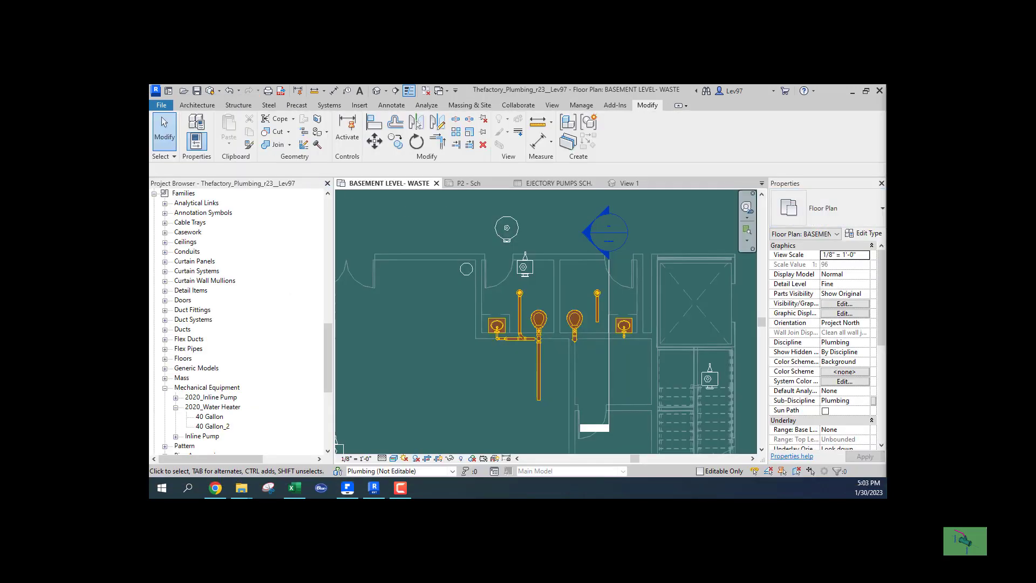
{"action": "left_click_drag", "start_coordinate": [886, 157], "coordinate": [335, 106]}
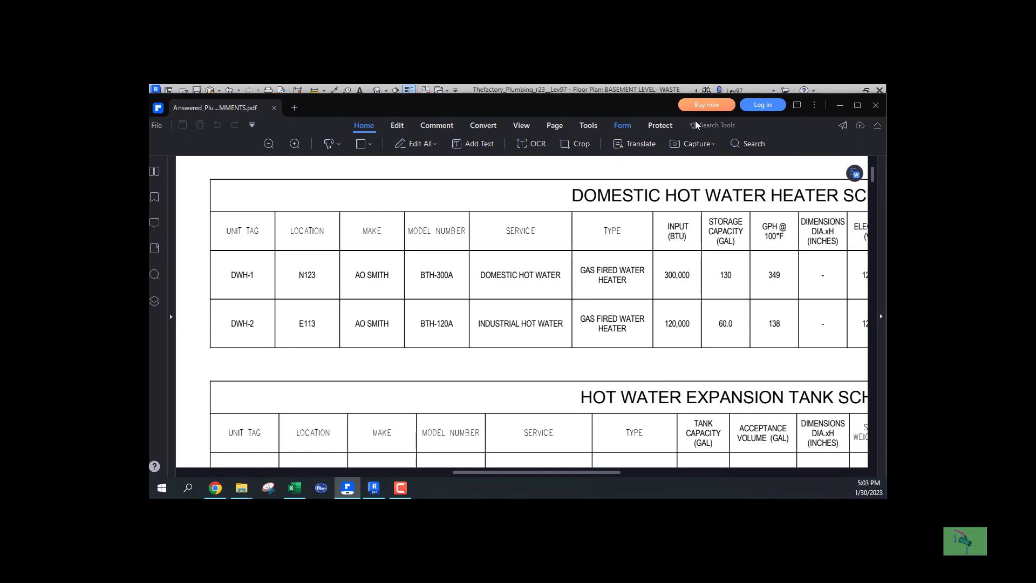
{"action": "left_click", "coordinate": [857, 105]}
Examine the columns and the DWH-1 and DWH-2 entries of the Domestic Hot Water Heater Schedule in the PDF
{"action": "scroll", "coordinate": [666, 235], "scroll_direction": "down", "scroll_amount": 2, "text": "ctrl"}
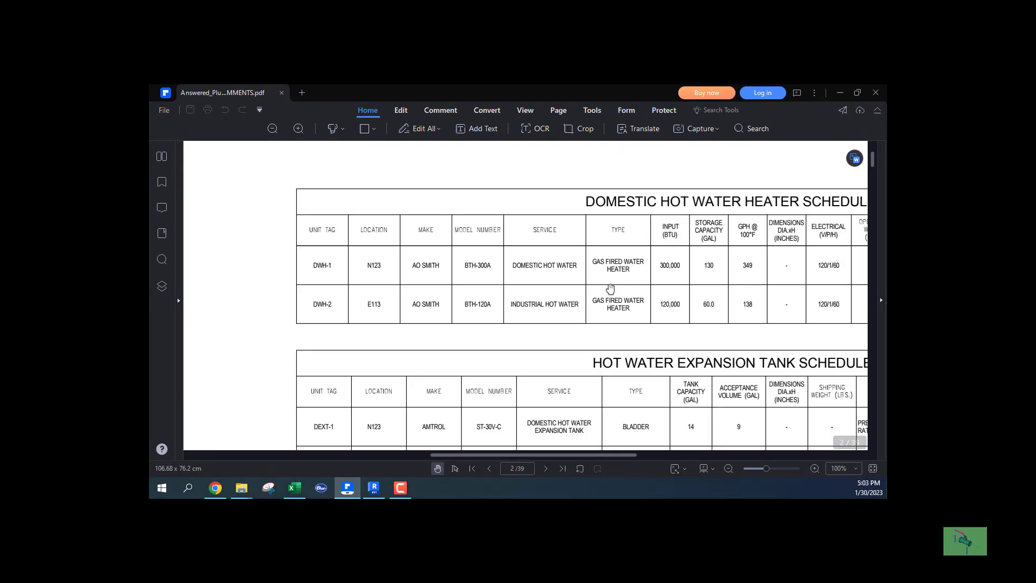
{"action": "left_click_drag", "start_coordinate": [614, 295], "coordinate": [536, 291]}
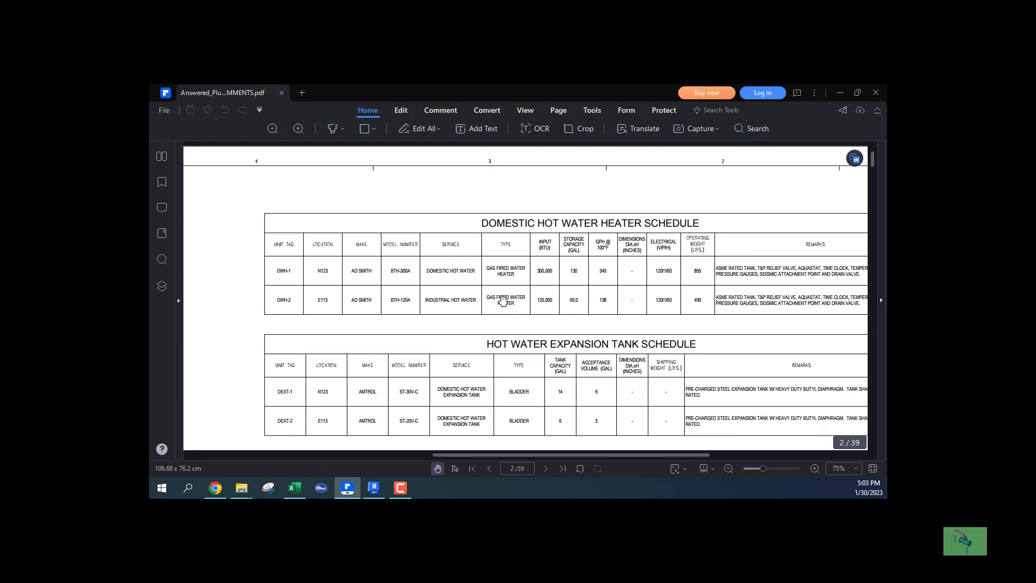
{"action": "scroll", "coordinate": [504, 300], "scroll_direction": "up", "scroll_amount": 1, "text": "ctrl"}
{"action": "left_click_drag", "start_coordinate": [453, 321], "coordinate": [522, 328]}
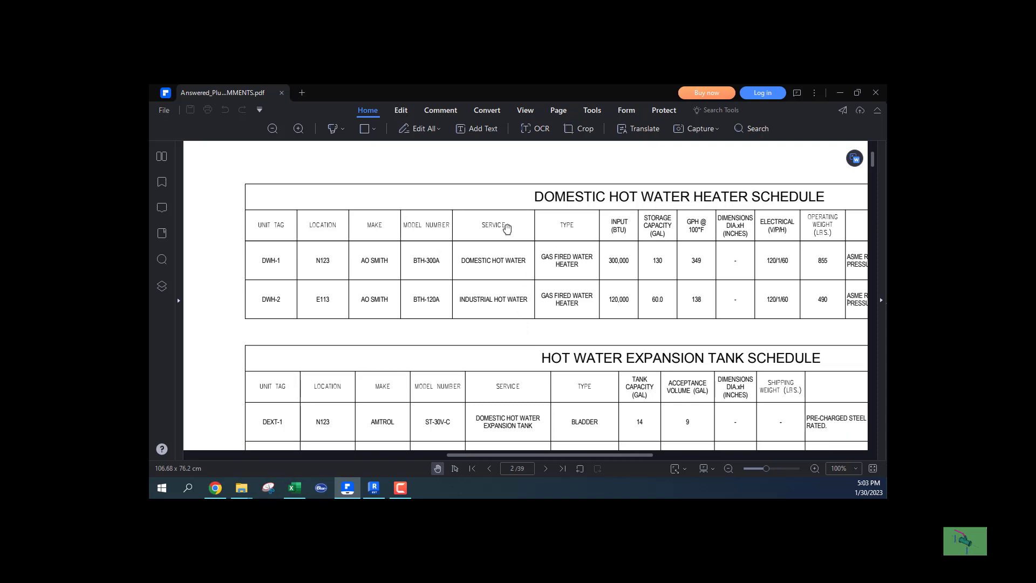
{"action": "left_click_drag", "start_coordinate": [563, 249], "coordinate": [524, 242]}
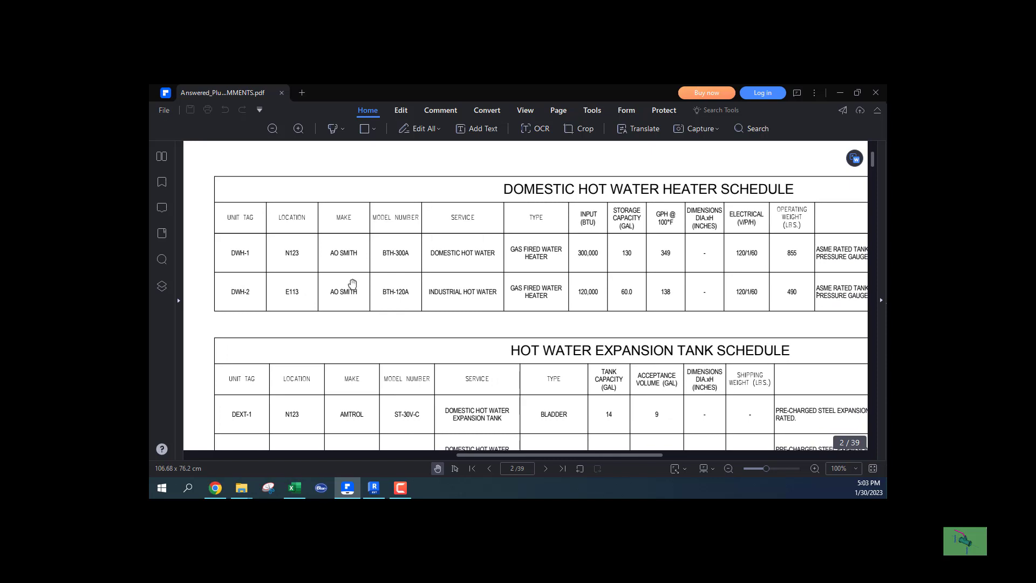
{"action": "left_click_drag", "start_coordinate": [408, 270], "coordinate": [557, 266]}
{"action": "left_click_drag", "start_coordinate": [489, 235], "coordinate": [437, 227]}
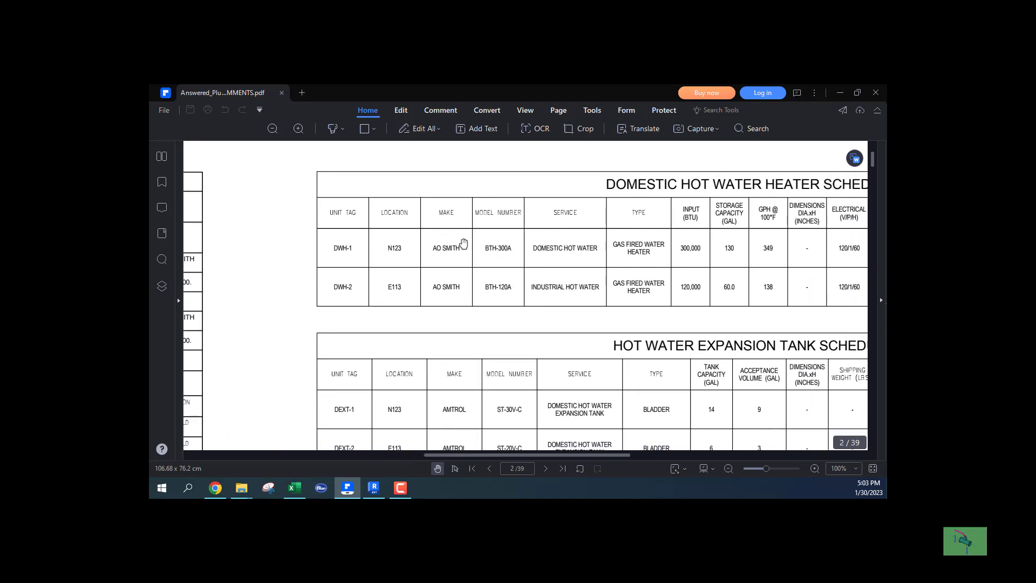
{"action": "left_click_drag", "start_coordinate": [601, 294], "coordinate": [548, 285]}
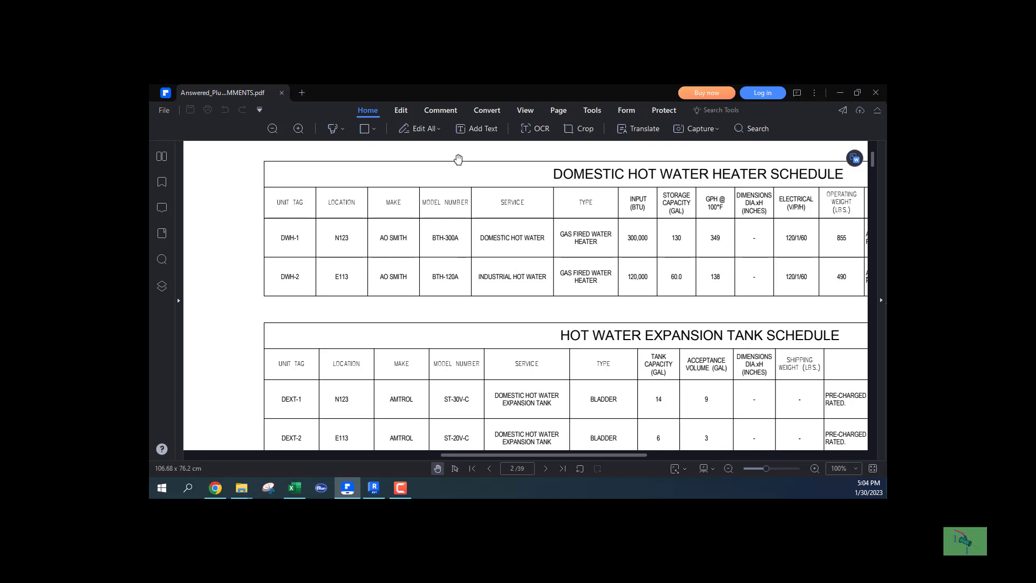
Return to the Revit plumbing project, collapse the families list, expand the sheets and open sheet P2 - Sch
{"action": "left_click_drag", "start_coordinate": [339, 95], "coordinate": [887, 149]}
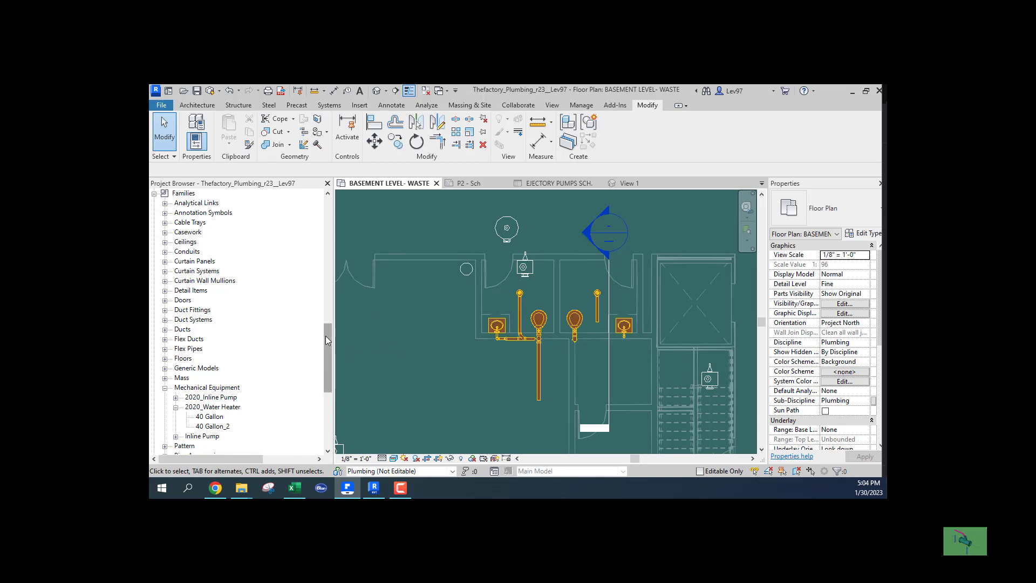
{"action": "left_click_drag", "start_coordinate": [327, 335], "coordinate": [322, 304]}
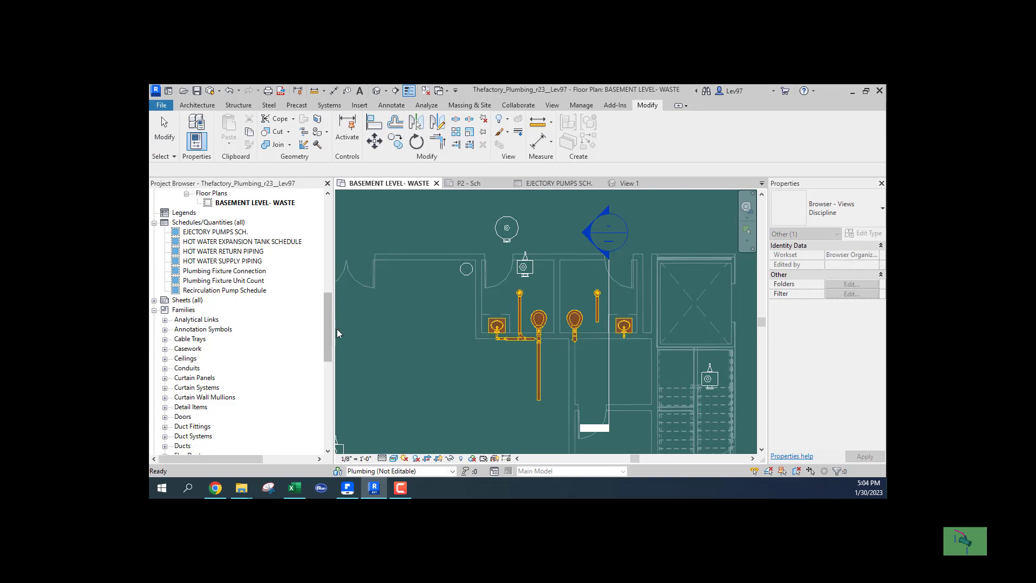
{"action": "mouse_move", "coordinate": [326, 338]}
{"action": "left_mouse_down"}
{"action": "mouse_move", "coordinate": [332, 417]}
{"action": "mouse_move", "coordinate": [332, 323]}
{"action": "mouse_move", "coordinate": [332, 339]}
{"action": "left_mouse_up"}
{"action": "left_click", "coordinate": [154, 330]}
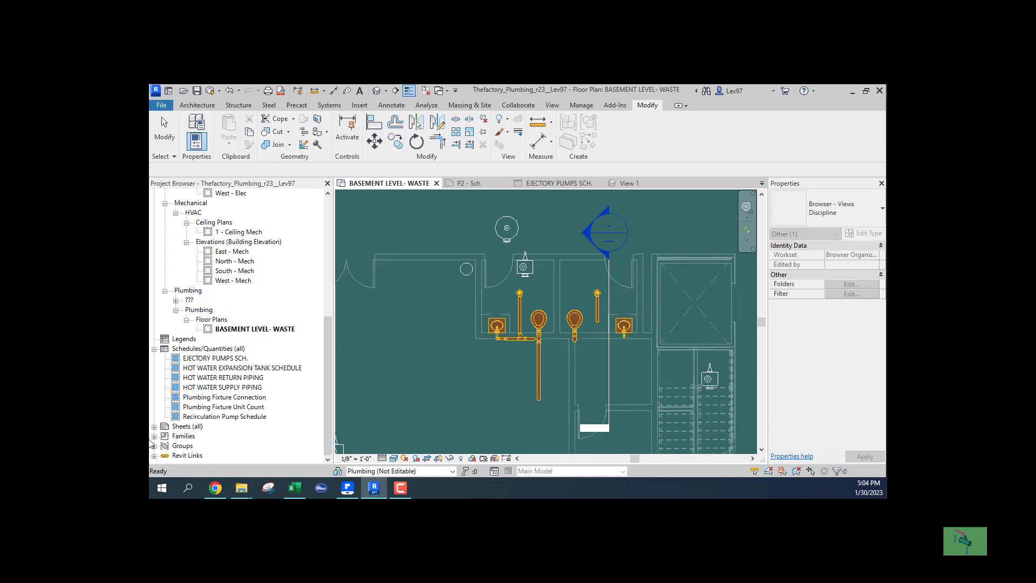
{"action": "left_click", "coordinate": [154, 427]}
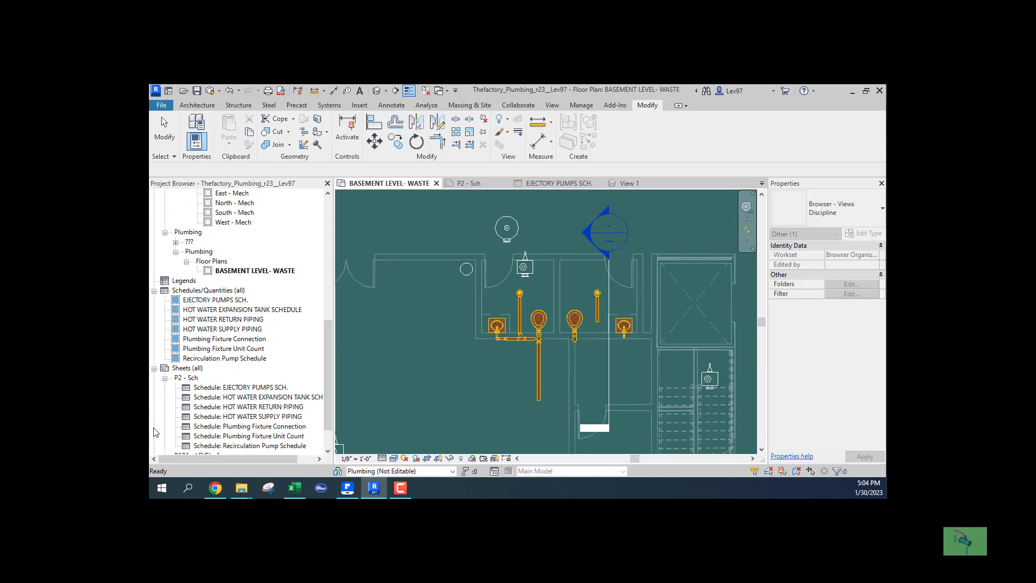
{"action": "double_click", "coordinate": [186, 378]}
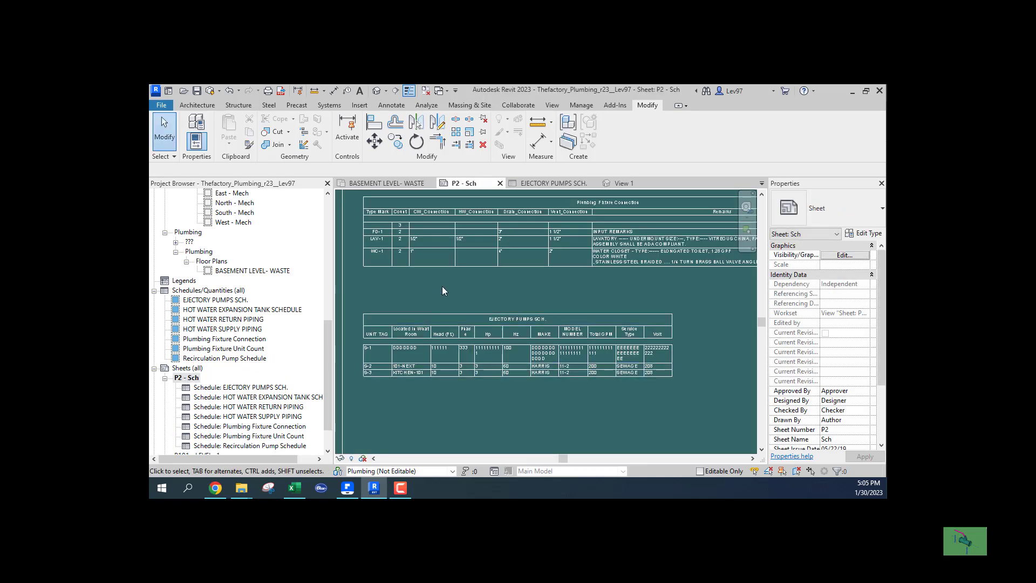
Examine the schedules placed on sheet P2 - Sch, from the Plumbing Fixture Unit Count down to the Hot Water Expansion Tank Schedule
{"action": "left_click", "coordinate": [453, 372]}
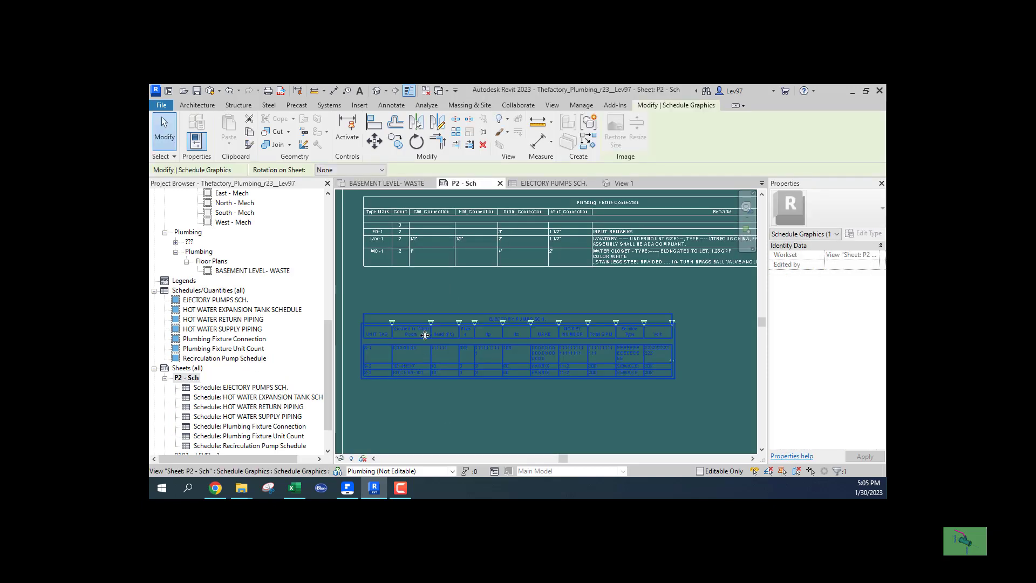
{"action": "left_click", "coordinate": [444, 295]}
{"action": "middle_click_drag", "start_coordinate": [473, 248], "coordinate": [467, 370]}
{"action": "scroll", "coordinate": [465, 357], "scroll_direction": "down", "scroll_amount": 2}
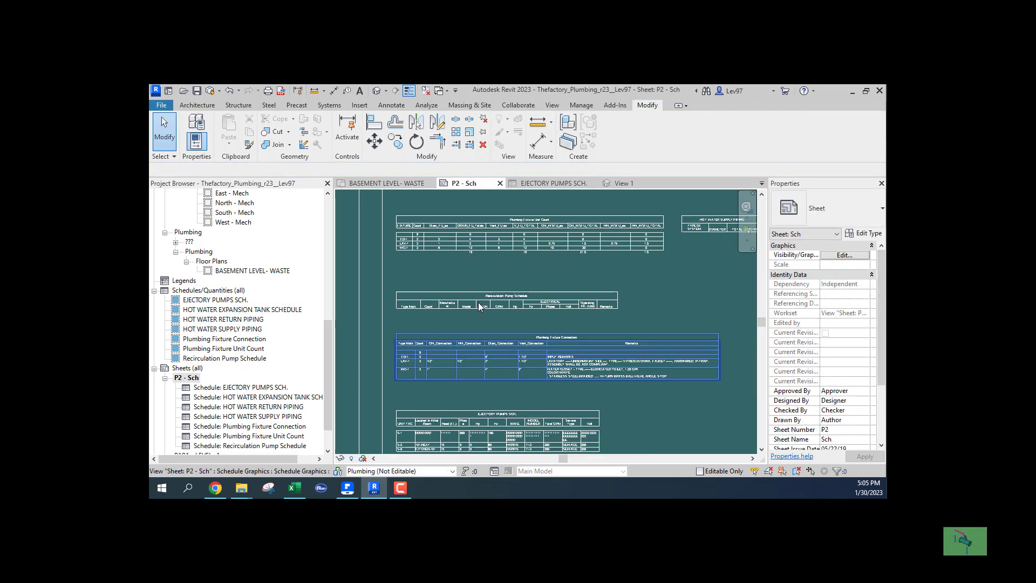
{"action": "middle_click_drag", "start_coordinate": [490, 286], "coordinate": [479, 379]}
{"action": "scroll", "coordinate": [507, 310], "scroll_direction": "up", "scroll_amount": 3}
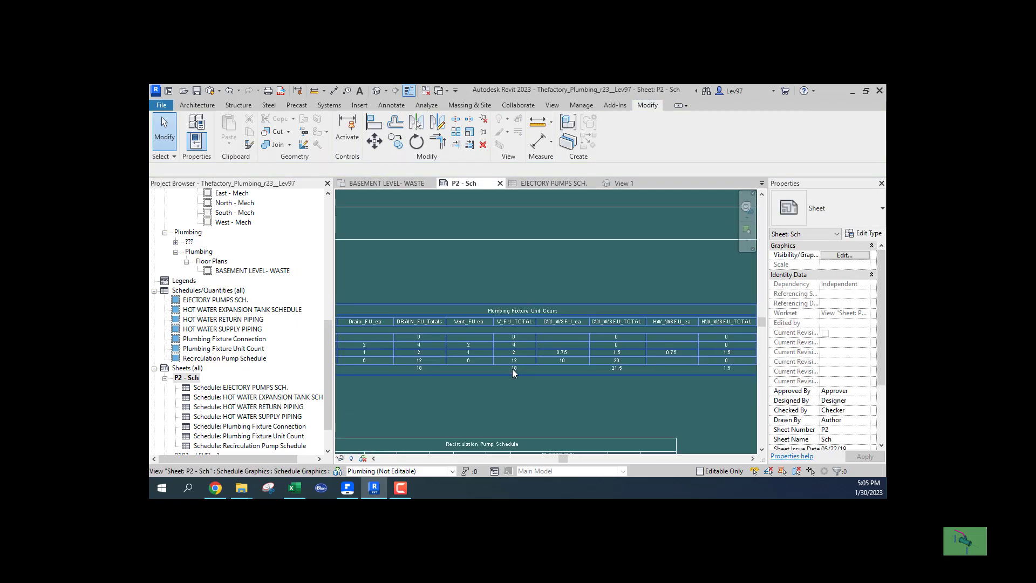
{"action": "middle_click_drag", "start_coordinate": [530, 332], "coordinate": [550, 195]}
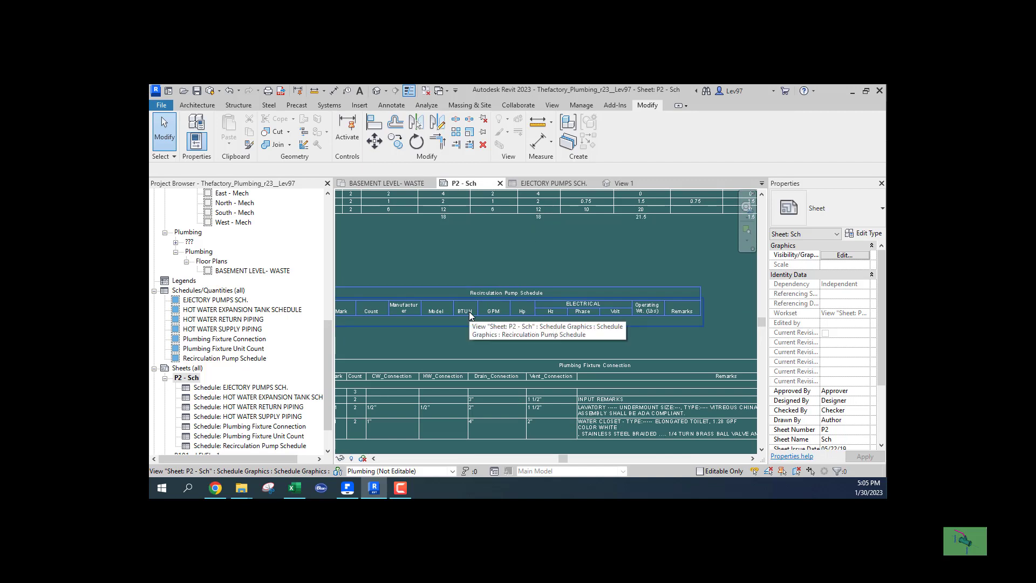
{"action": "scroll", "coordinate": [486, 324], "scroll_direction": "up", "scroll_amount": 3}
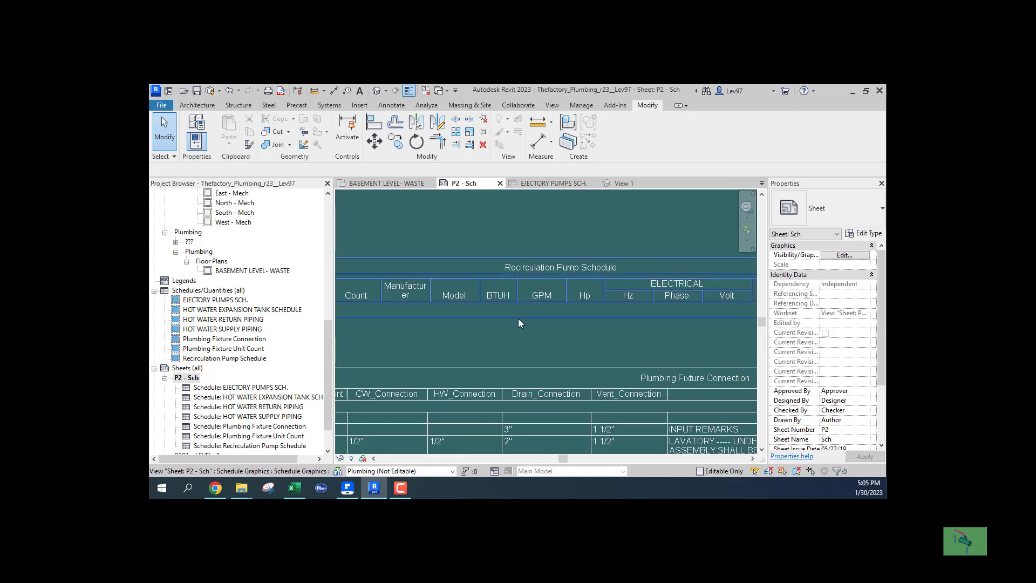
{"action": "scroll", "coordinate": [570, 292], "scroll_direction": "down", "scroll_amount": 2}
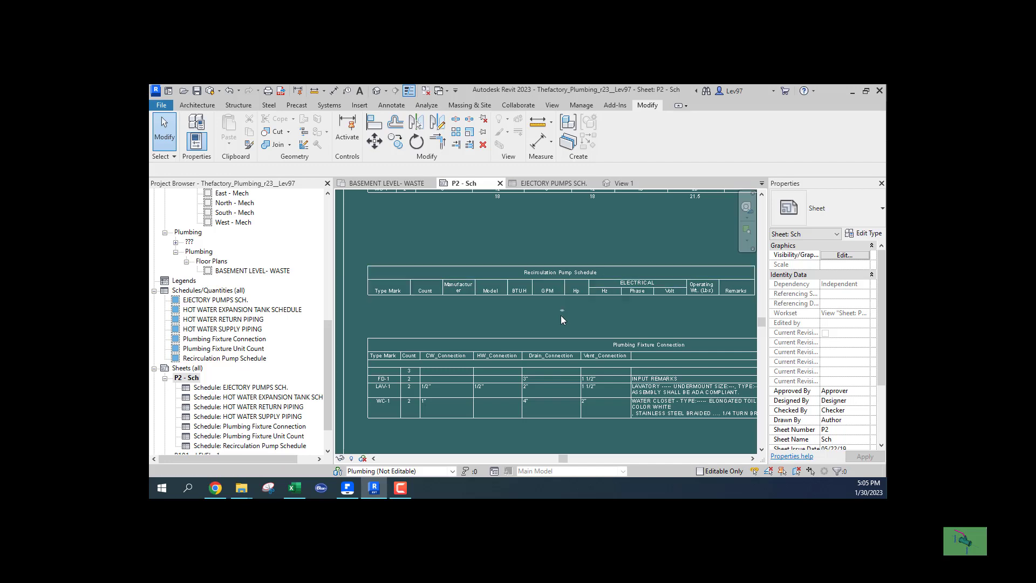
{"action": "middle_click_drag", "start_coordinate": [582, 318], "coordinate": [577, 310]}
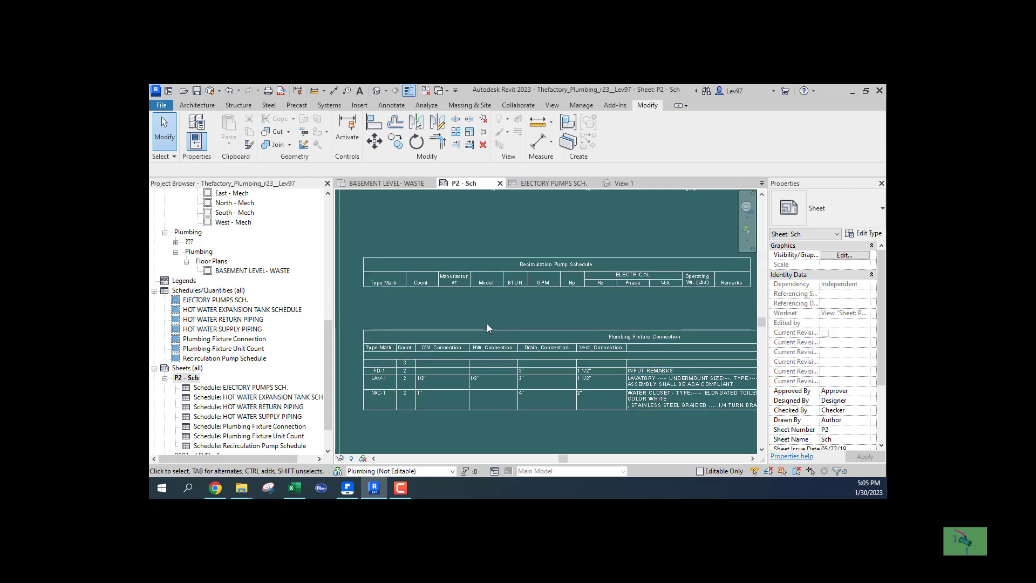
{"action": "middle_click_drag", "start_coordinate": [532, 312], "coordinate": [487, 237]}
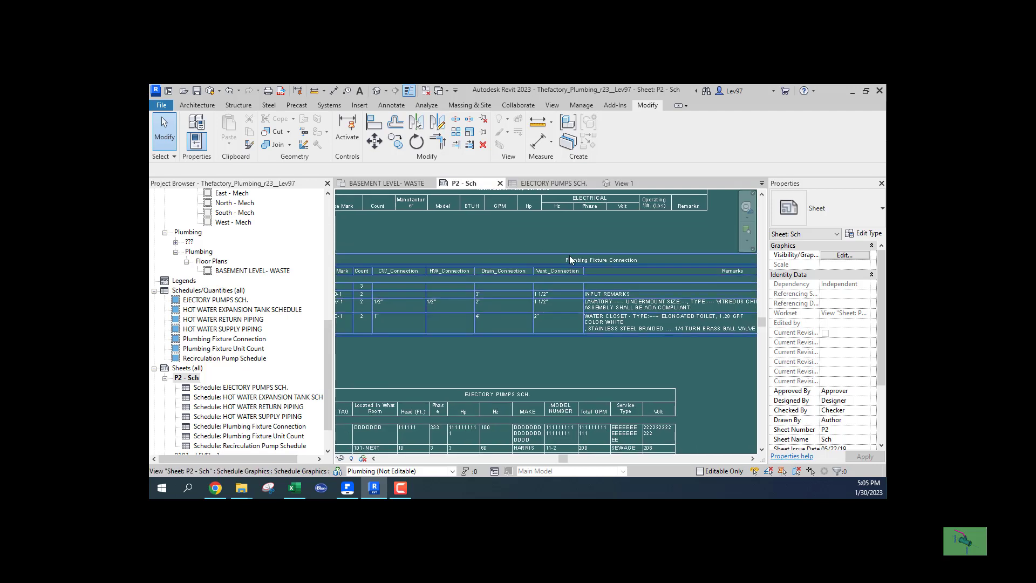
{"action": "middle_click_drag", "start_coordinate": [532, 340], "coordinate": [595, 218]}
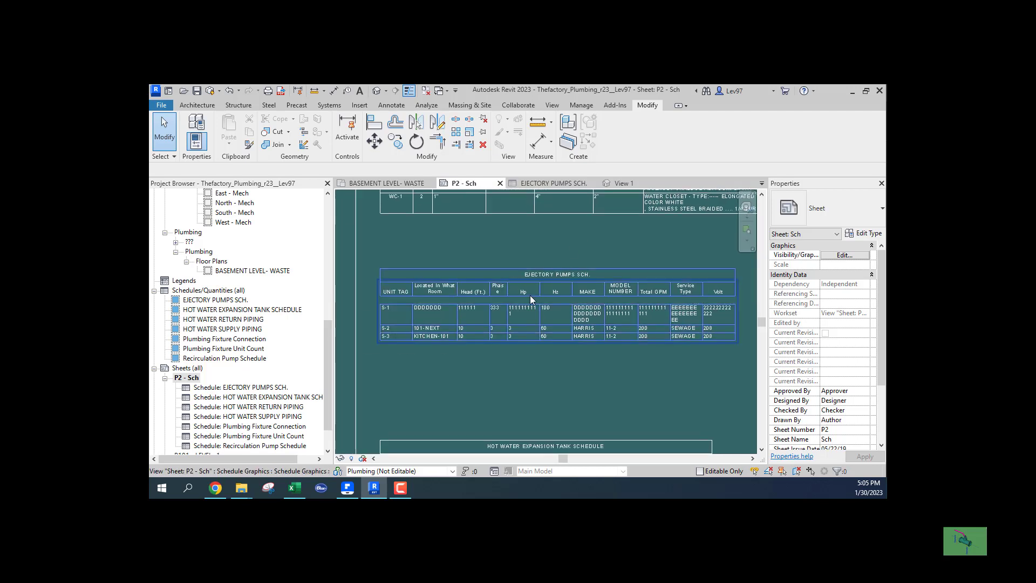
{"action": "middle_click_drag", "start_coordinate": [560, 377], "coordinate": [566, 242]}
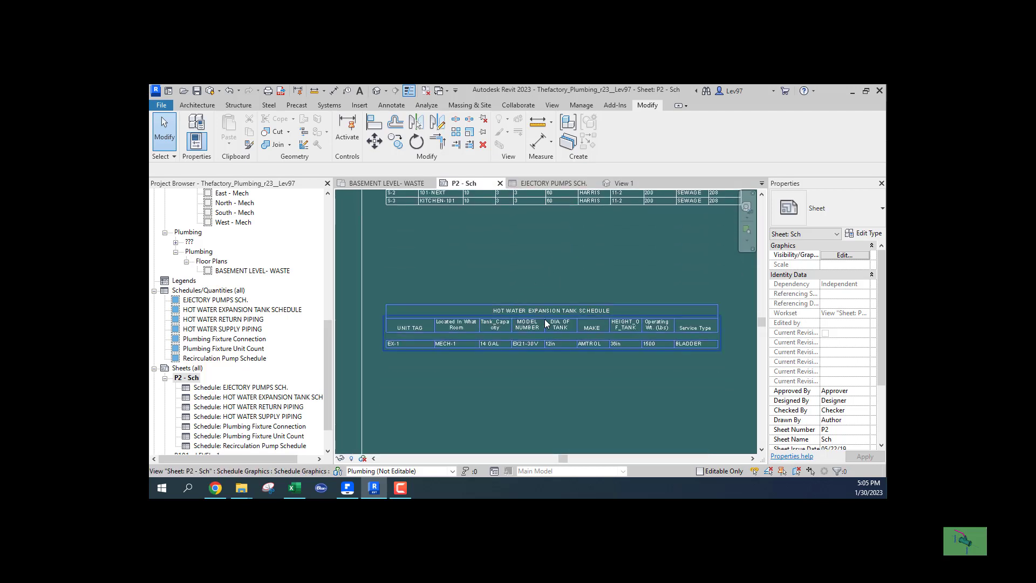
{"action": "middle_click_drag", "start_coordinate": [534, 365], "coordinate": [539, 289]}
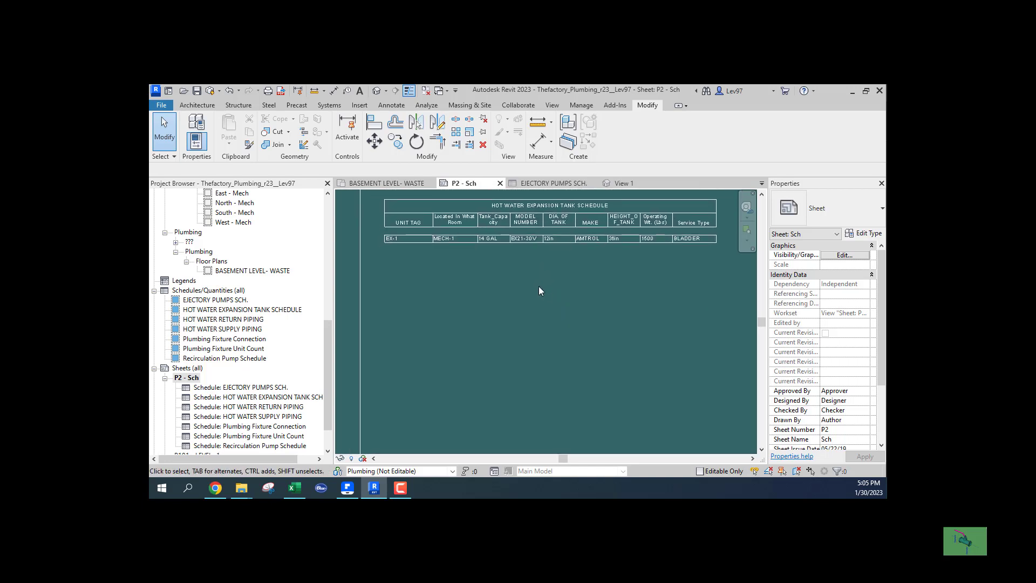
Open the 40 Gallon water heater placed in the BASEMENT LEVEL- WASTE plan for family editing
{"action": "left_click", "coordinate": [385, 183]}
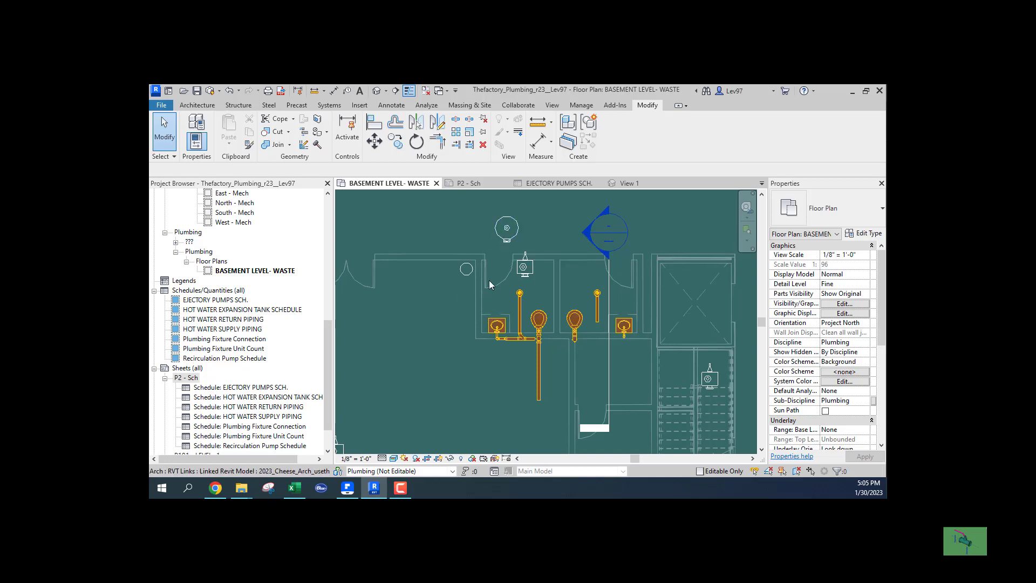
{"action": "left_click", "coordinate": [497, 238]}
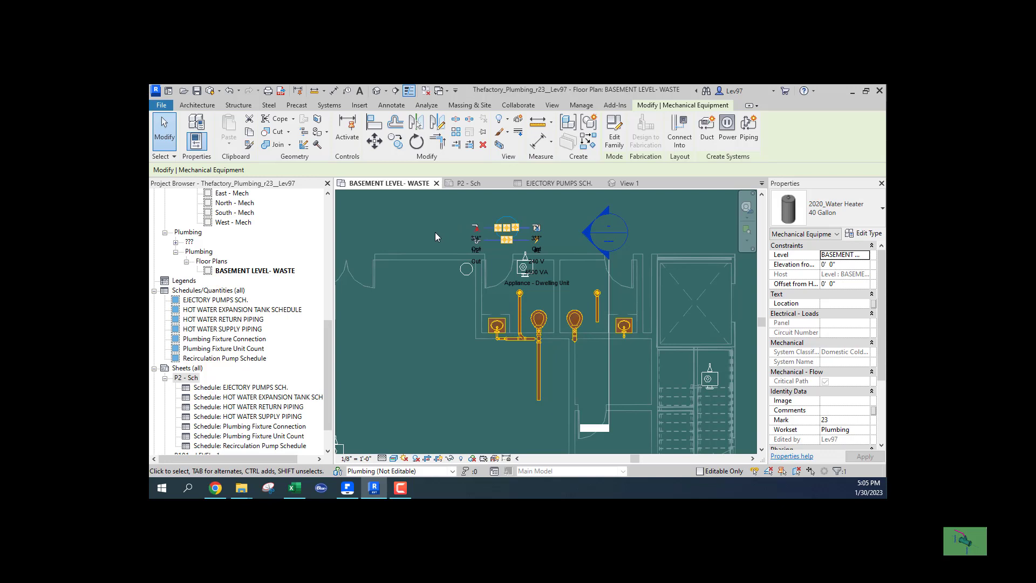
{"action": "left_click", "coordinate": [614, 141]}
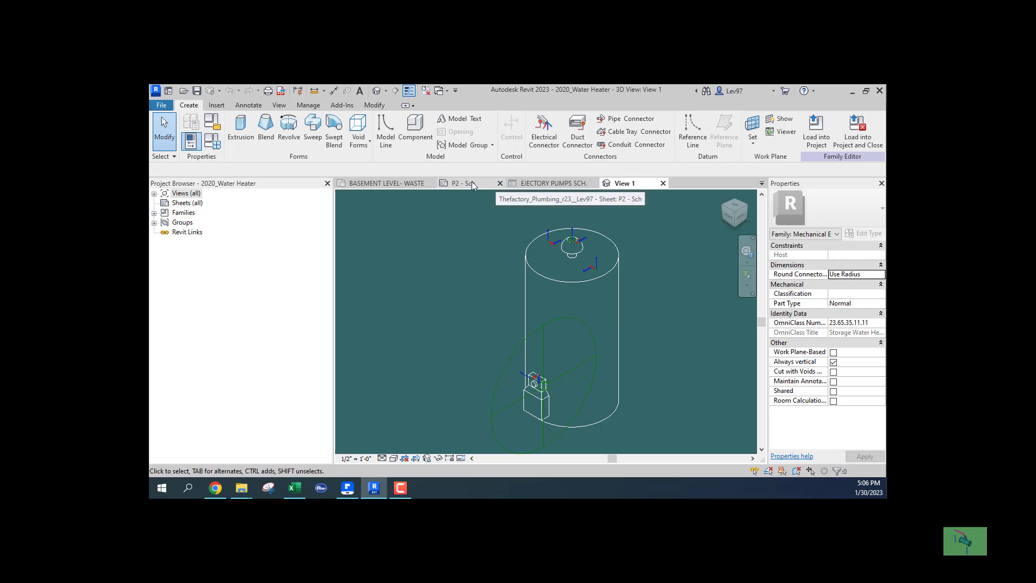
Close the EJECTORY PUMPS SCH. view and select the Hot Water Expansion Tank Schedule on sheet P2 - Sch
{"action": "left_click", "coordinate": [536, 185]}
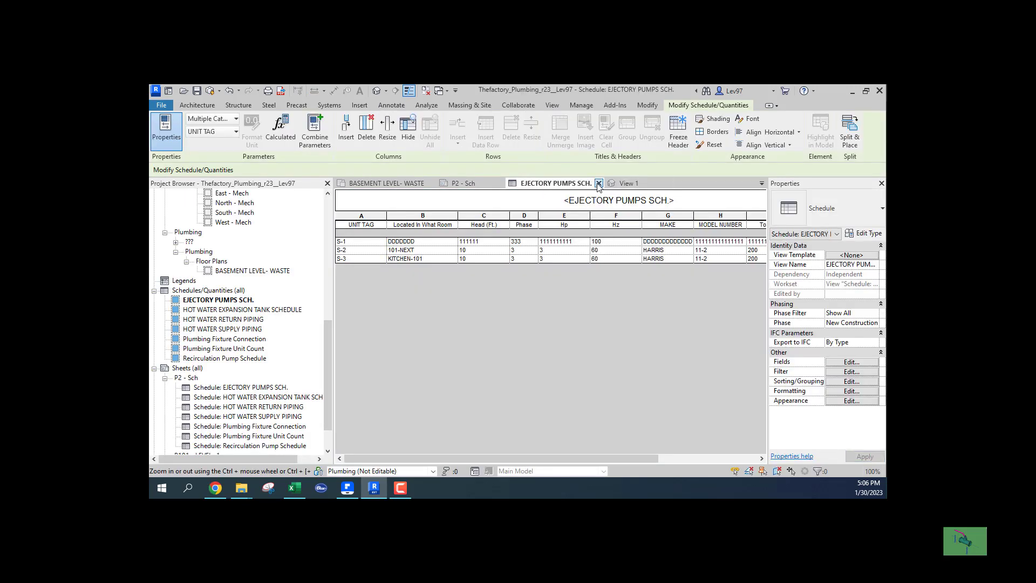
{"action": "left_click", "coordinate": [598, 184]}
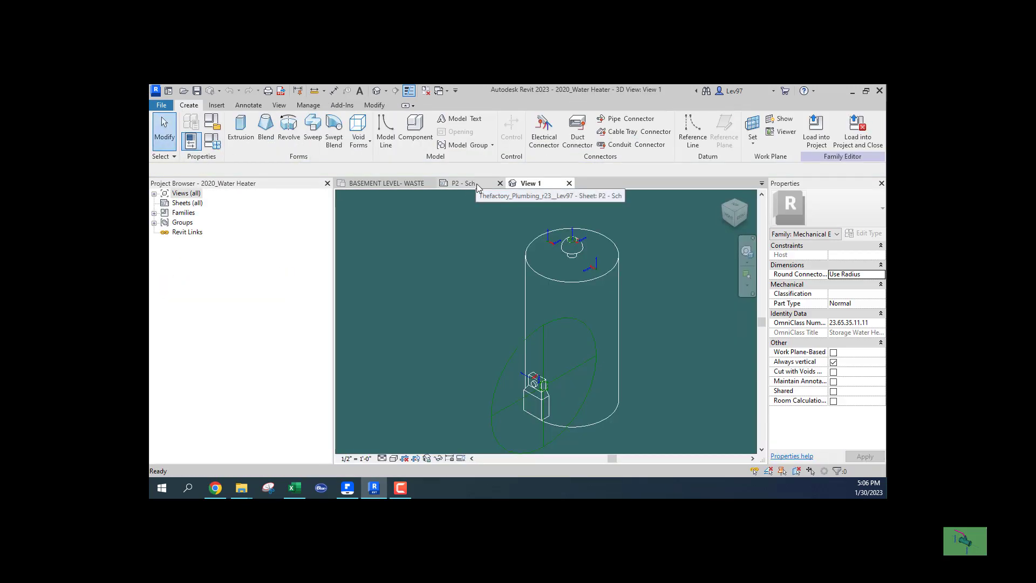
{"action": "left_click", "coordinate": [477, 184]}
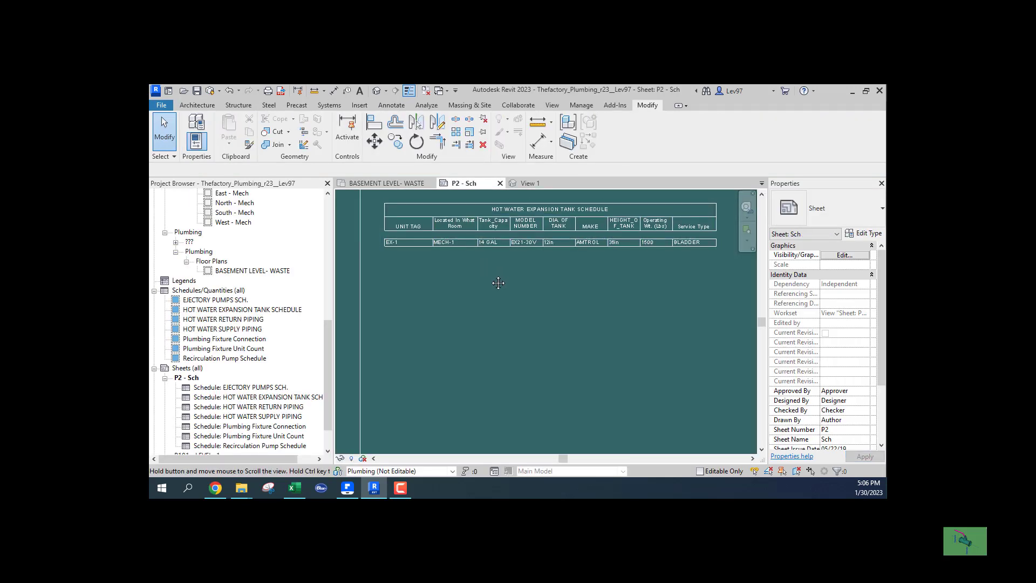
{"action": "middle_click_drag", "start_coordinate": [496, 271], "coordinate": [484, 303]}
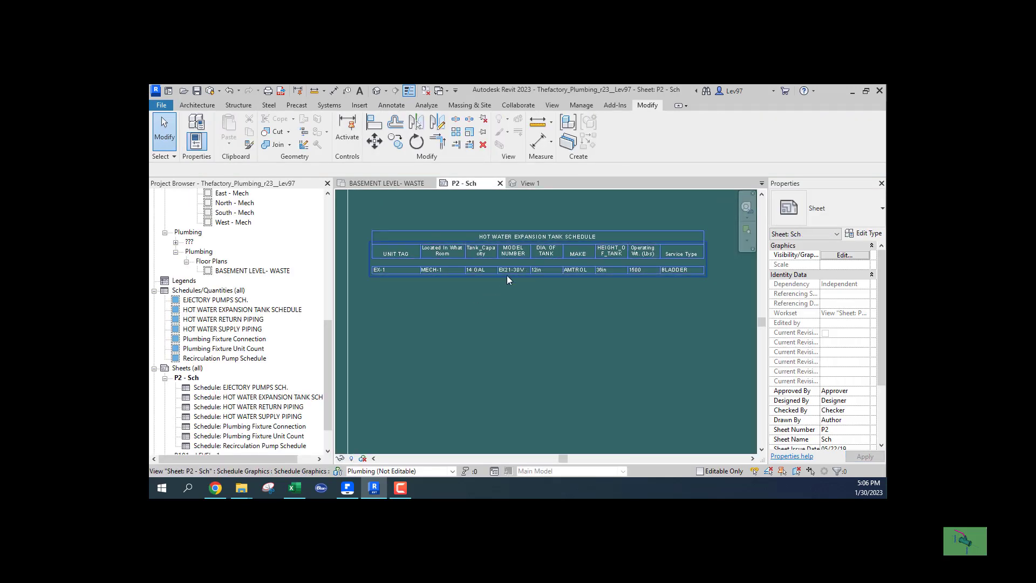
{"action": "scroll", "coordinate": [404, 253], "scroll_direction": "up", "scroll_amount": 2}
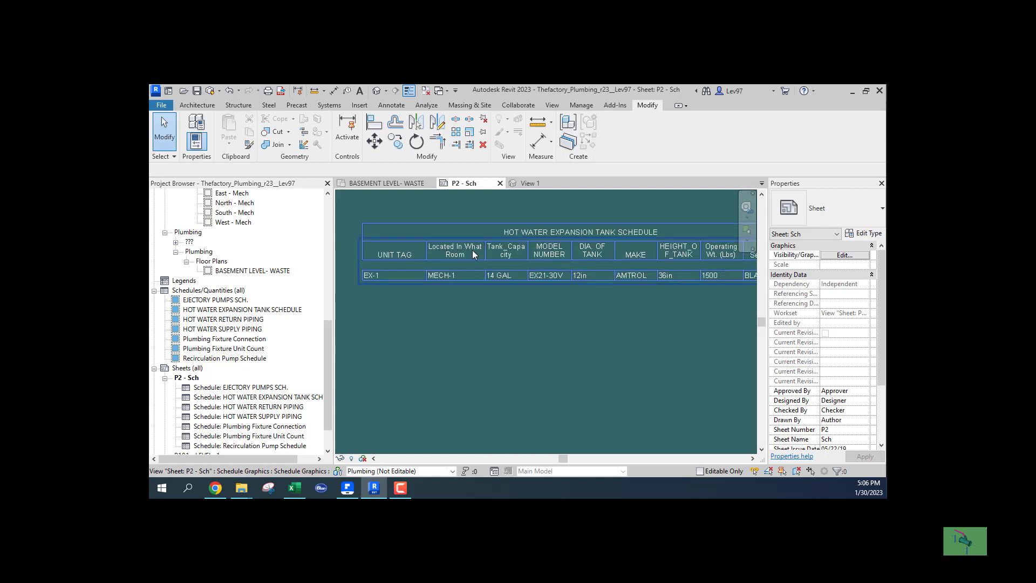
{"action": "left_click", "coordinate": [521, 223]}
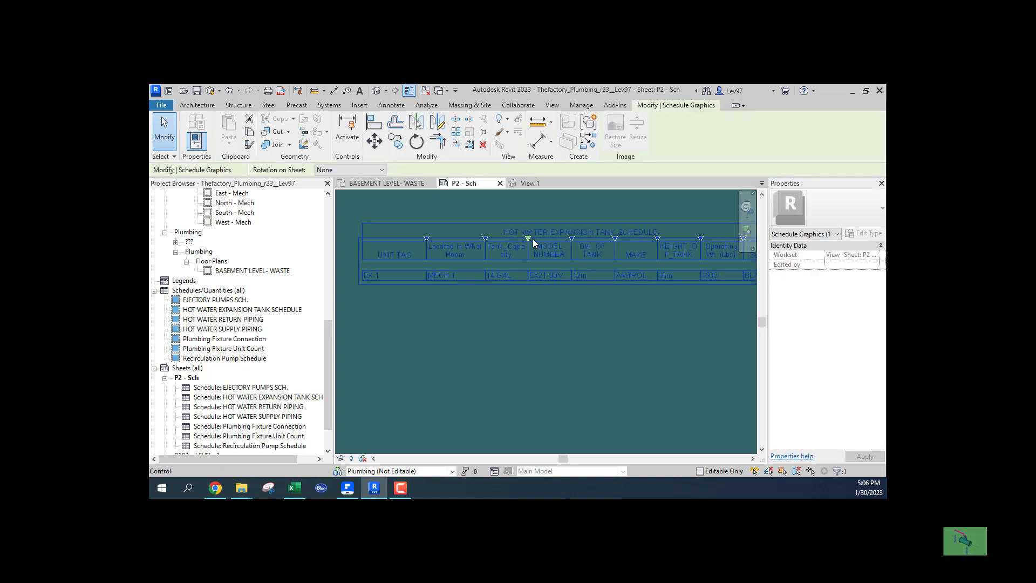
Widen the Tank_Capacity, MODEL NUMBER and DIA. OF TANK columns of the Hot Water Expansion Tank Schedule so each heading fits on one line
{"action": "left_click_drag", "start_coordinate": [533, 240], "coordinate": [556, 242]}
{"action": "scroll", "coordinate": [530, 301], "scroll_direction": "down", "scroll_amount": 1}
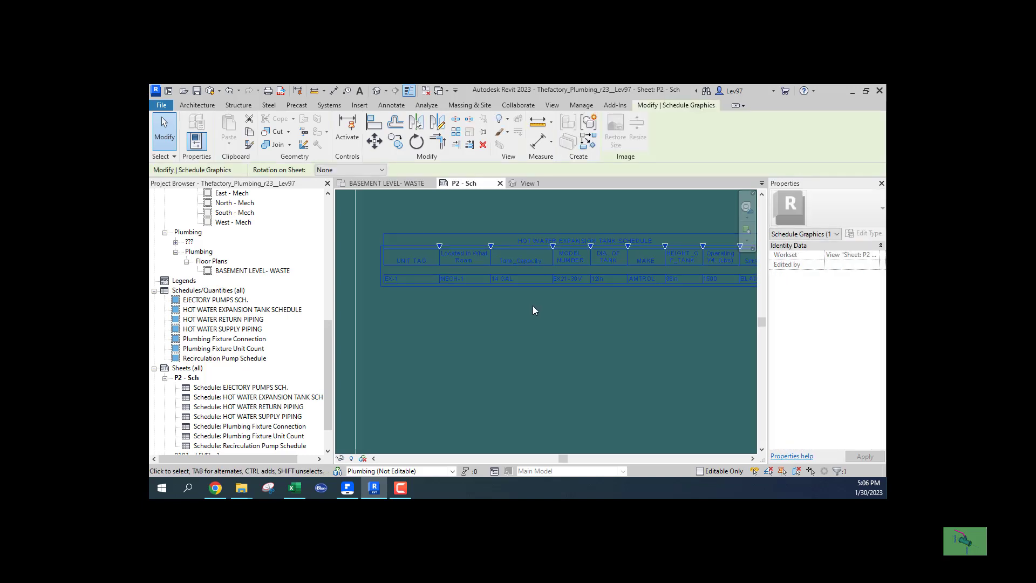
{"action": "scroll", "coordinate": [534, 310], "scroll_direction": "up", "scroll_amount": 2}
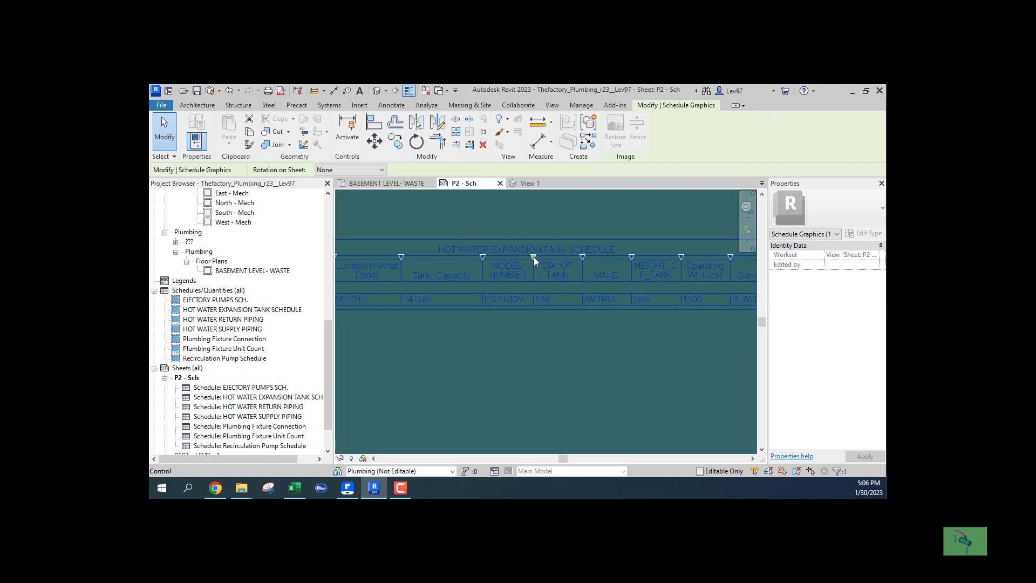
{"action": "left_click_drag", "start_coordinate": [533, 257], "coordinate": [662, 258]}
{"action": "middle_click_drag", "start_coordinate": [655, 347], "coordinate": [434, 361]}
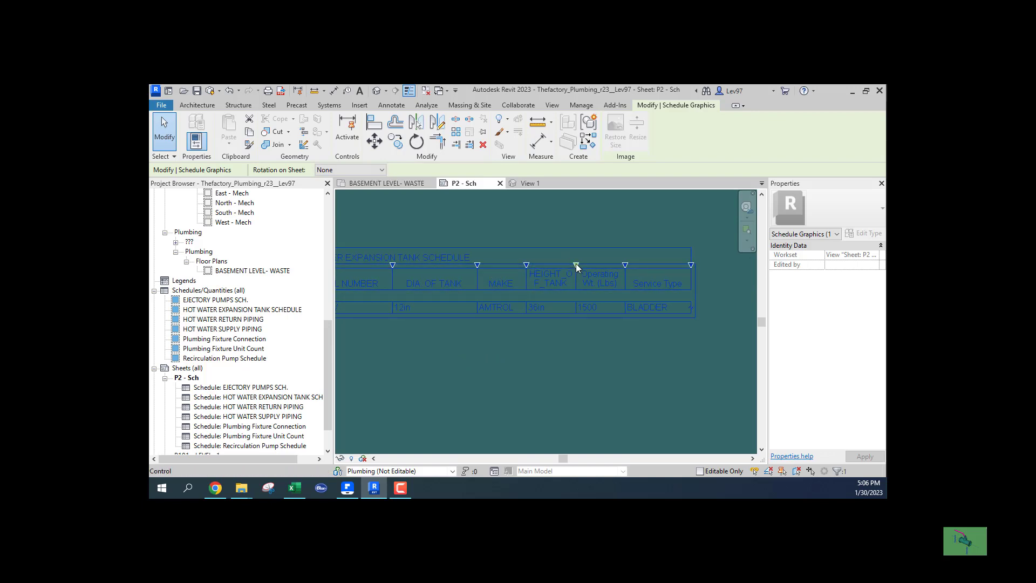
Widen the HEIGHT_OF_TANK, Operating Wt. (Lbs) and Service Type columns of the schedule on the sheet and deselect it
{"action": "left_click_drag", "start_coordinate": [576, 264], "coordinate": [701, 270]}
{"action": "middle_click_drag", "start_coordinate": [672, 362], "coordinate": [429, 369]}
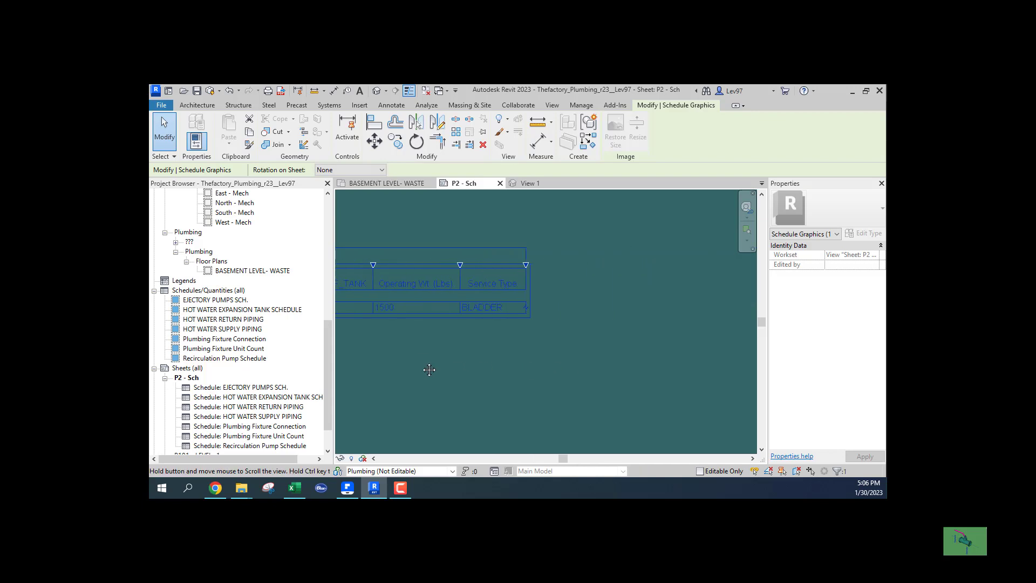
{"action": "left_click_drag", "start_coordinate": [525, 265], "coordinate": [598, 265]}
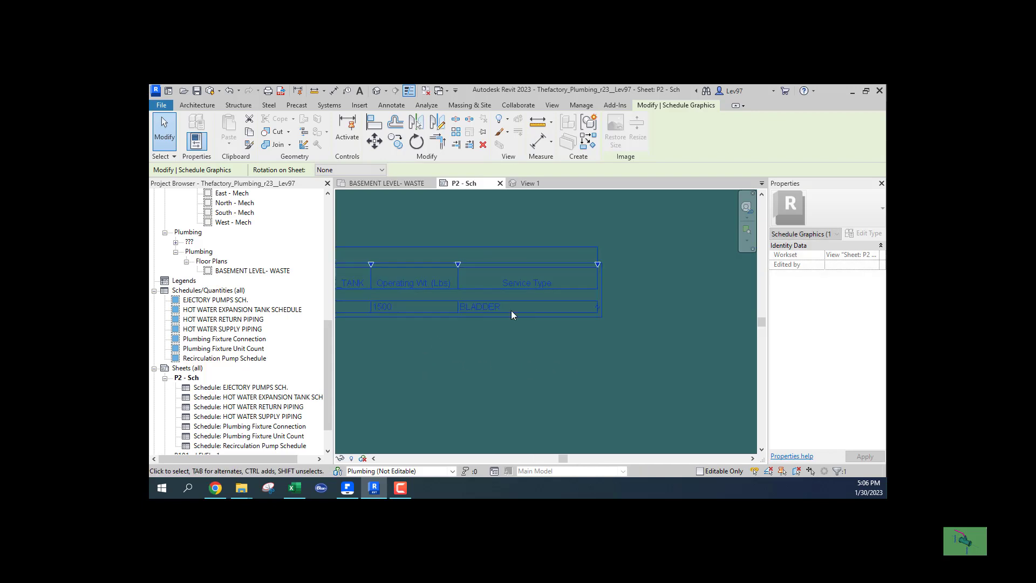
{"action": "scroll", "coordinate": [459, 348], "scroll_direction": "down", "scroll_amount": 4}
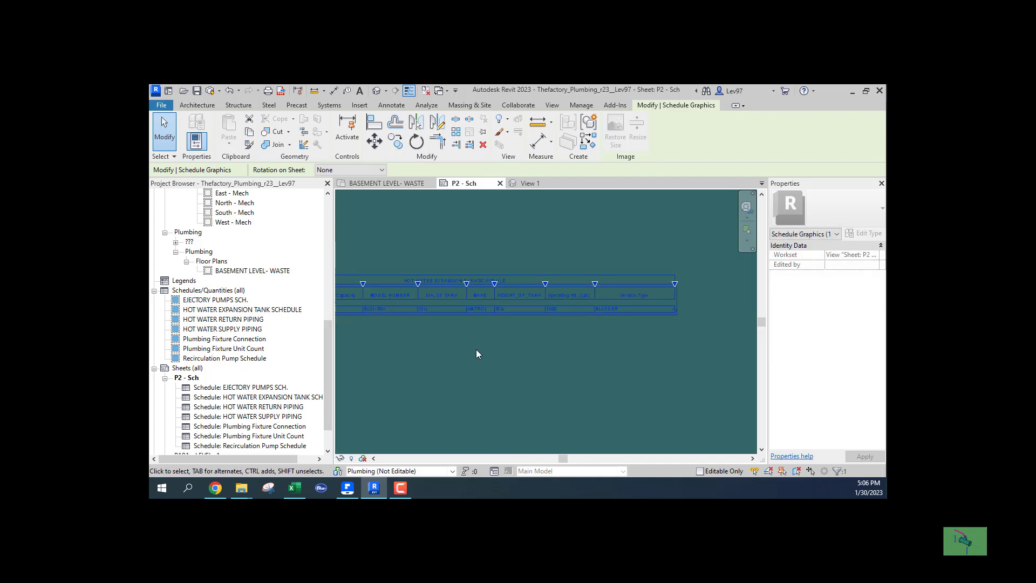
{"action": "middle_click_drag", "start_coordinate": [476, 355], "coordinate": [576, 338]}
{"action": "left_click", "coordinate": [530, 339]}
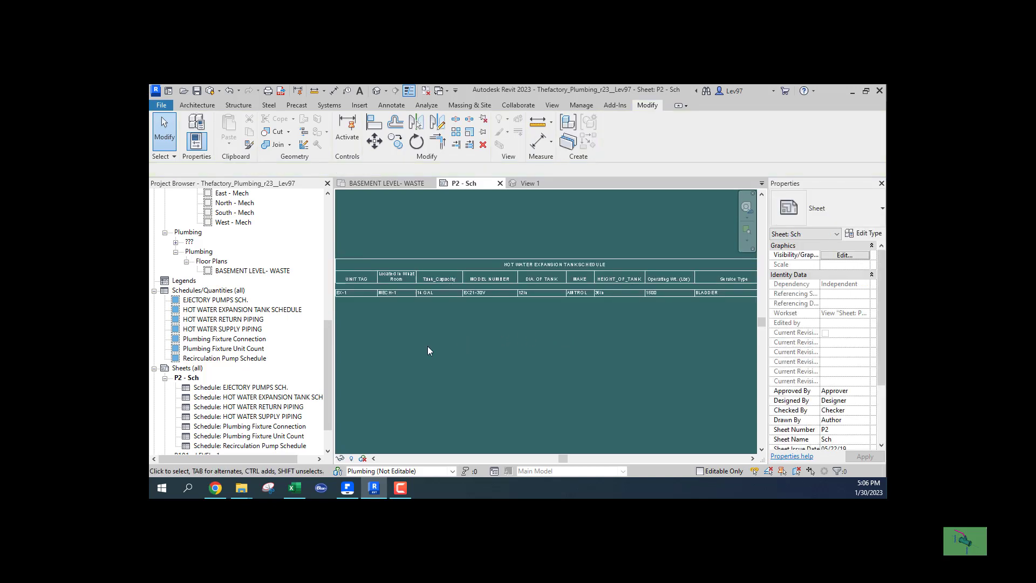
Widen the Located In What Room column of the Hot Water Expansion Tank Schedule on the sheet so its heading fits on one line
{"action": "middle_click_drag", "start_coordinate": [428, 346], "coordinate": [508, 337]}
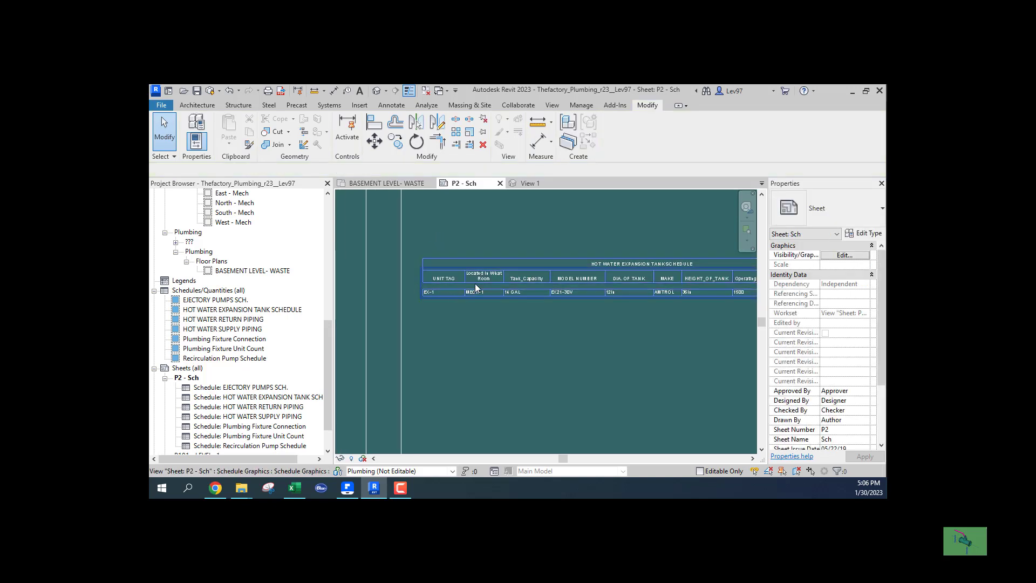
{"action": "scroll", "coordinate": [485, 297], "scroll_direction": "up", "scroll_amount": 2}
{"action": "scroll", "coordinate": [495, 285], "scroll_direction": "up", "scroll_amount": 1}
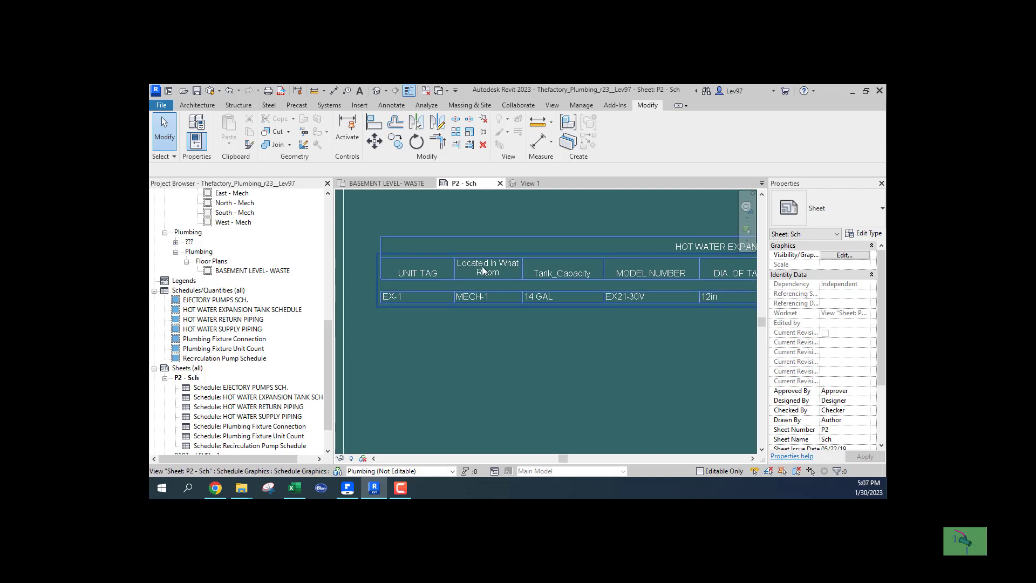
{"action": "left_click", "coordinate": [455, 270]}
{"action": "left_click_drag", "start_coordinate": [522, 255], "coordinate": [577, 263]}
{"action": "left_click", "coordinate": [534, 328]}
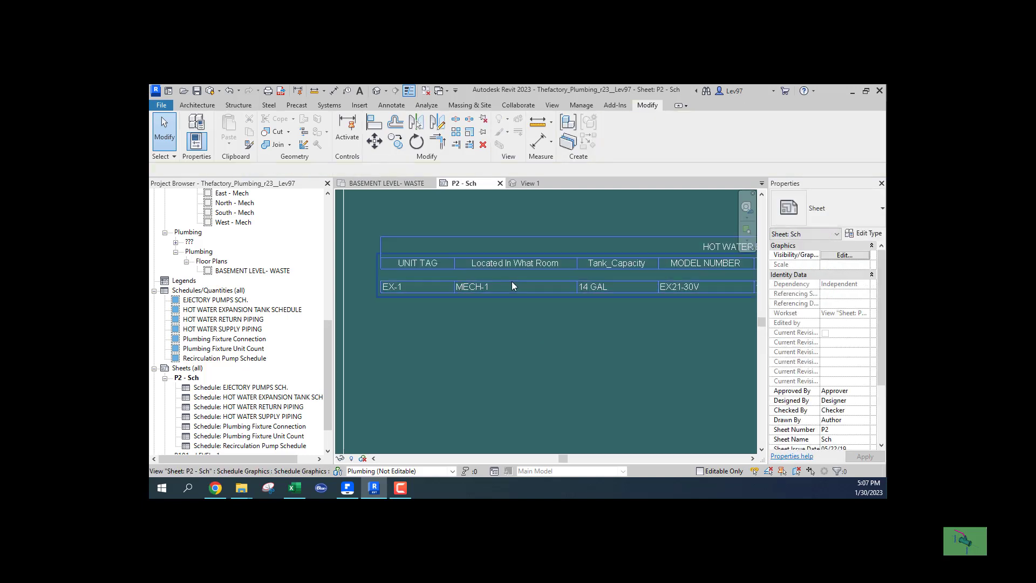
View the Hot Water Expansion Tank Schedule in its own view, close it and return to sheet P2 - Sch
{"action": "double_click", "coordinate": [523, 266]}
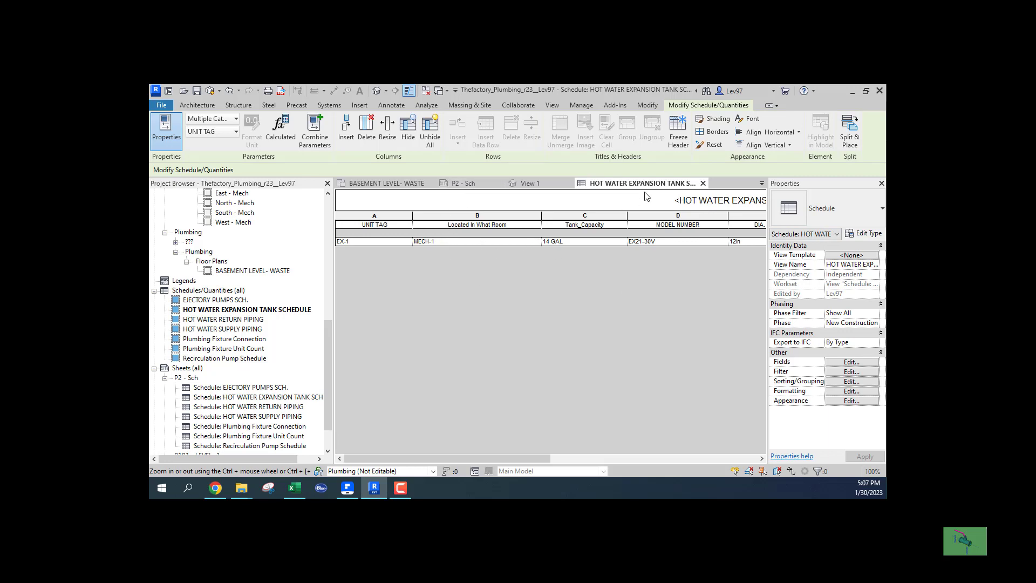
{"action": "left_click", "coordinate": [704, 184]}
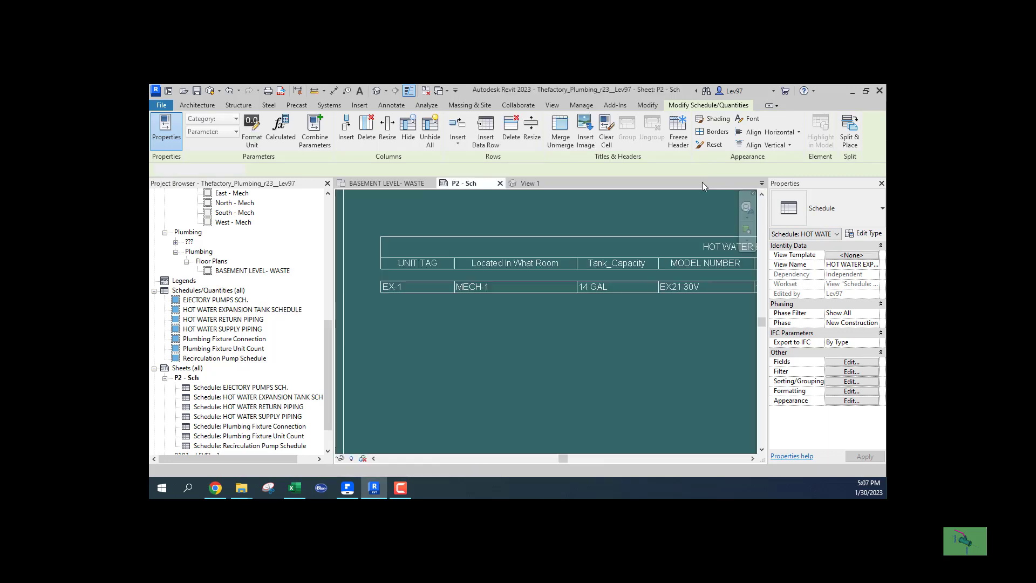
{"action": "scroll", "coordinate": [542, 324], "scroll_direction": "down", "scroll_amount": 6}
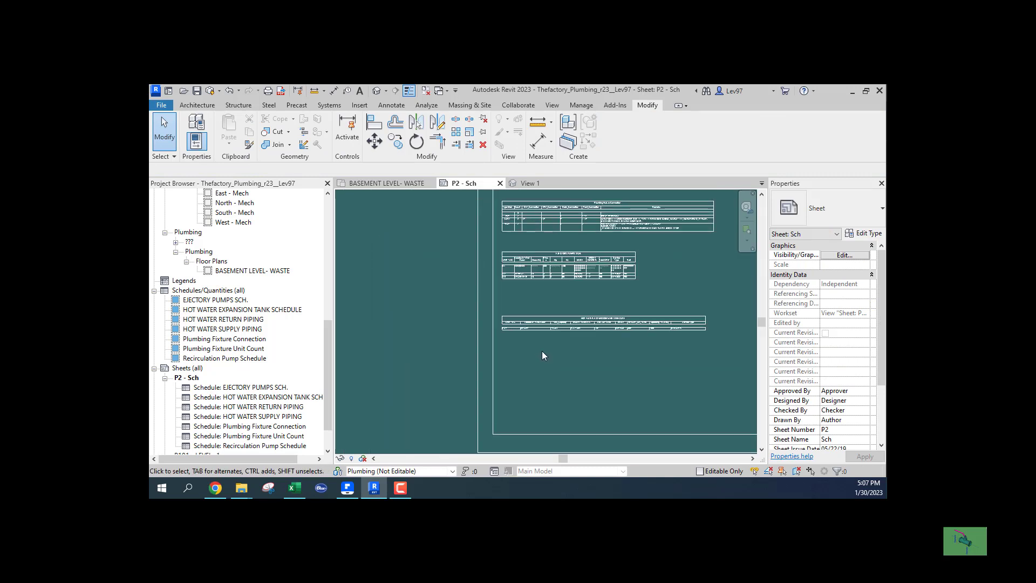
{"action": "middle_click_drag", "start_coordinate": [551, 365], "coordinate": [527, 357]}
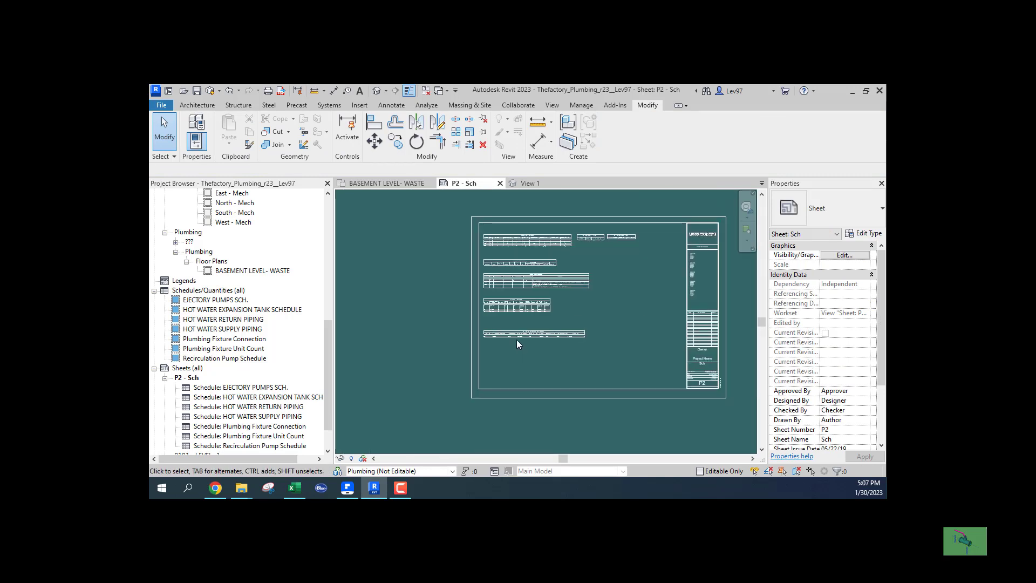
Open the Hot Water Expansion Tank Schedule from the sheet and compare its scheduled fields with the table columns
{"action": "double_click", "coordinate": [514, 335]}
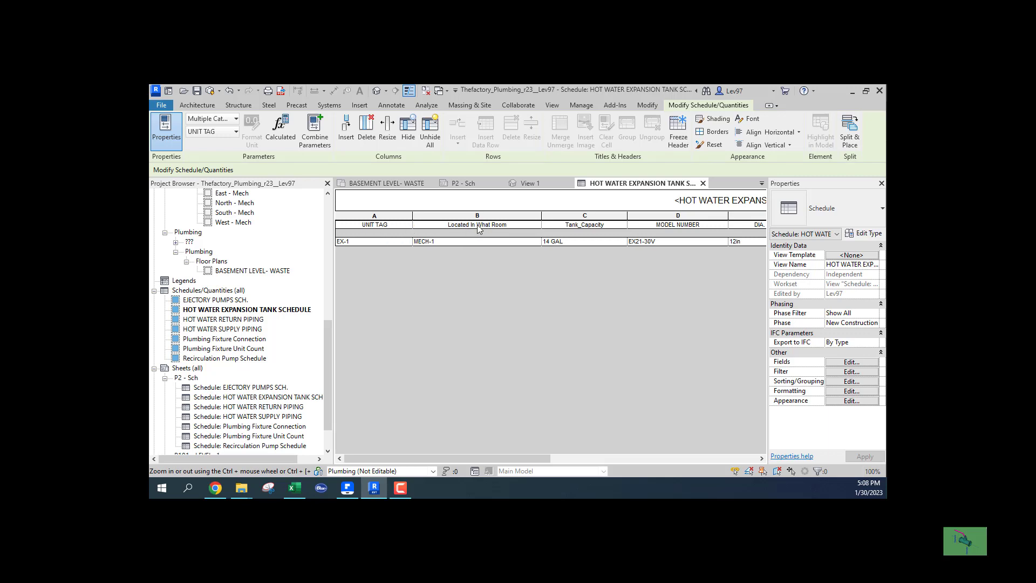
{"action": "left_click", "coordinate": [850, 362]}
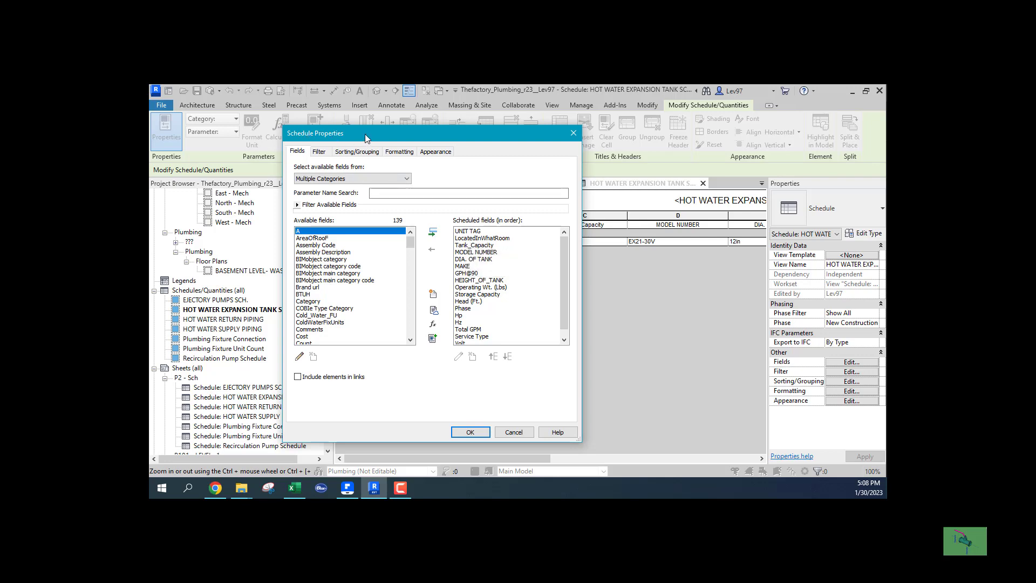
{"action": "left_click_drag", "start_coordinate": [410, 135], "coordinate": [494, 255]}
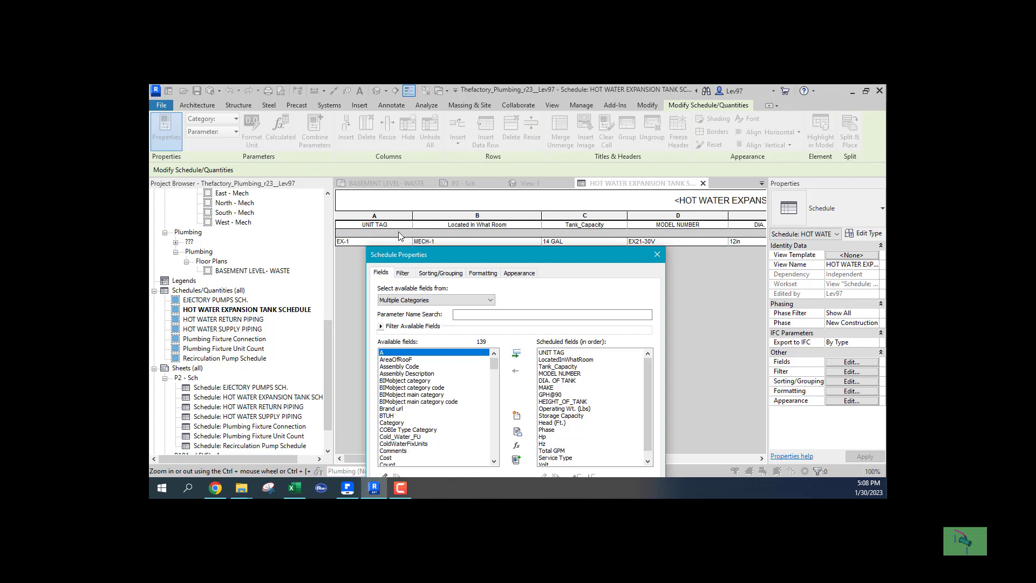
{"action": "left_click_drag", "start_coordinate": [503, 257], "coordinate": [389, 119]}
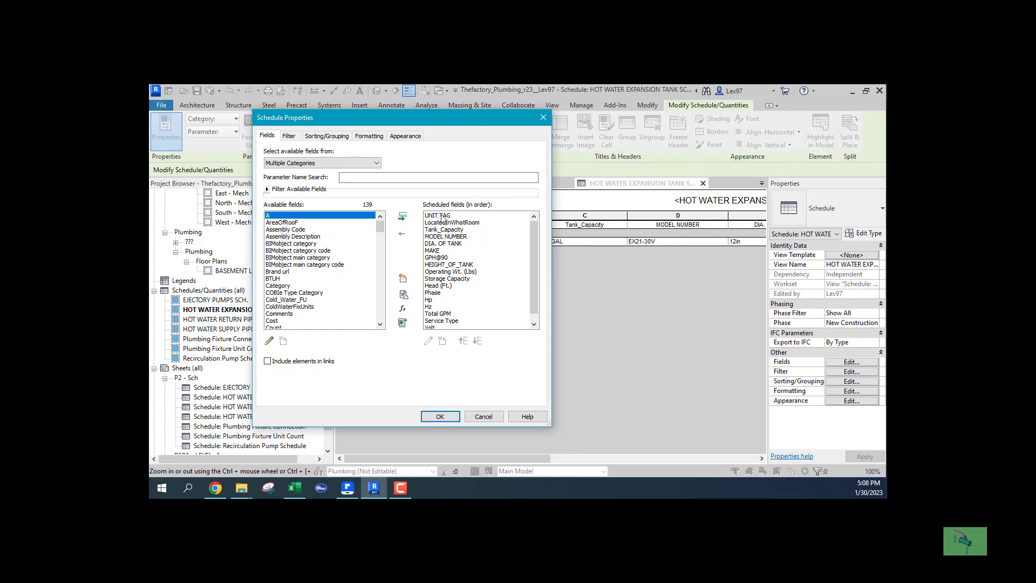
{"action": "left_click_drag", "start_coordinate": [446, 118], "coordinate": [574, 261]}
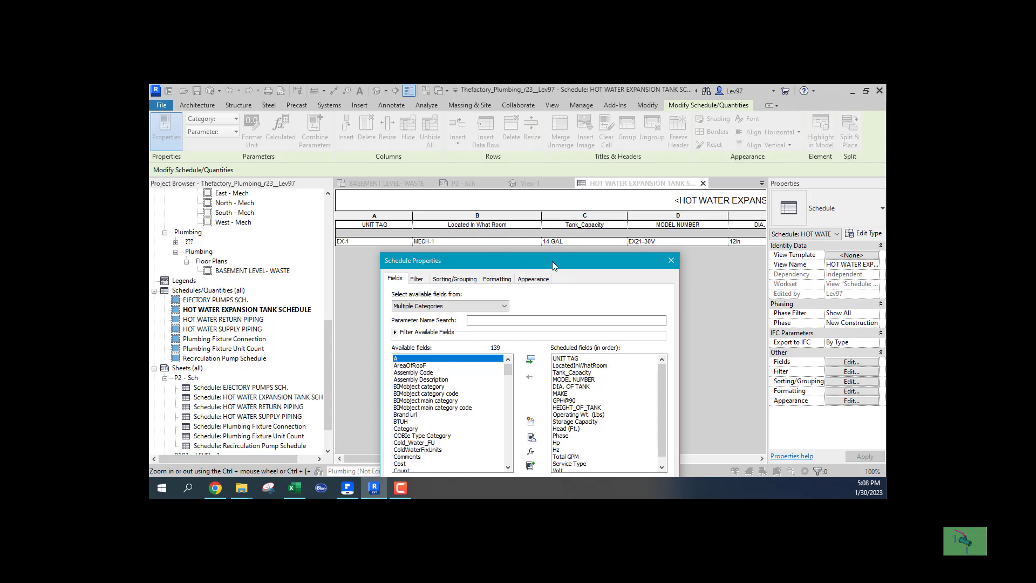
{"action": "left_click_drag", "start_coordinate": [552, 262], "coordinate": [555, 139]}
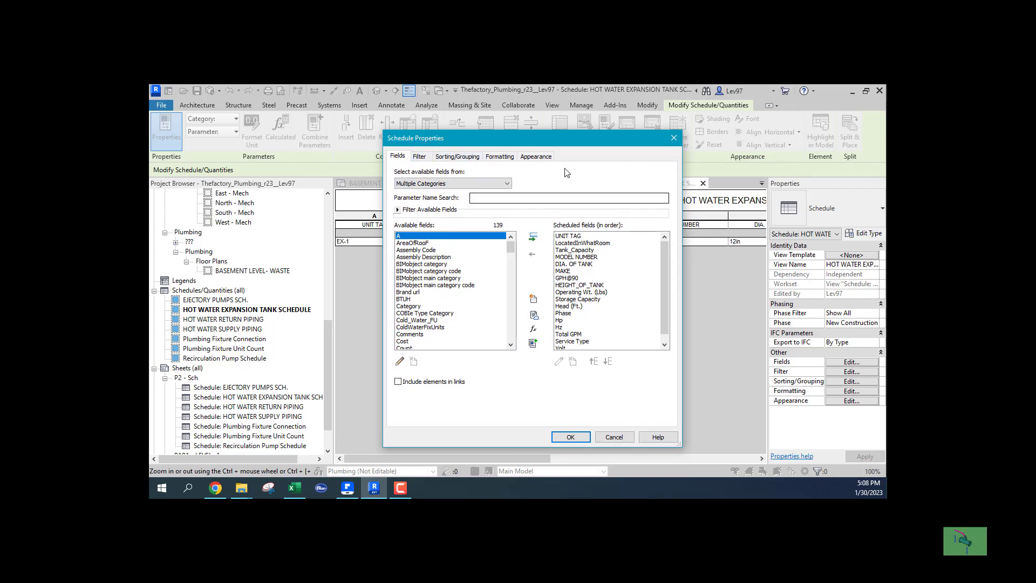
Move the Tank_Capacity field above LocatedInWhatRoom in the scheduled fields, apply it and narrow the Located In What Room column
{"action": "left_click", "coordinate": [580, 250]}
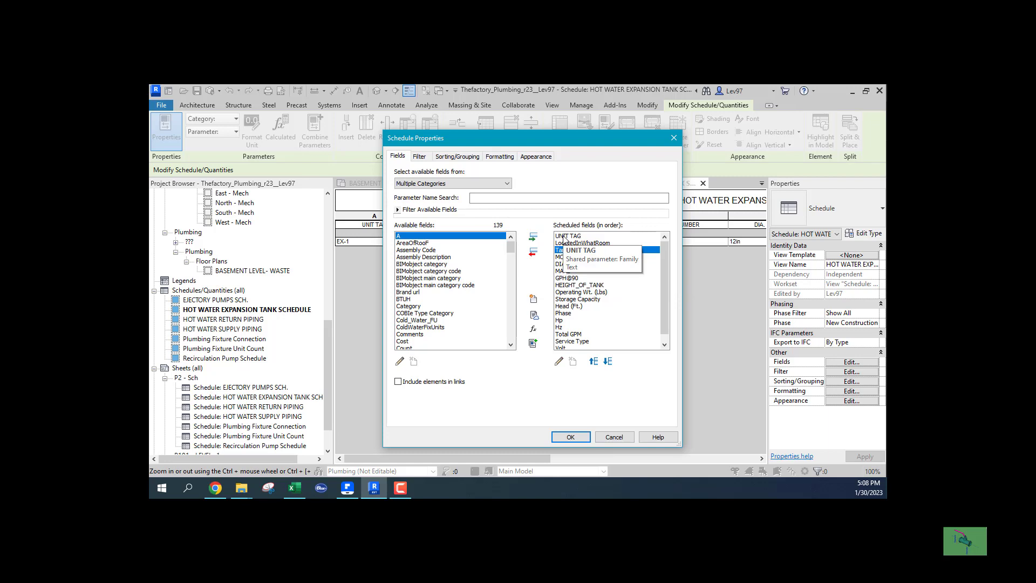
{"action": "left_click", "coordinate": [594, 362]}
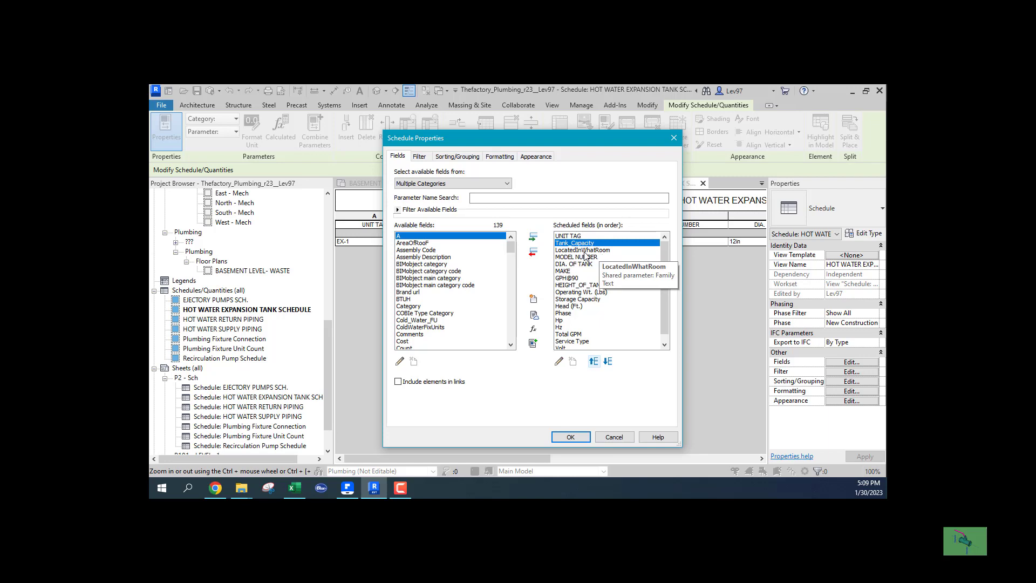
{"action": "left_click", "coordinate": [570, 438]}
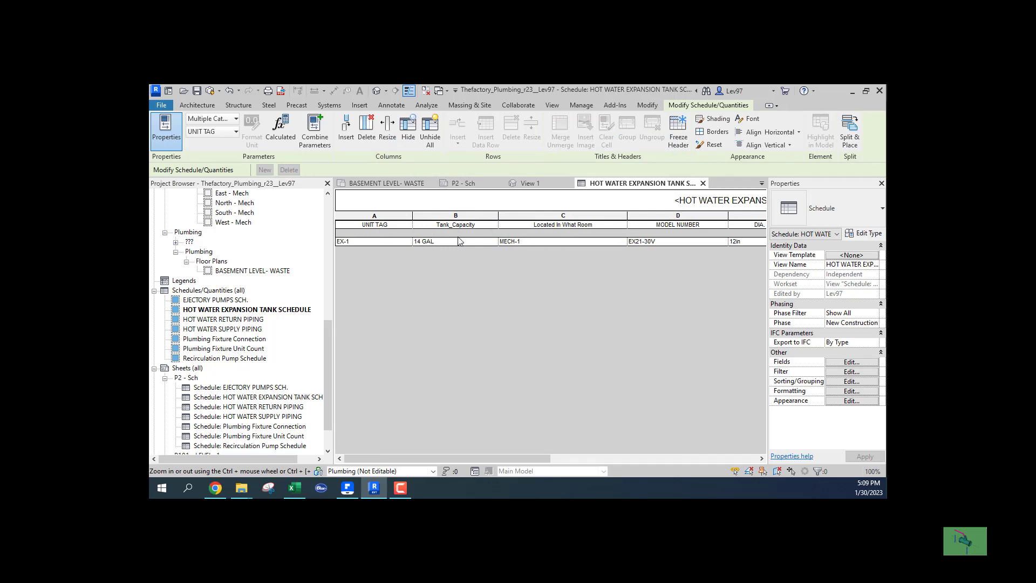
{"action": "mouse_move", "coordinate": [441, 456]}
{"action": "left_mouse_down"}
{"action": "mouse_move", "coordinate": [665, 440]}
{"action": "mouse_move", "coordinate": [433, 455]}
{"action": "left_mouse_up"}
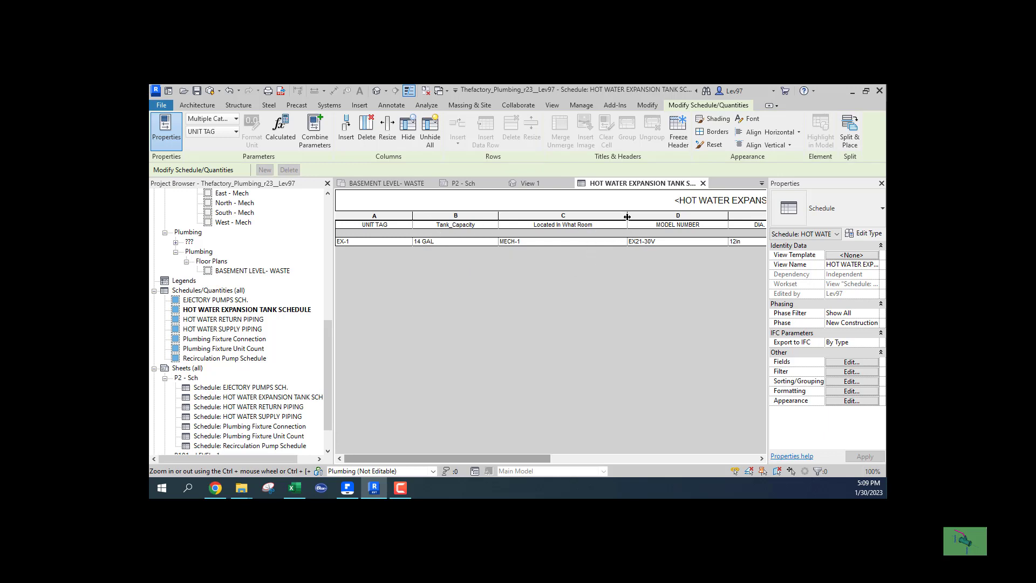
{"action": "left_click_drag", "start_coordinate": [628, 217], "coordinate": [594, 217]}
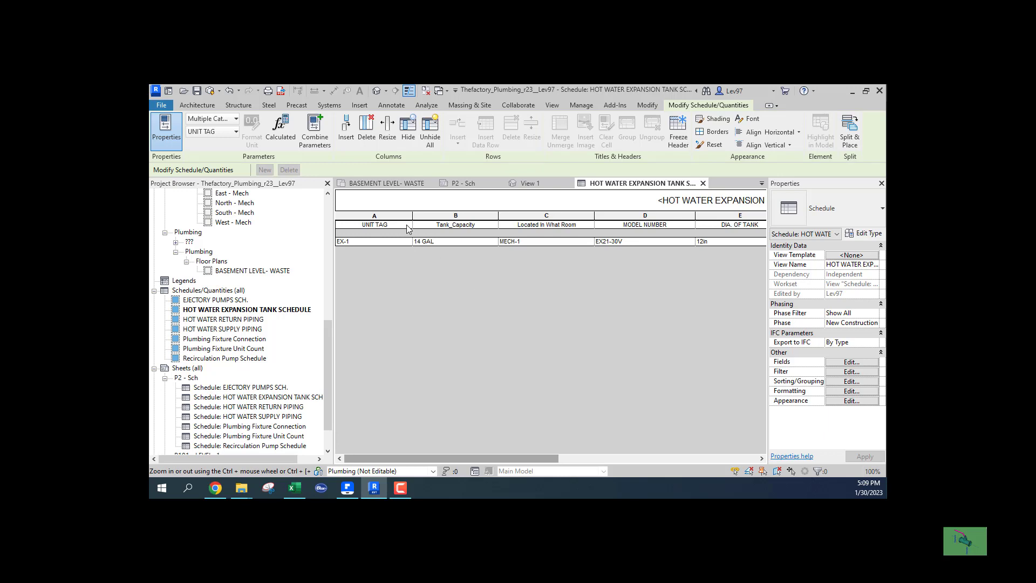
Switch to the BASEMENT LEVEL- WASTE plan and select the small round plumbing equipment beside the restrooms
{"action": "left_click", "coordinate": [401, 186]}
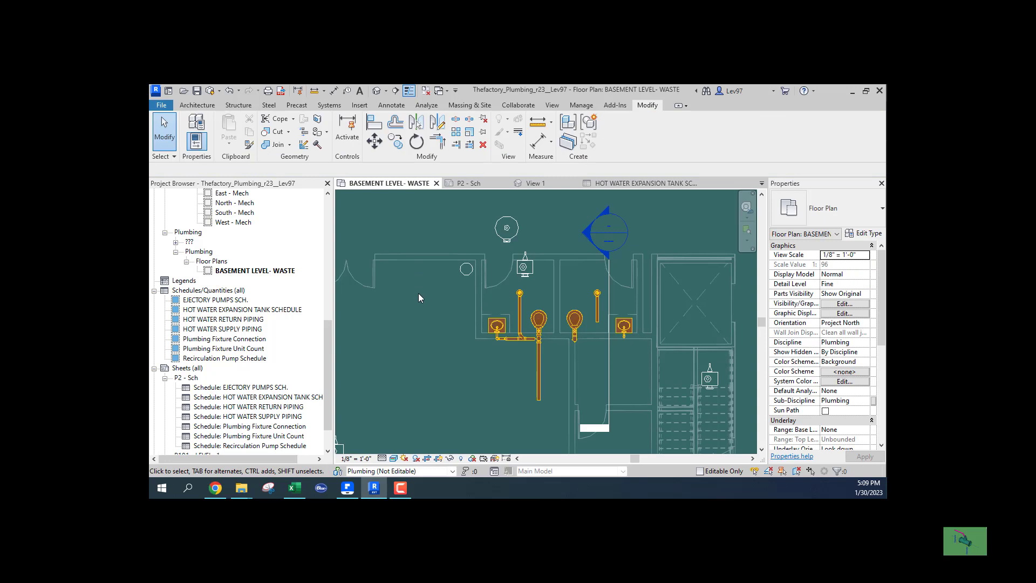
{"action": "middle_click_drag", "start_coordinate": [455, 217], "coordinate": [450, 235]}
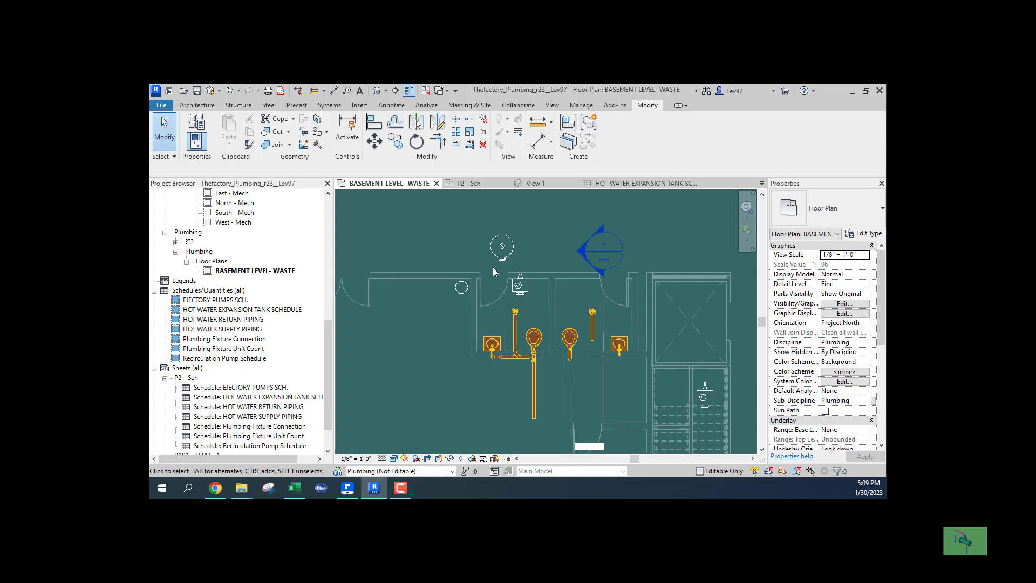
{"action": "left_click", "coordinate": [460, 295]}
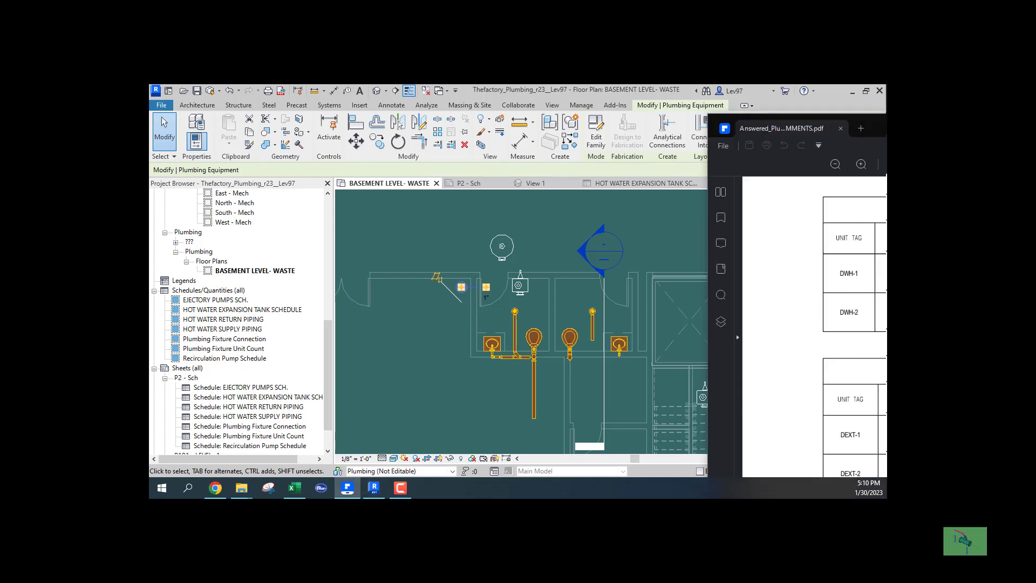
Switch to the PDF reference, maximize it and examine the columns of the Domestic Hot Water Heater, Hot Water Expansion Tank and Recirculating Pump schedules
{"action": "left_click_drag", "start_coordinate": [513, 105], "coordinate": [519, 103]}
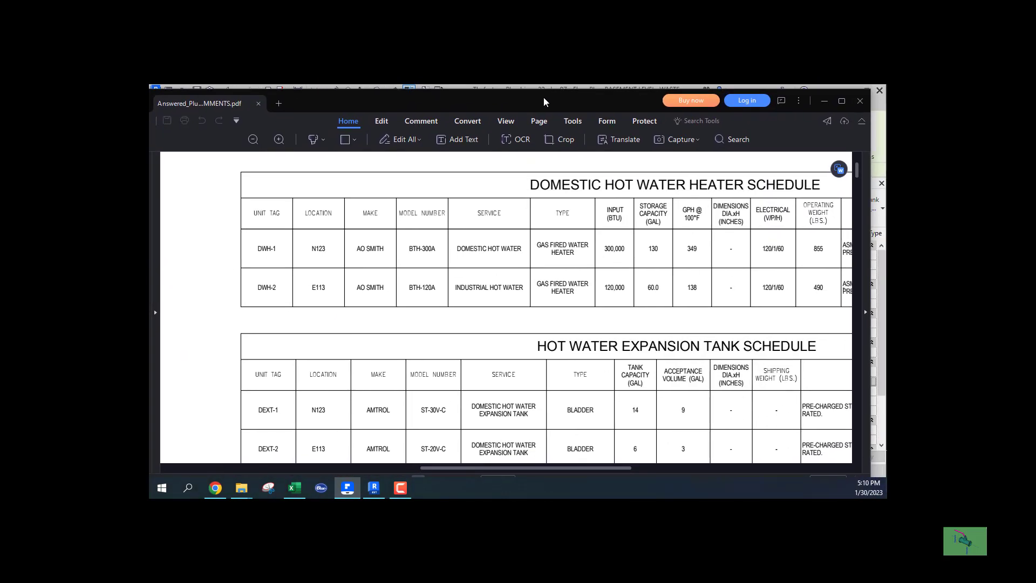
{"action": "left_click", "coordinate": [843, 102]}
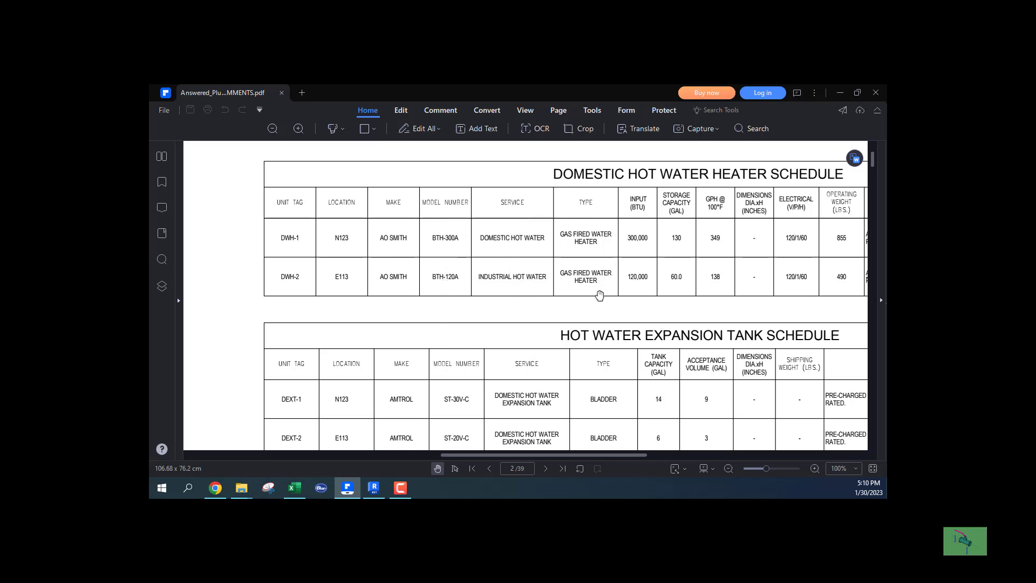
{"action": "left_click_drag", "start_coordinate": [600, 294], "coordinate": [436, 283]}
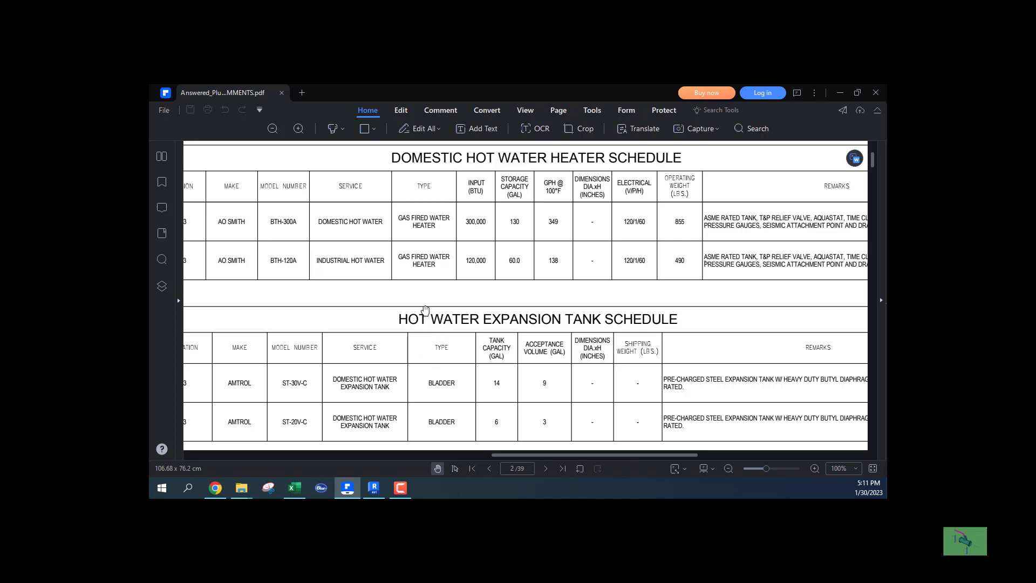
{"action": "left_click_drag", "start_coordinate": [498, 373], "coordinate": [504, 230]}
{"action": "left_click_drag", "start_coordinate": [504, 297], "coordinate": [630, 220]}
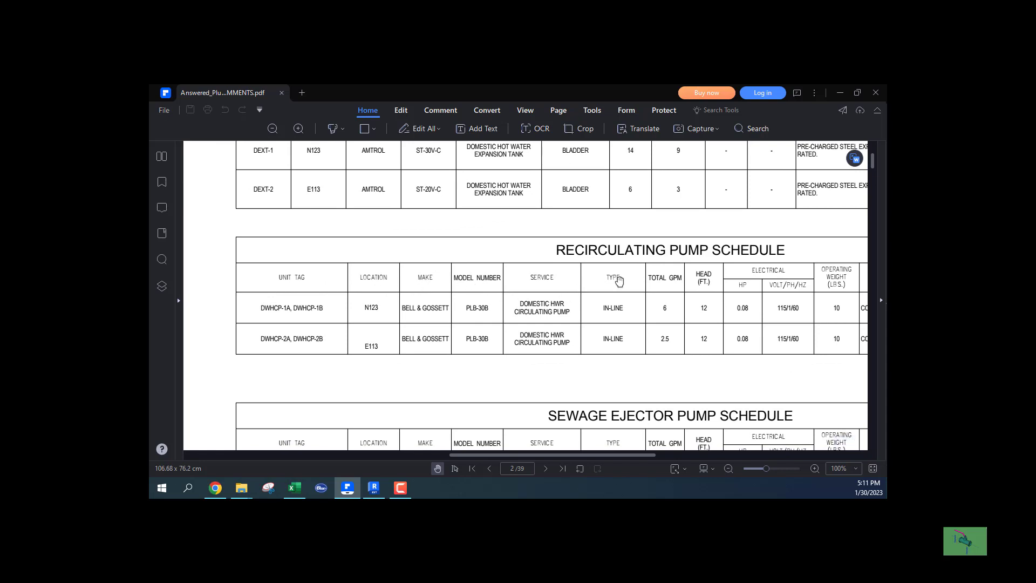
{"action": "left_click_drag", "start_coordinate": [618, 283], "coordinate": [513, 336]}
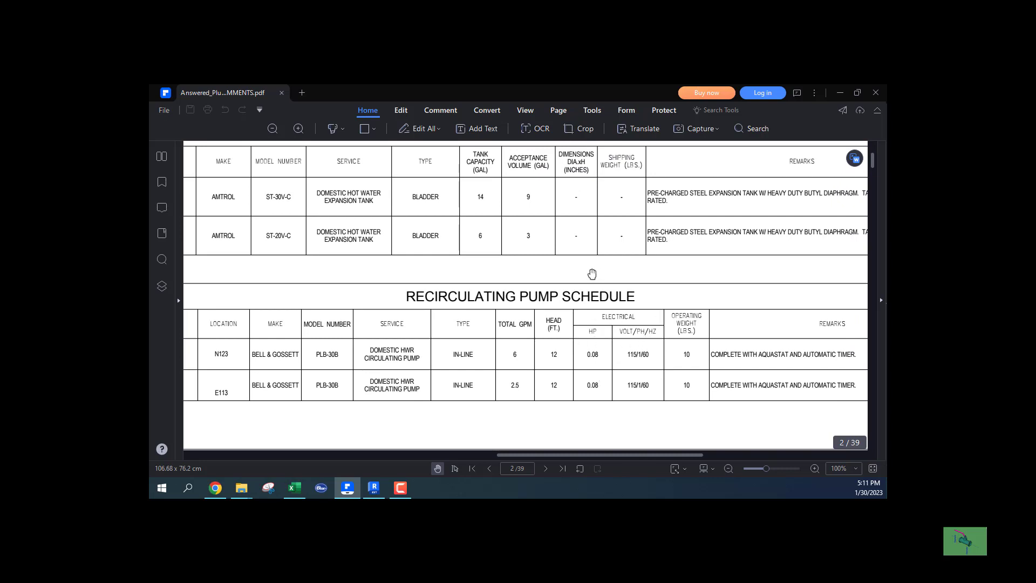
{"action": "scroll", "coordinate": [547, 266], "scroll_direction": "up", "scroll_amount": 3}
{"action": "scroll", "coordinate": [524, 266], "scroll_direction": "up", "scroll_amount": 3}
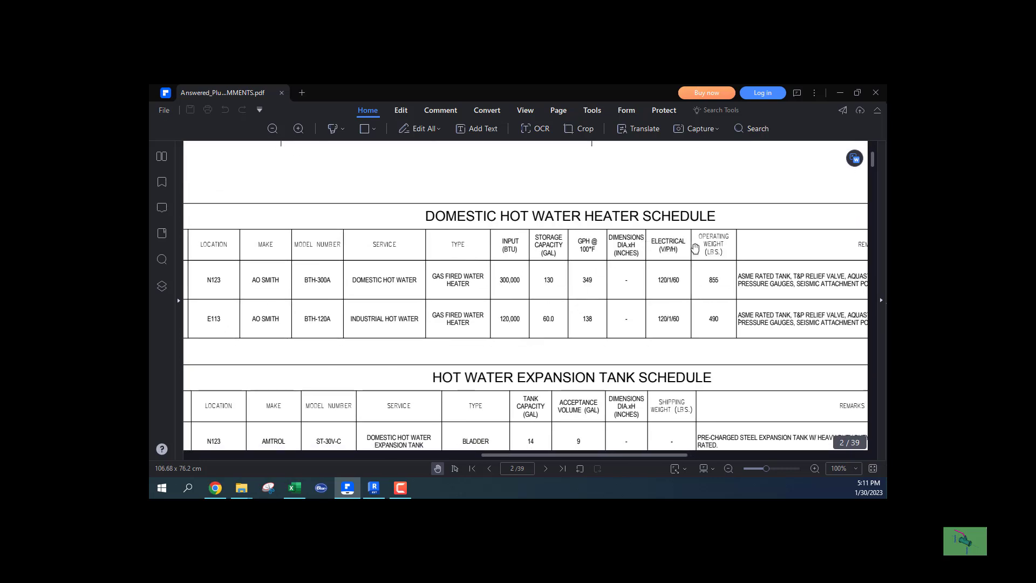
{"action": "scroll", "coordinate": [564, 308], "scroll_direction": "down", "scroll_amount": 5}
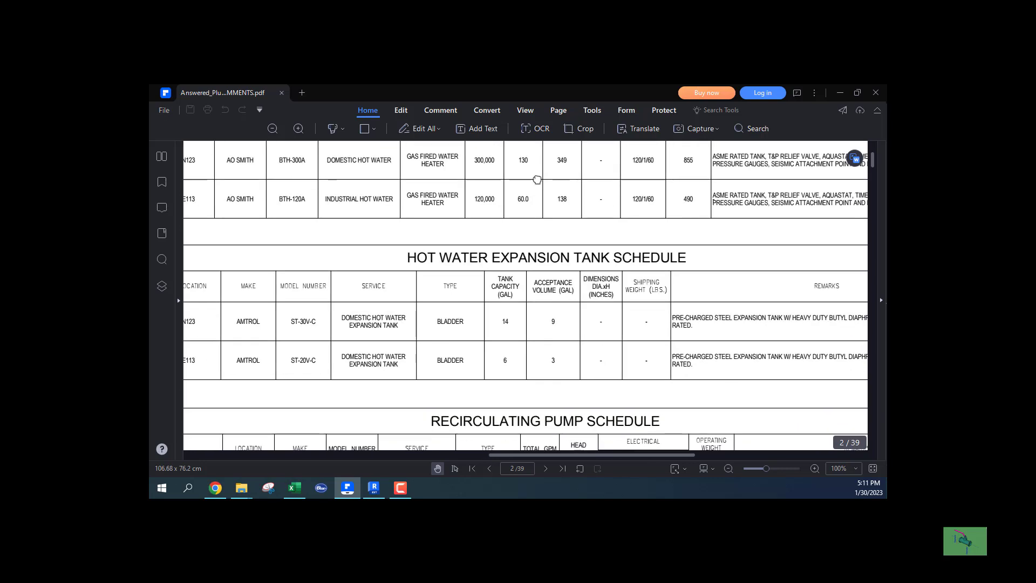
Compare the columns of the domestic hot water heater schedule with those of the expansion tank schedule in the PDF
{"action": "scroll", "coordinate": [522, 273], "scroll_direction": "up", "scroll_amount": 2}
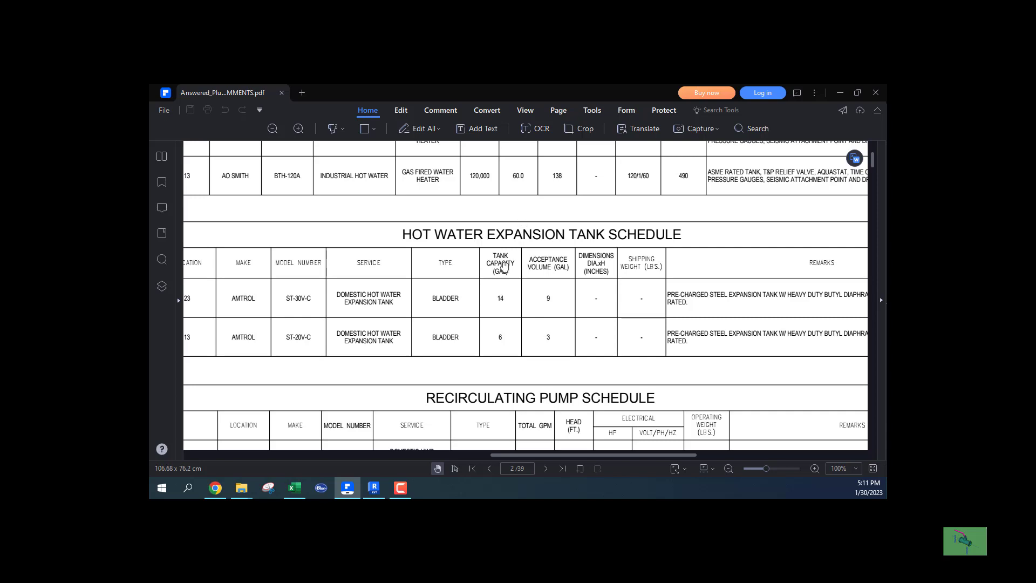
{"action": "left_click_drag", "start_coordinate": [434, 267], "coordinate": [559, 290]}
{"action": "left_click_drag", "start_coordinate": [442, 250], "coordinate": [345, 264]}
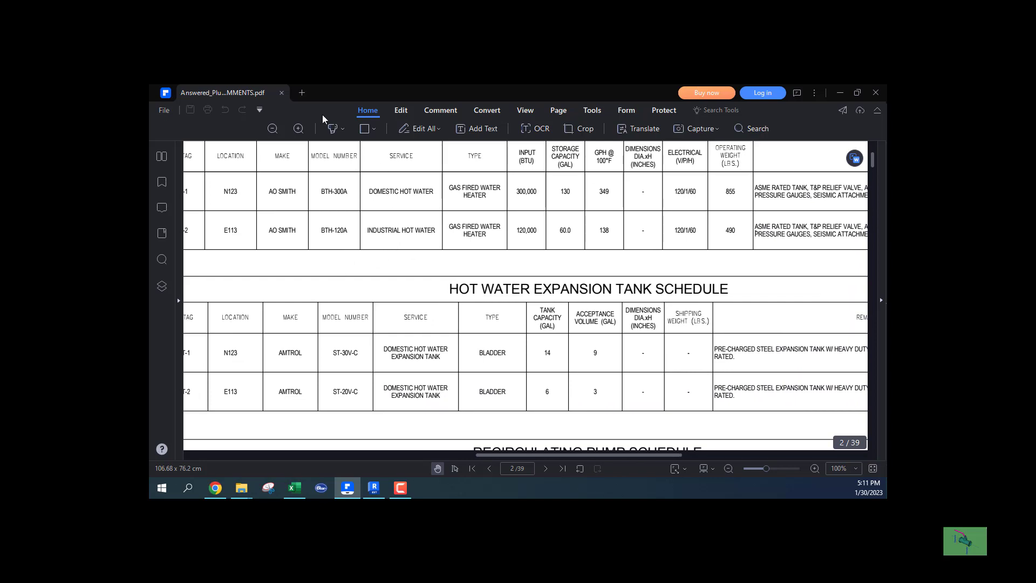
Switch to Revit, clear the plan selection and duplicate the HOT WATER EXPANSION TANK SCHEDULE view
{"action": "key", "text": "alt+Tab"}
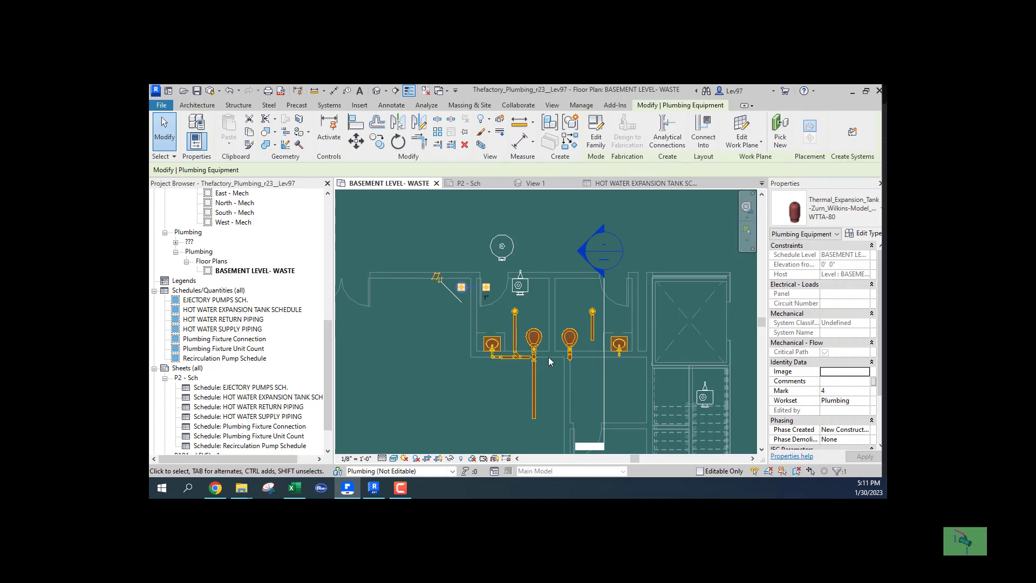
{"action": "left_click", "coordinate": [409, 343]}
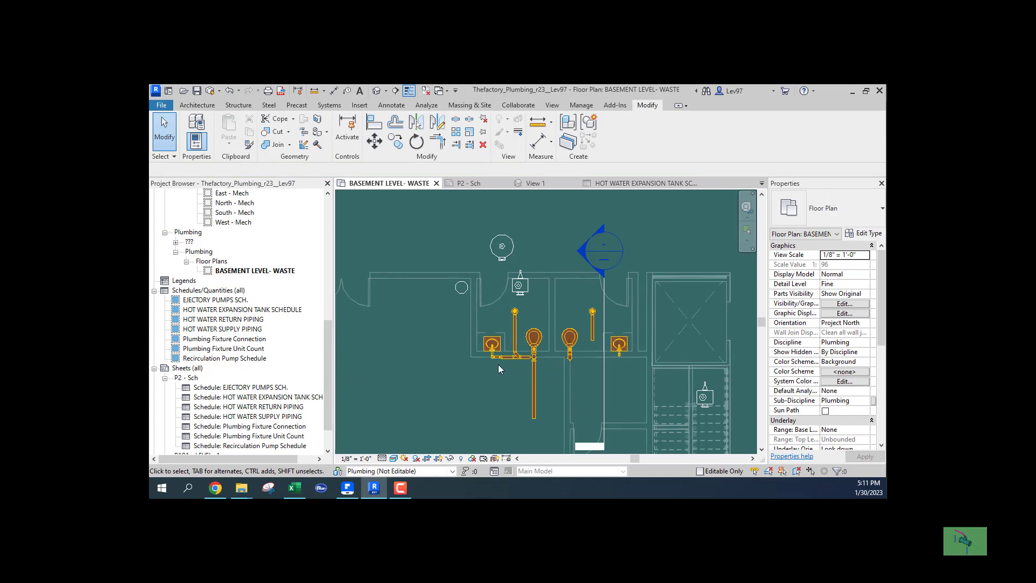
{"action": "left_click", "coordinate": [243, 401]}
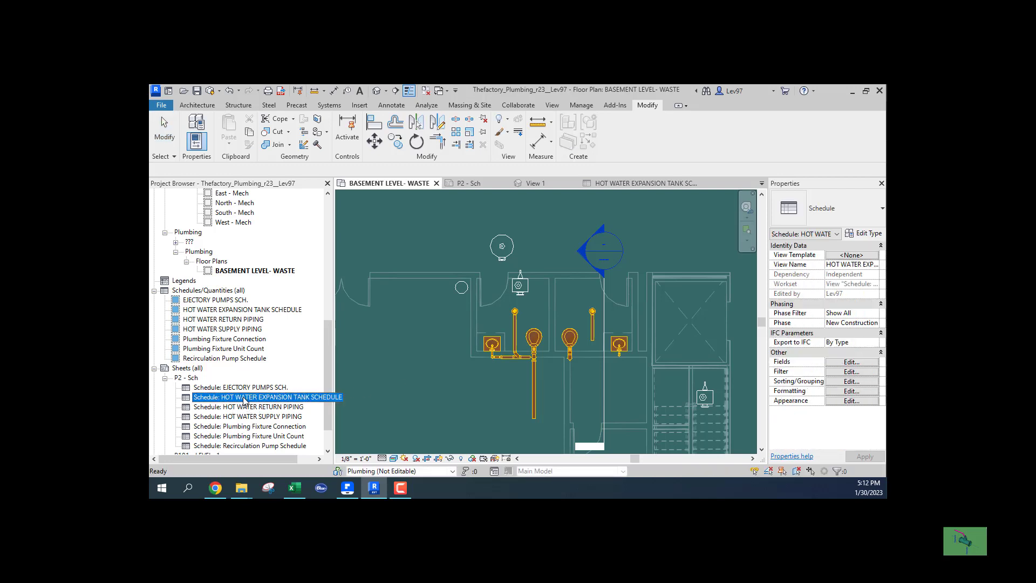
{"action": "right_click", "coordinate": [244, 401]}
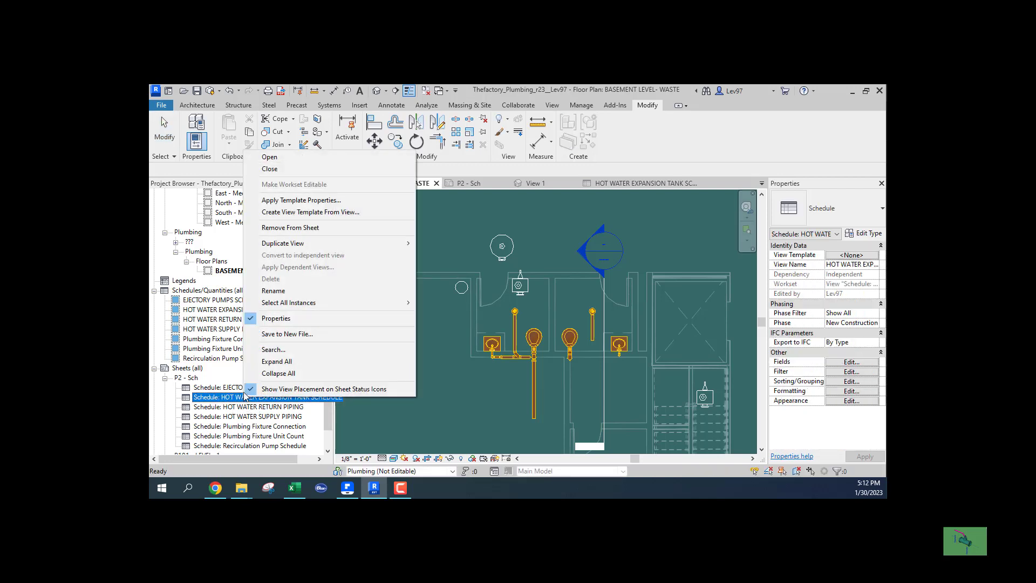
{"action": "mouse_move", "coordinate": [385, 238]}
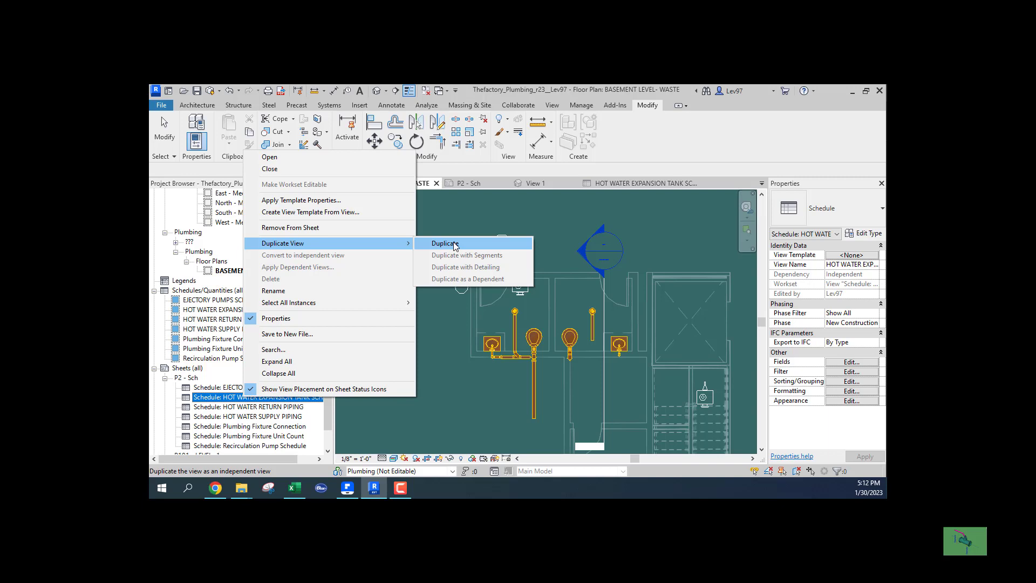
{"action": "left_click", "coordinate": [455, 244]}
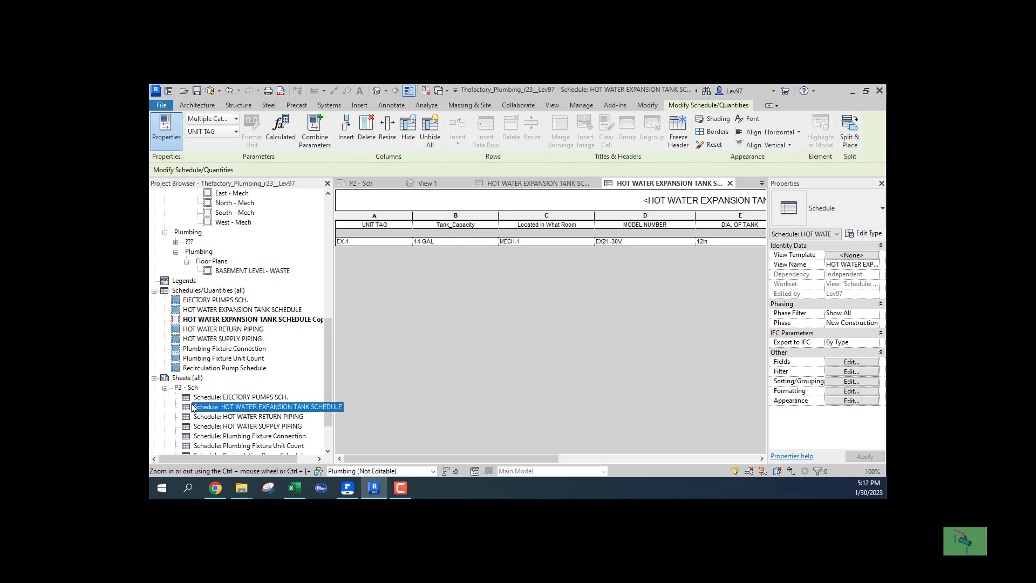
Rename the duplicated expansion tank schedule as HOT WATER HEATER SCHEDULE
{"action": "left_click", "coordinate": [223, 408]}
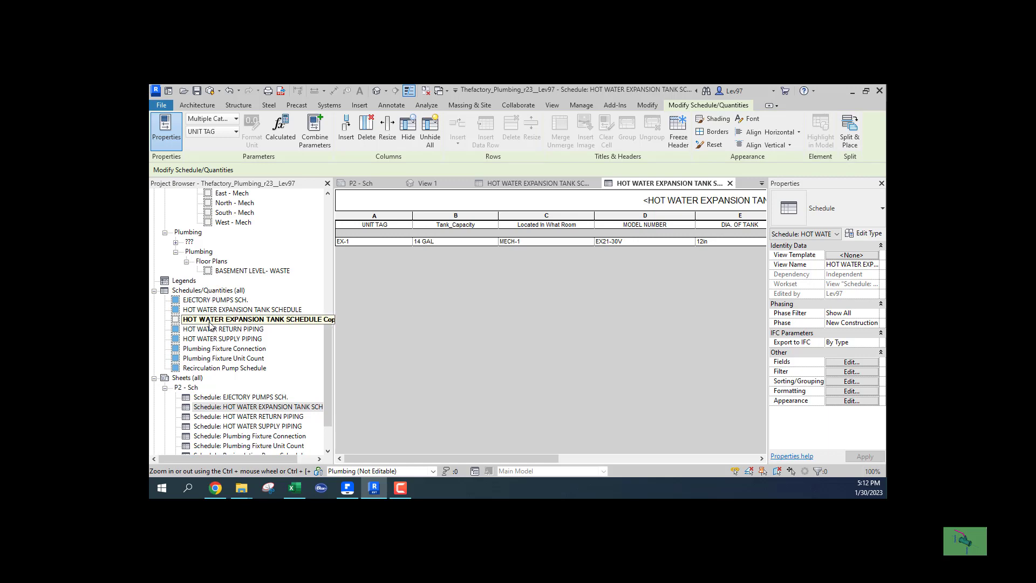
{"action": "right_click", "coordinate": [229, 320]}
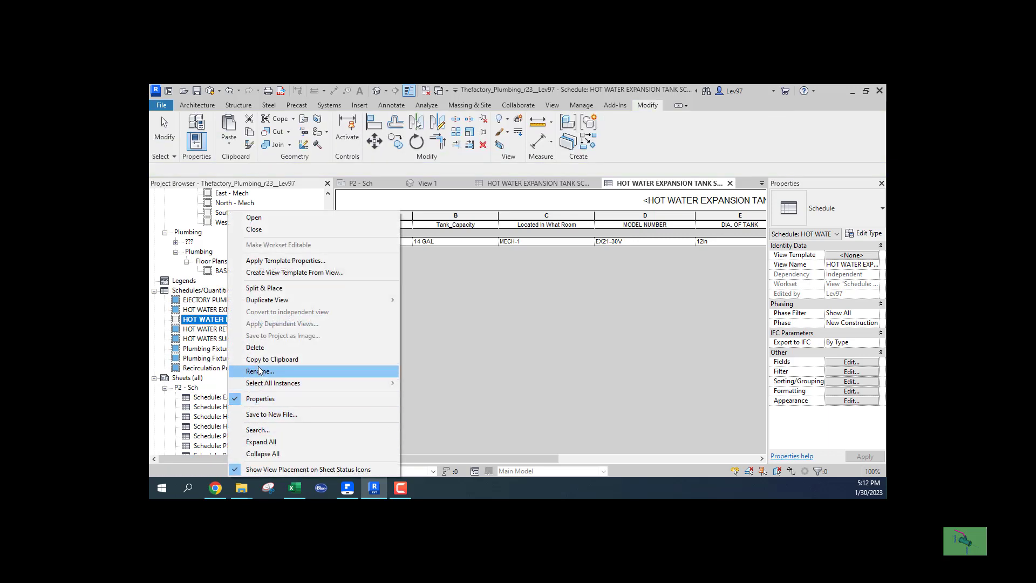
{"action": "left_click", "coordinate": [259, 372]}
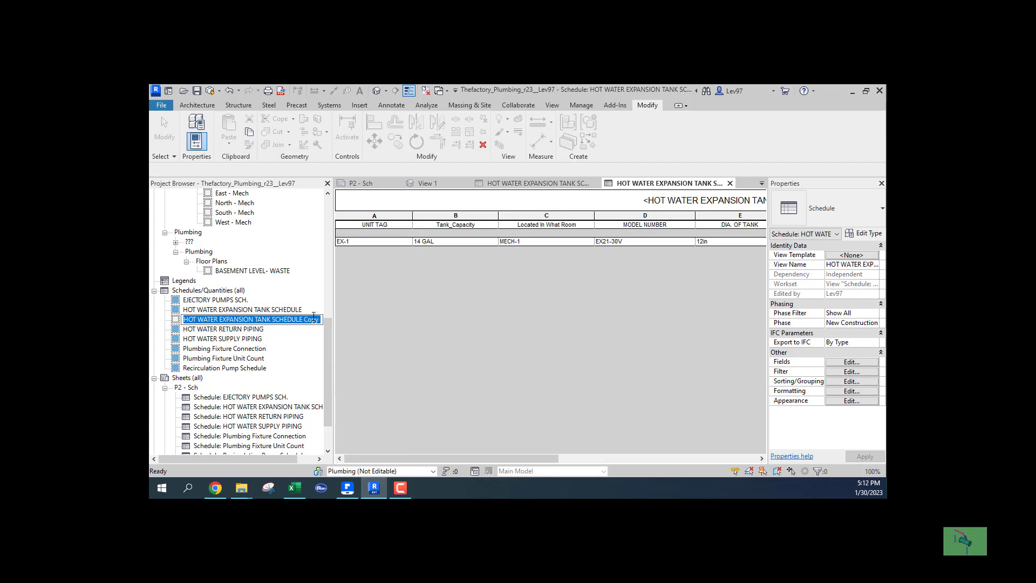
{"action": "type", "text": "HOT WA"}
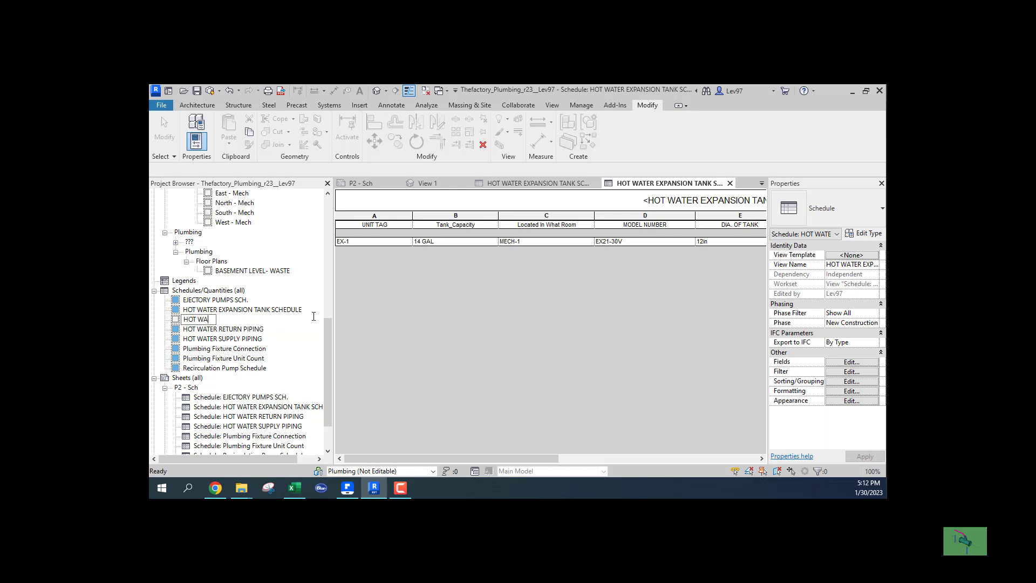
{"action": "type", "text": "TER HEATER SCHEDULE"}
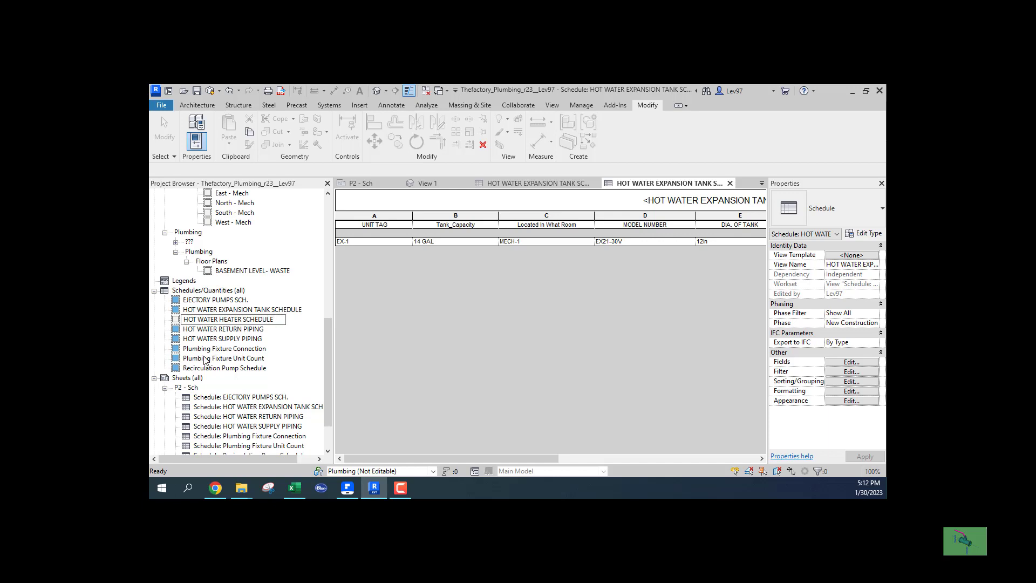
{"action": "left_click", "coordinate": [236, 330]}
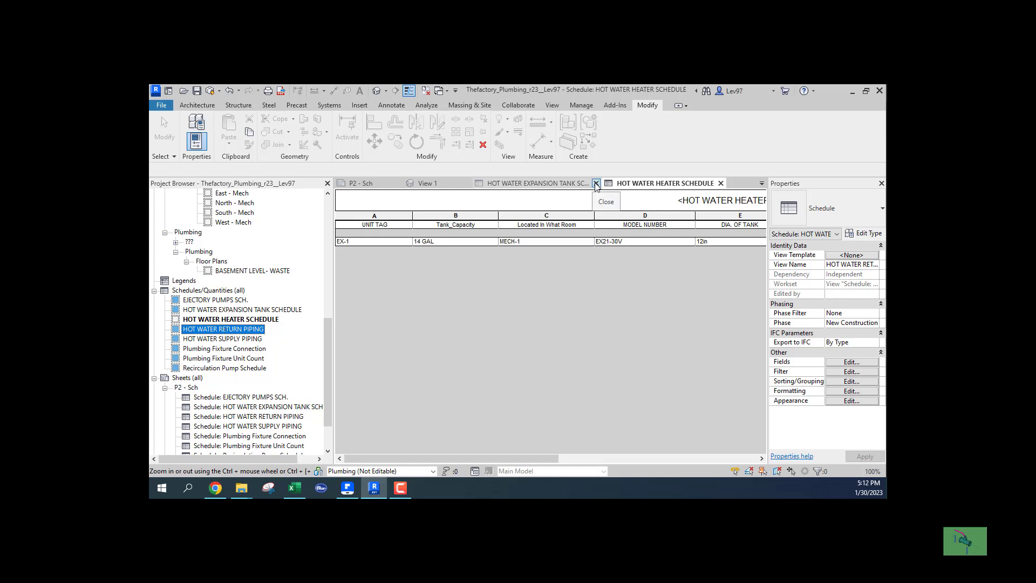
Close the expansion tank schedule and open the 40 Gallon water heater's family for editing from the BASEMENT LEVEL- WASTE plan
{"action": "left_click", "coordinate": [596, 183]}
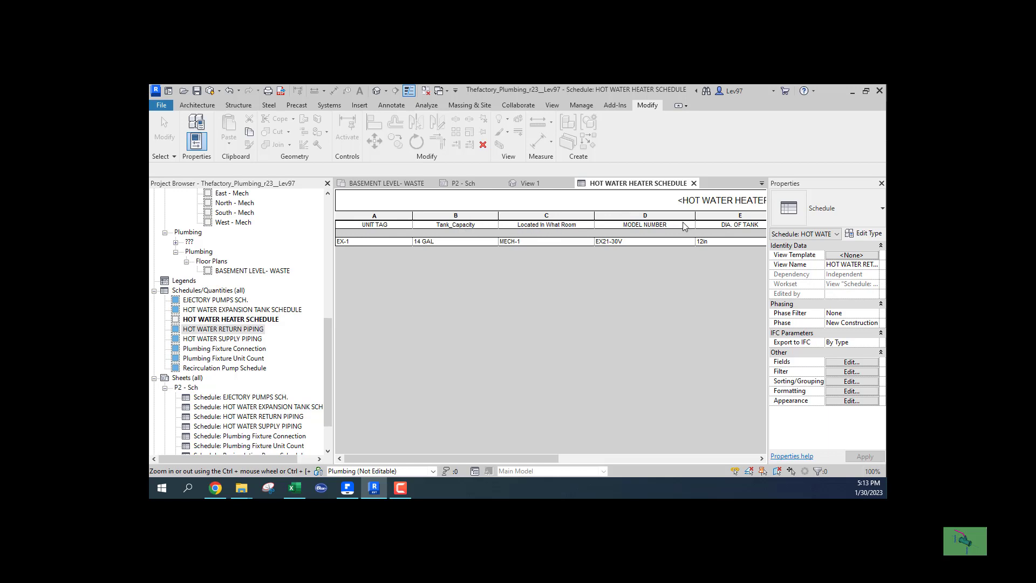
{"action": "left_click", "coordinate": [399, 185]}
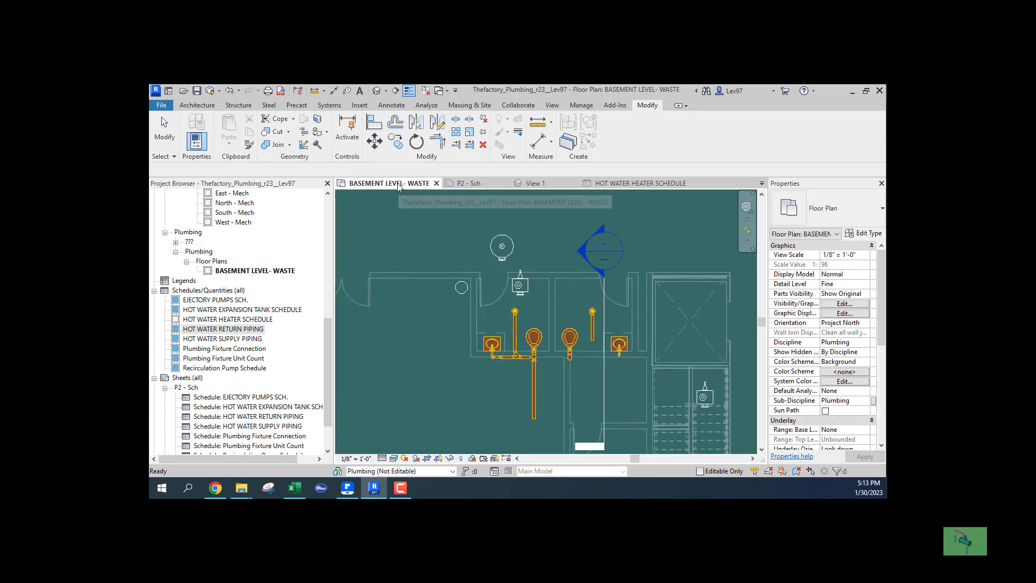
{"action": "left_click", "coordinate": [487, 258]}
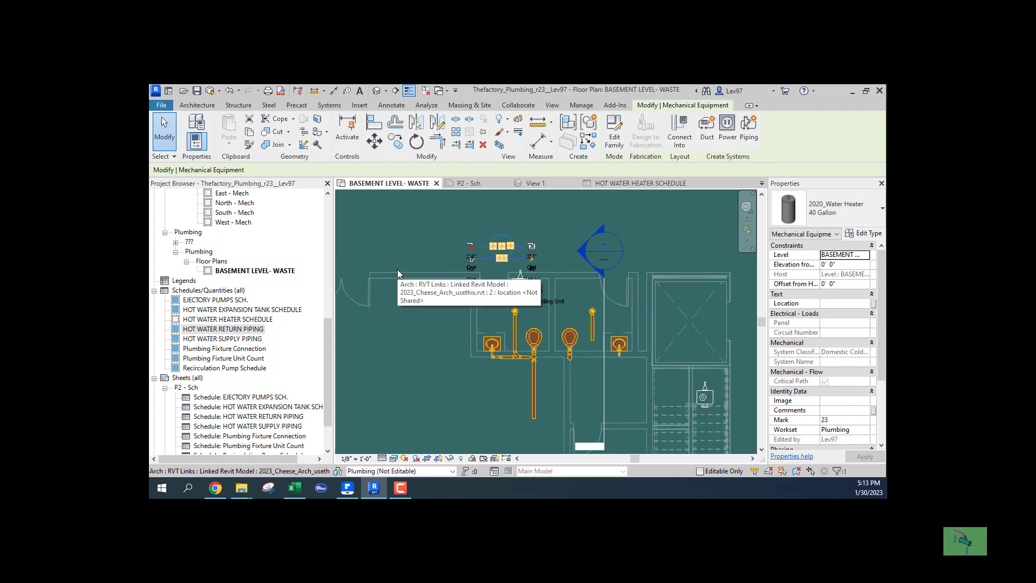
{"action": "left_click", "coordinate": [615, 140]}
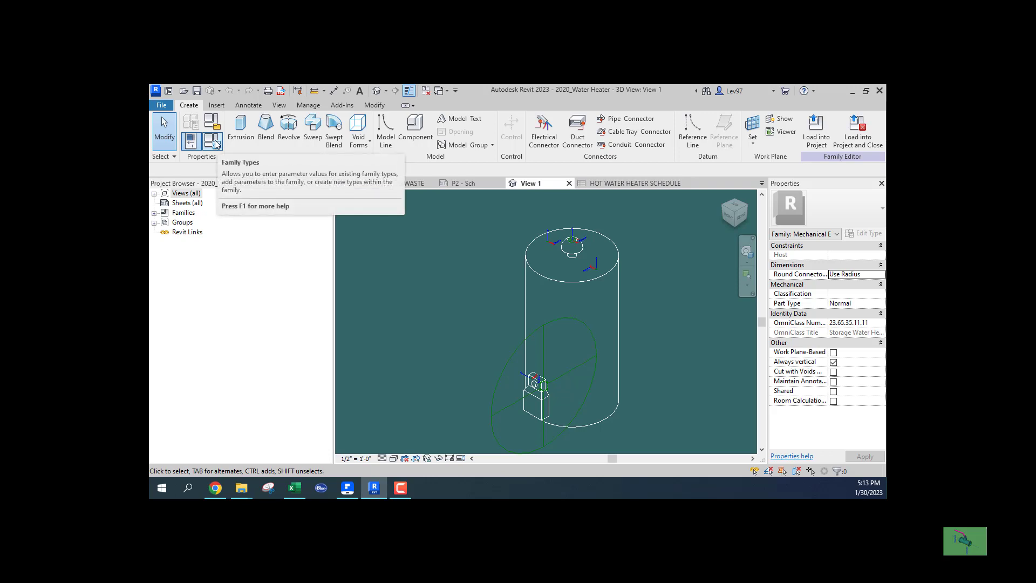
Return to the HOT WATER HEATER SCHEDULE and review all its columns from UNIT TAG onward
{"action": "left_click", "coordinate": [652, 185]}
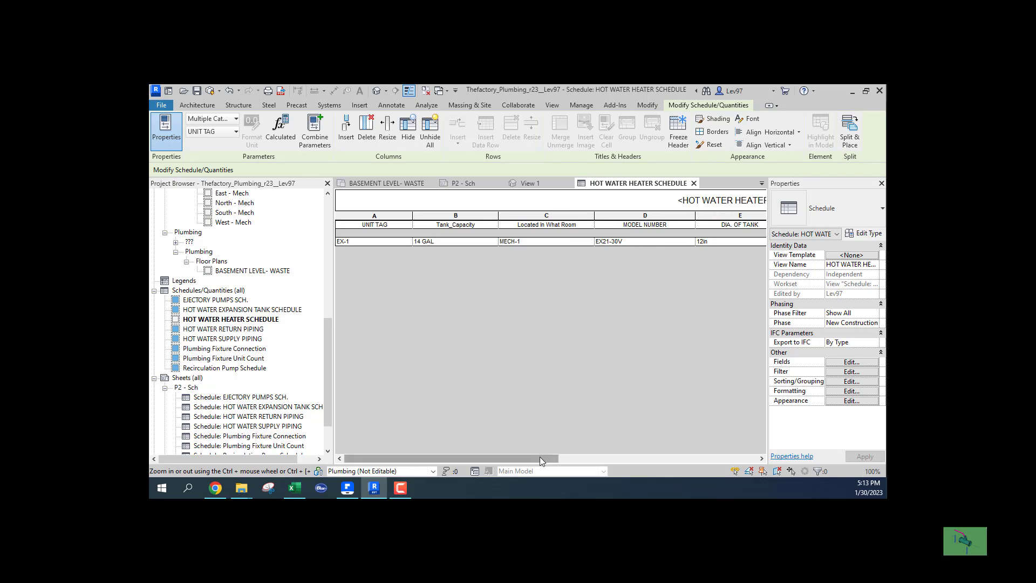
{"action": "left_click_drag", "start_coordinate": [540, 457], "coordinate": [632, 448]}
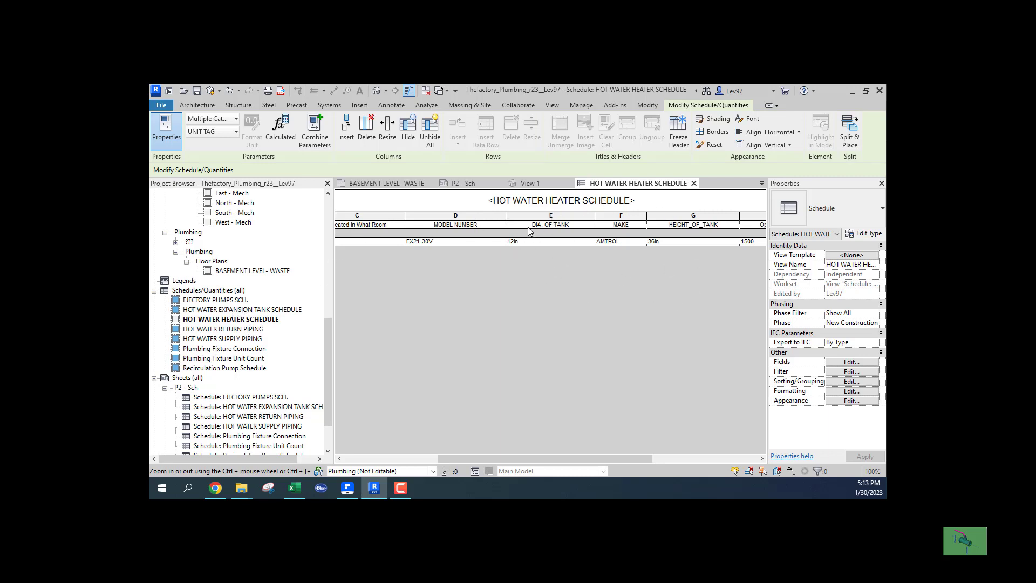
{"action": "left_click_drag", "start_coordinate": [517, 459], "coordinate": [422, 458]}
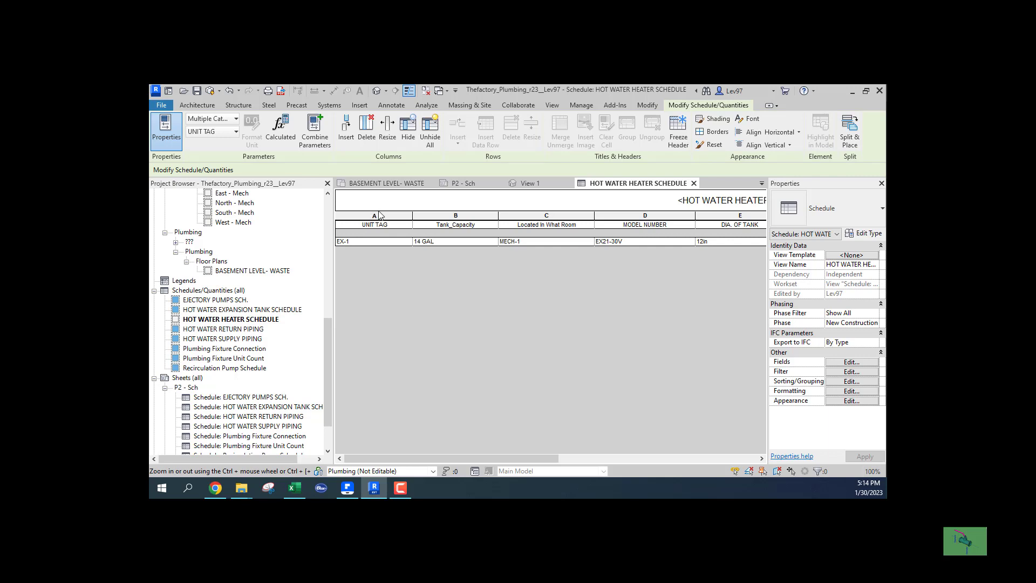
Open the Family Types of the water heater family and review its text parameters for the 40 Gallon type
{"action": "left_click", "coordinate": [540, 184]}
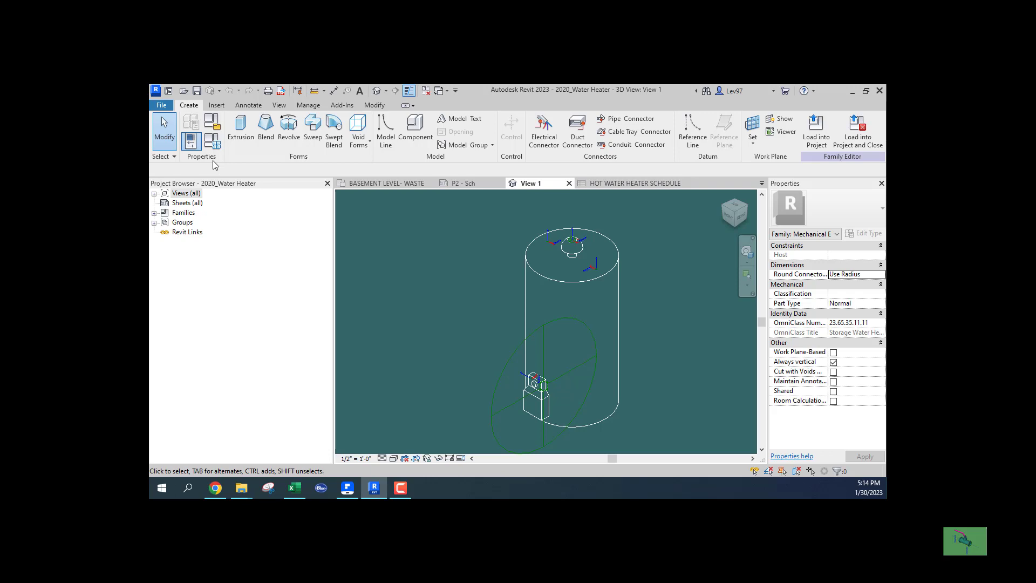
{"action": "left_click", "coordinate": [214, 143]}
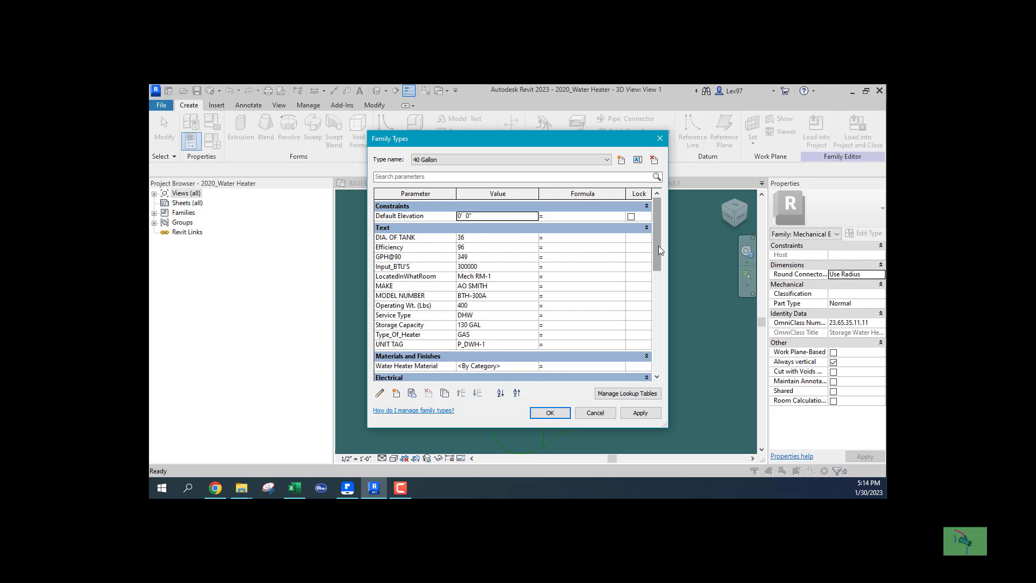
{"action": "mouse_move", "coordinate": [659, 250]}
{"action": "left_mouse_down"}
{"action": "mouse_move", "coordinate": [657, 273]}
{"action": "mouse_move", "coordinate": [655, 258]}
{"action": "left_mouse_up"}
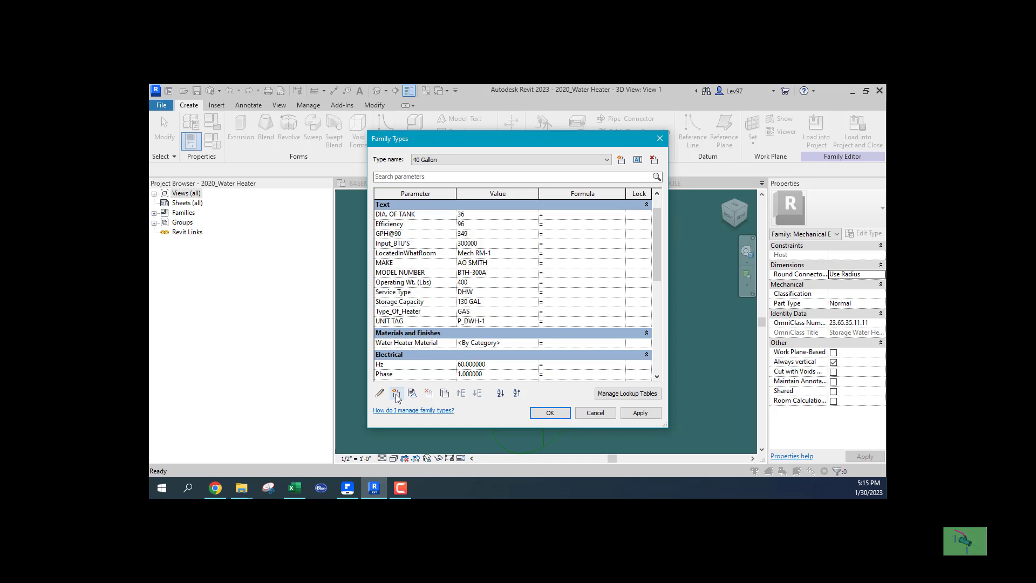
Start a new shared parameter in the water heater family and open the shared parameter file for editing
{"action": "left_click", "coordinate": [396, 394]}
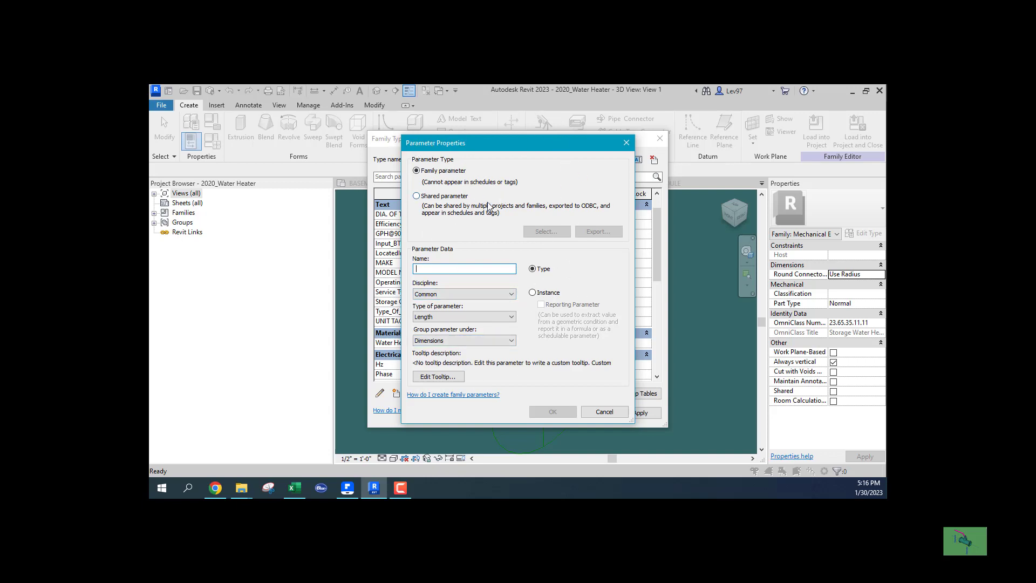
{"action": "left_click", "coordinate": [417, 197]}
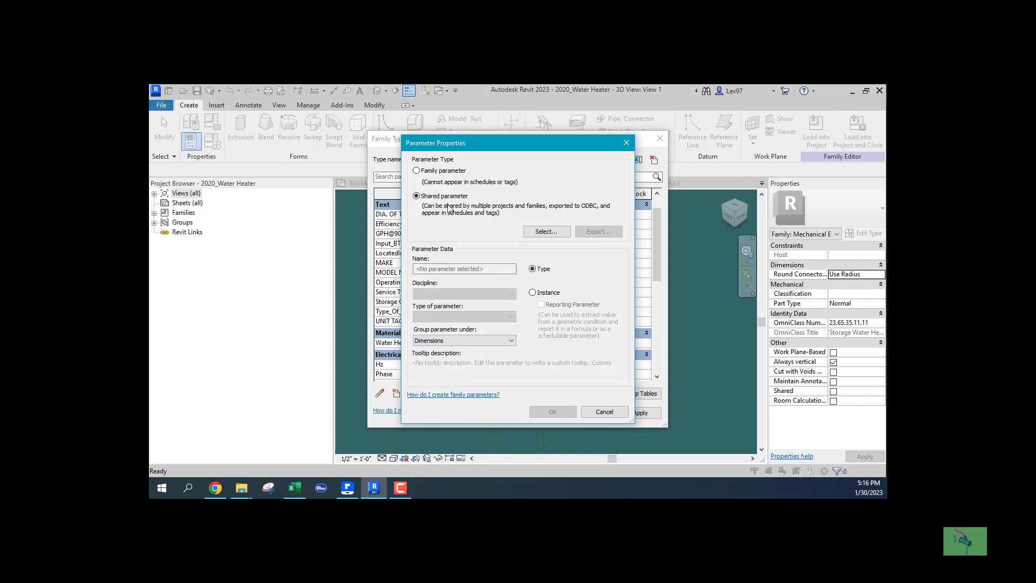
{"action": "left_click", "coordinate": [546, 232]}
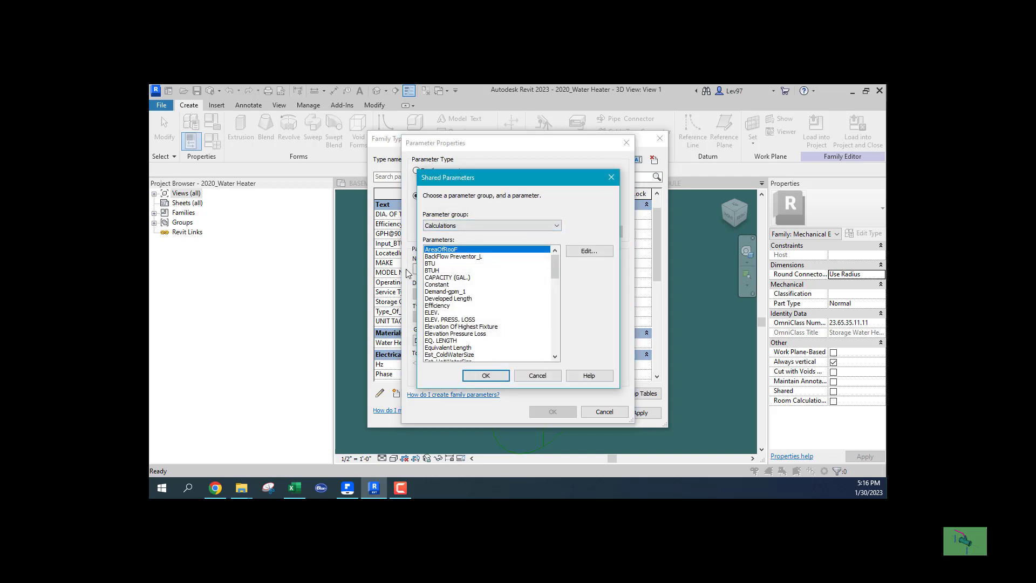
{"action": "left_click", "coordinate": [481, 225]}
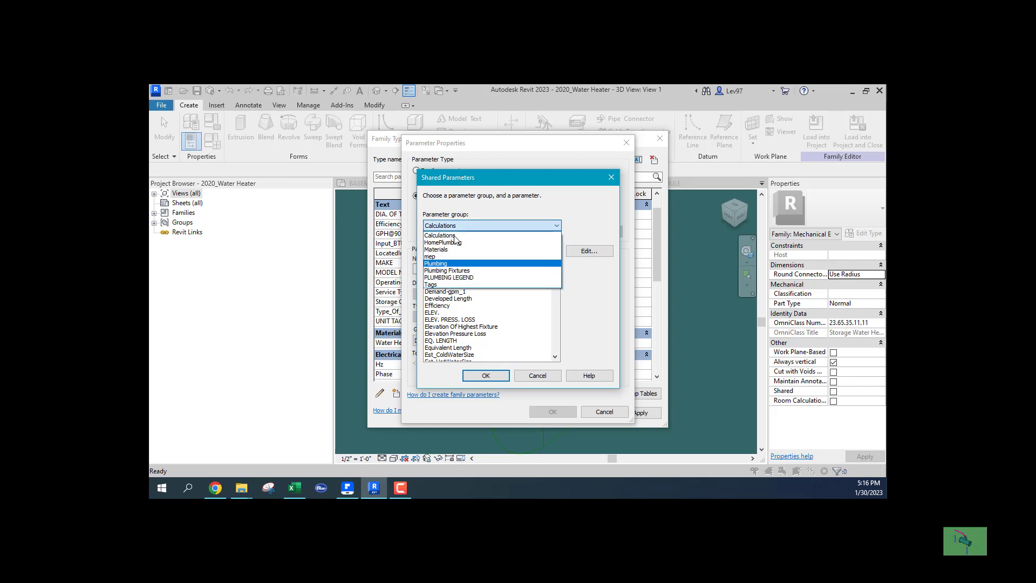
{"action": "left_click", "coordinate": [490, 225]}
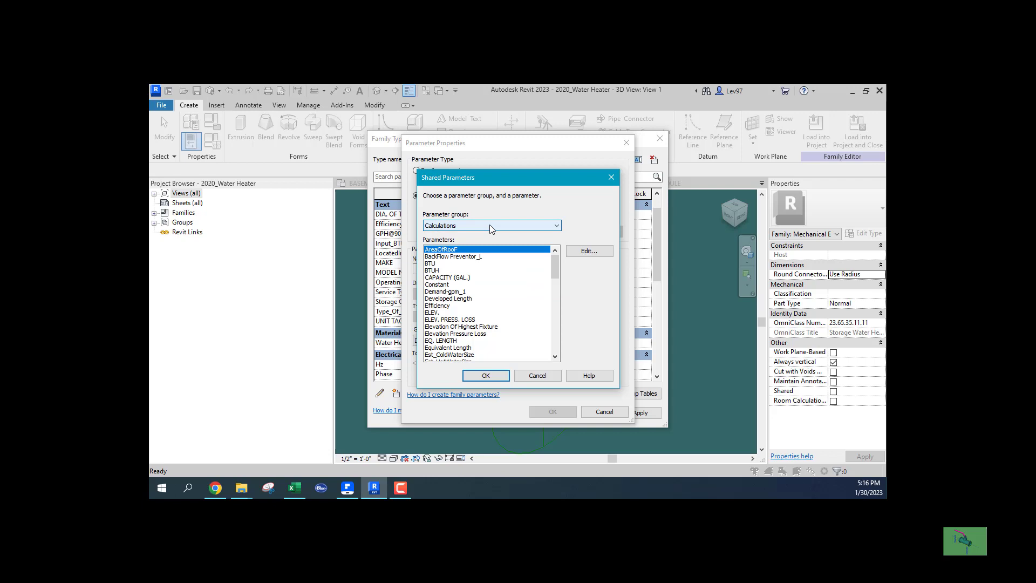
{"action": "left_click", "coordinate": [588, 251]}
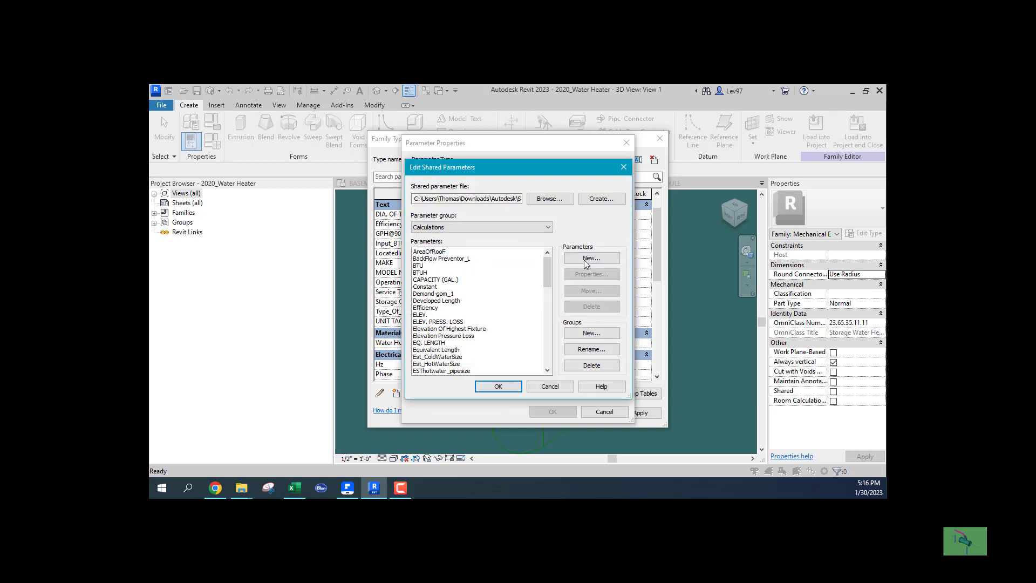
Look through the parameter groups of the shared parameter file and display the HomePlumbing group
{"action": "left_click", "coordinate": [461, 227]}
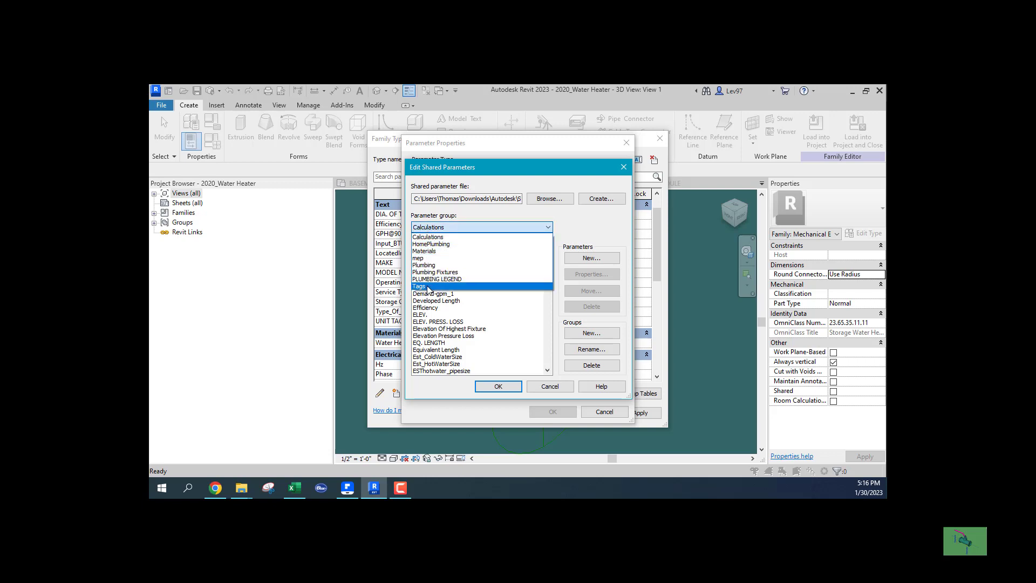
{"action": "left_click", "coordinate": [459, 224]}
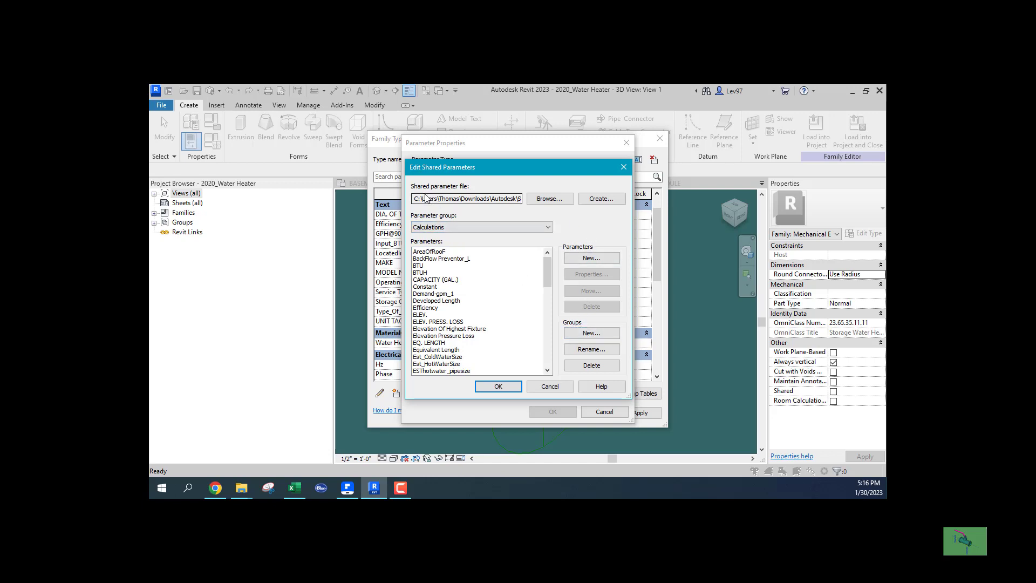
{"action": "left_click", "coordinate": [458, 227]}
{"action": "left_click", "coordinate": [458, 225]}
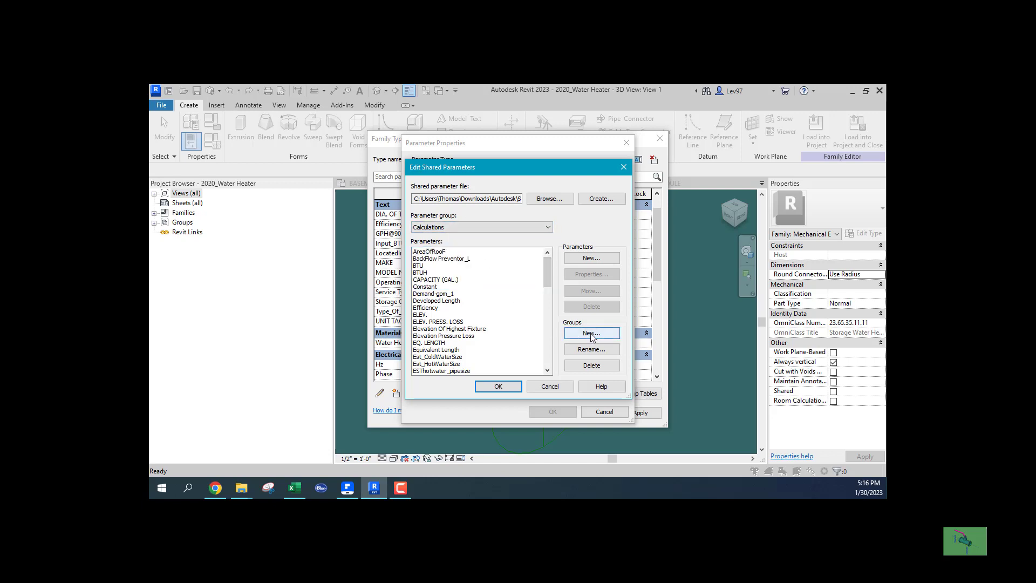
{"action": "left_click", "coordinate": [454, 226]}
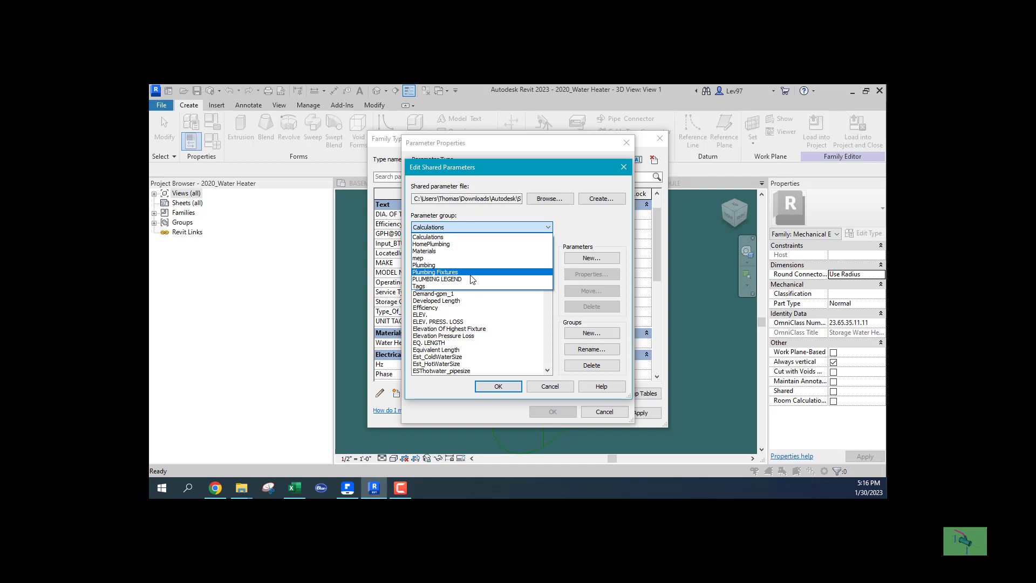
{"action": "left_click", "coordinate": [445, 245]}
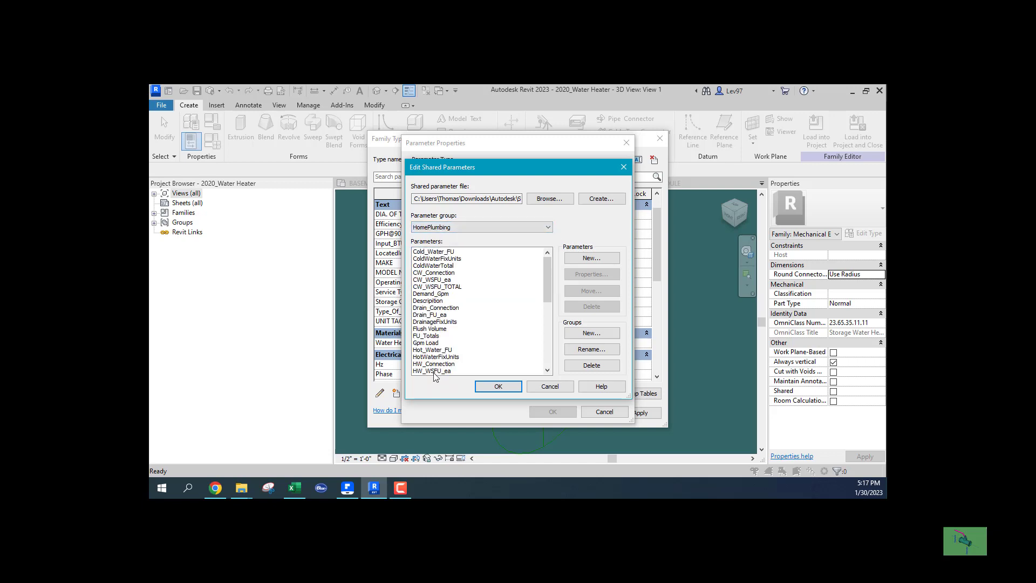
Review the Materials parameter group and create a new parameter group named EQUIPMENT in the shared parameter file
{"action": "left_click", "coordinate": [463, 225]}
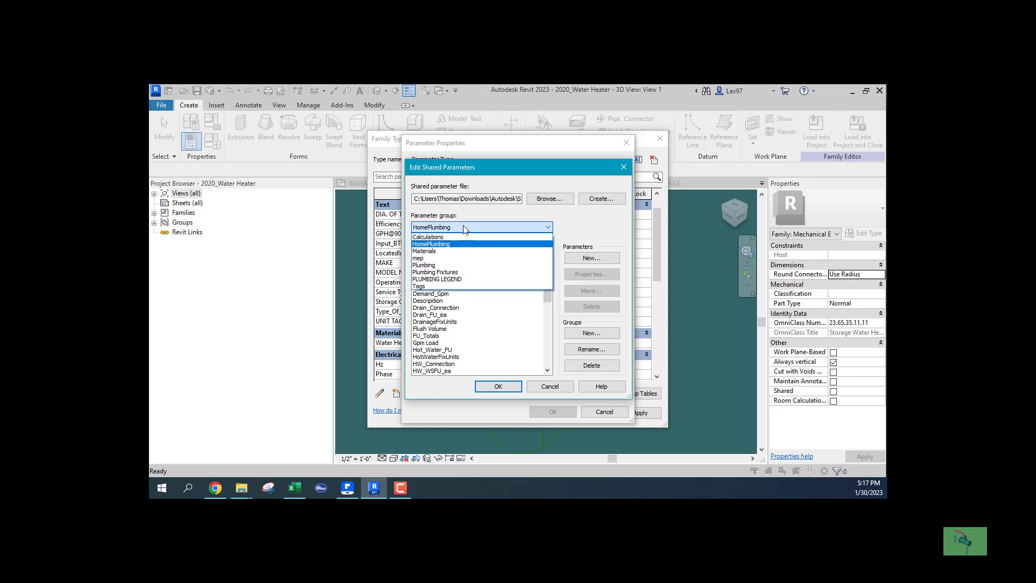
{"action": "left_click", "coordinate": [432, 251]}
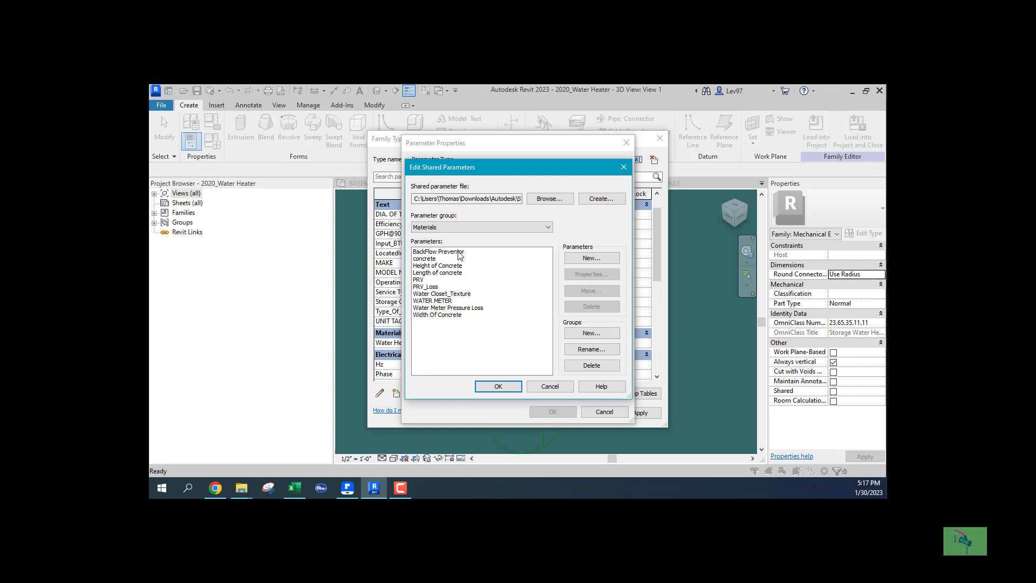
{"action": "left_click", "coordinate": [451, 229]}
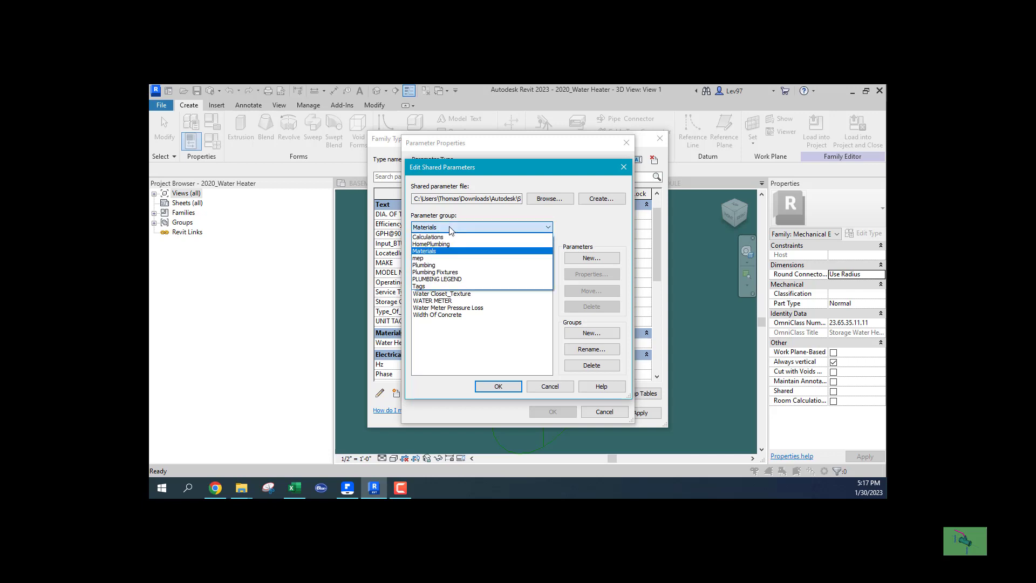
{"action": "left_click", "coordinate": [451, 228]}
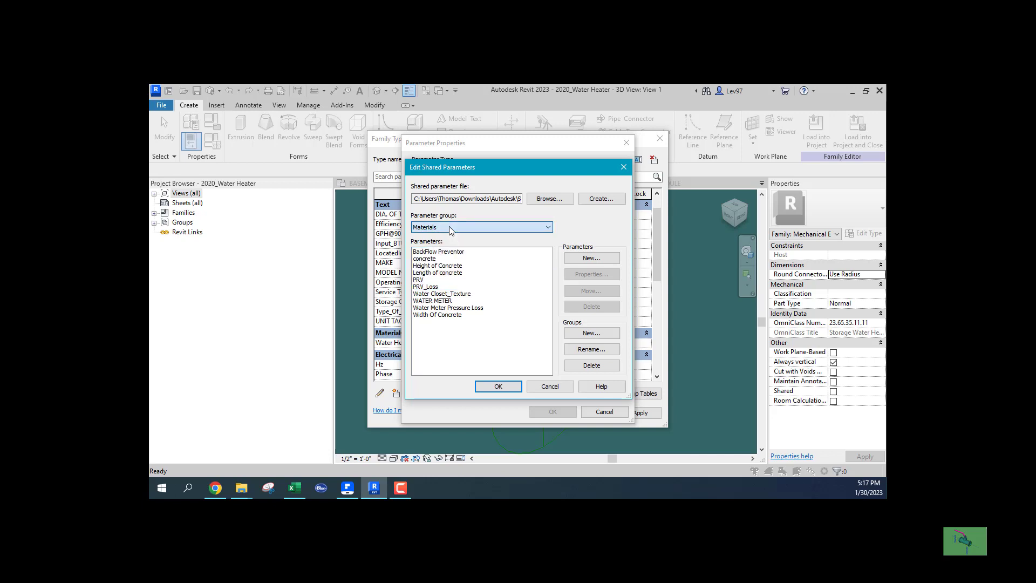
{"action": "left_click", "coordinate": [592, 334]}
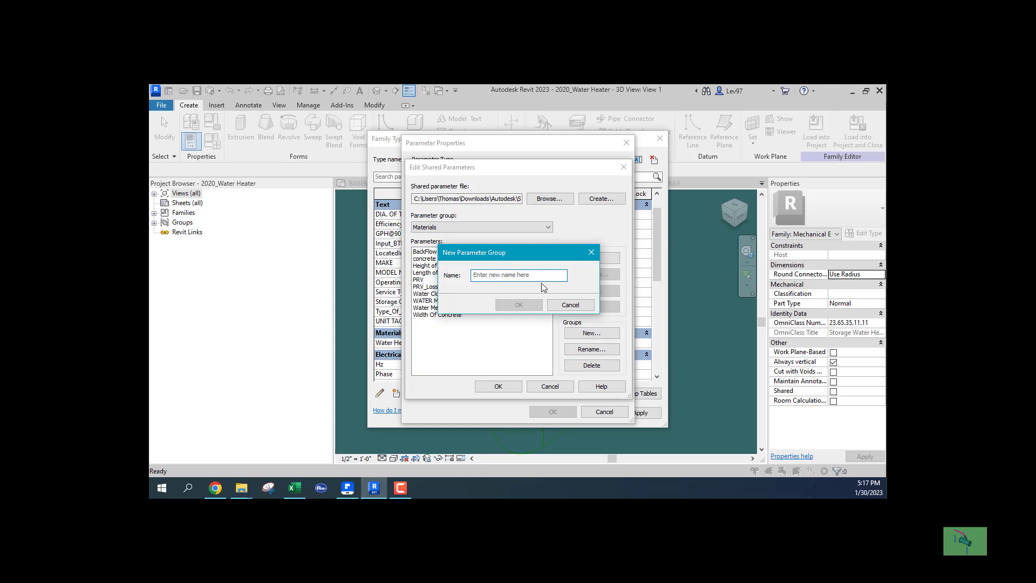
{"action": "type", "text": "EQUIPMENT"}
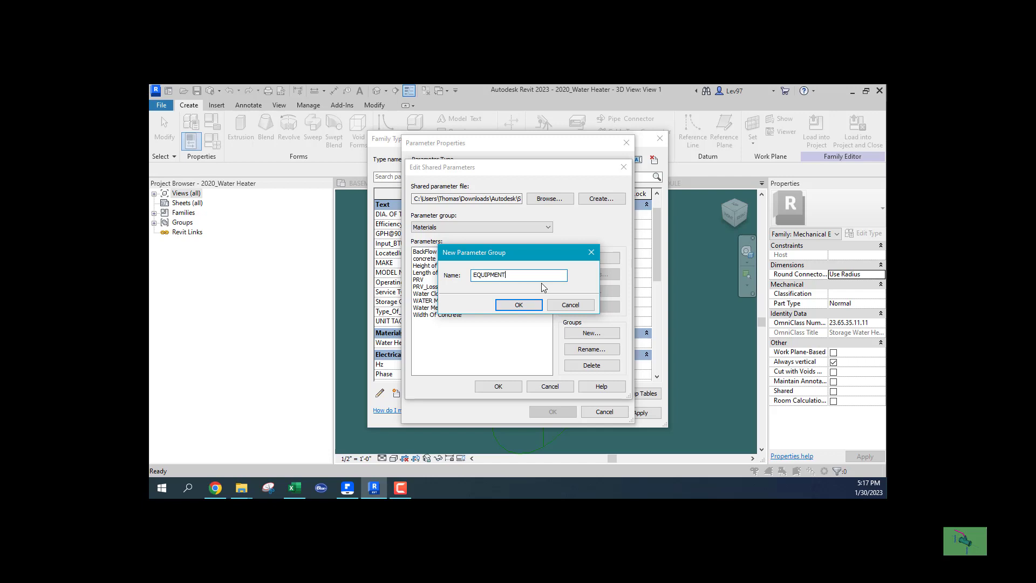
{"action": "left_click", "coordinate": [518, 306]}
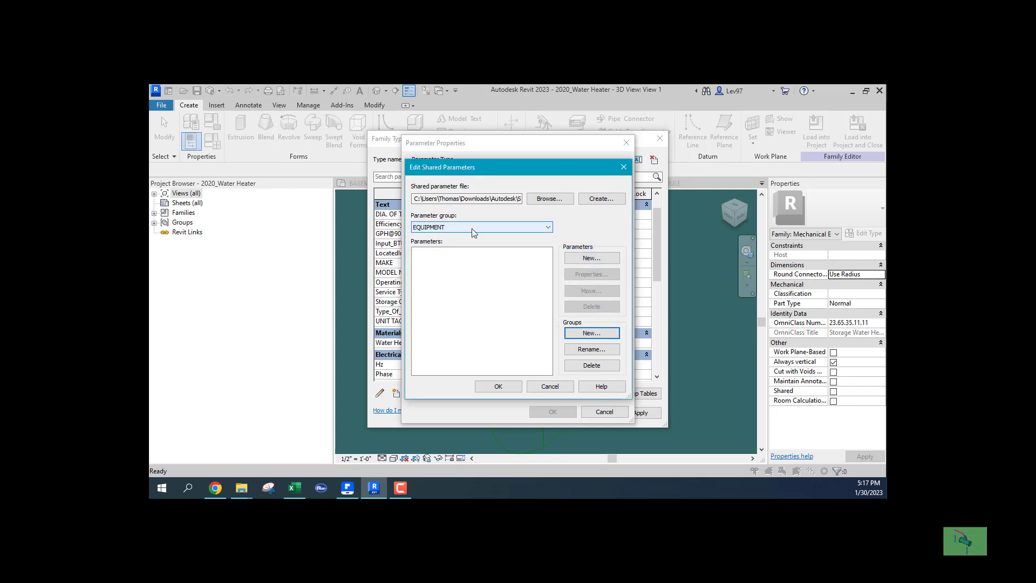
Delete the PRV and PRV_Loss shared parameters from the Materials group
{"action": "left_click", "coordinate": [471, 228]}
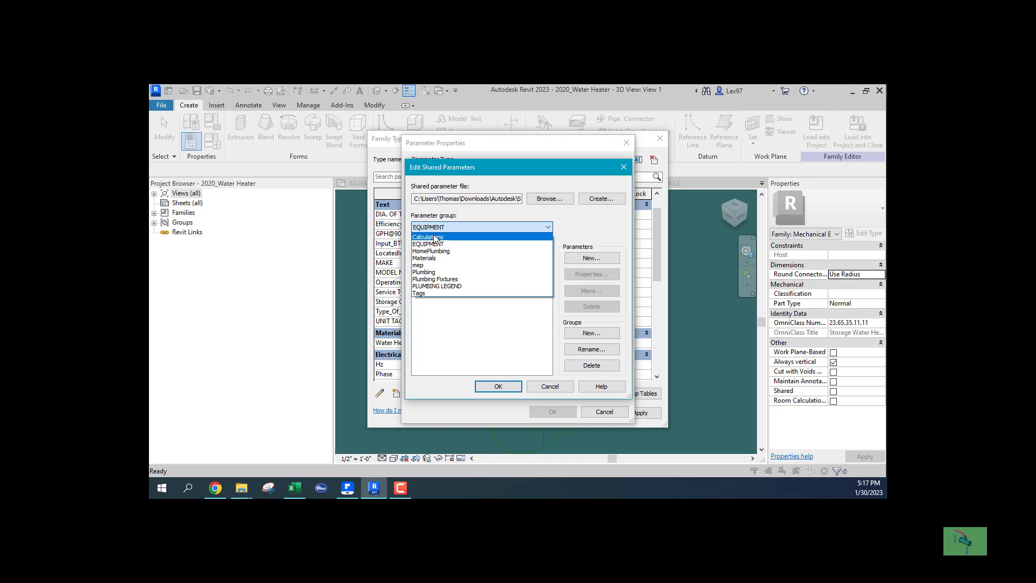
{"action": "left_click", "coordinate": [456, 258]}
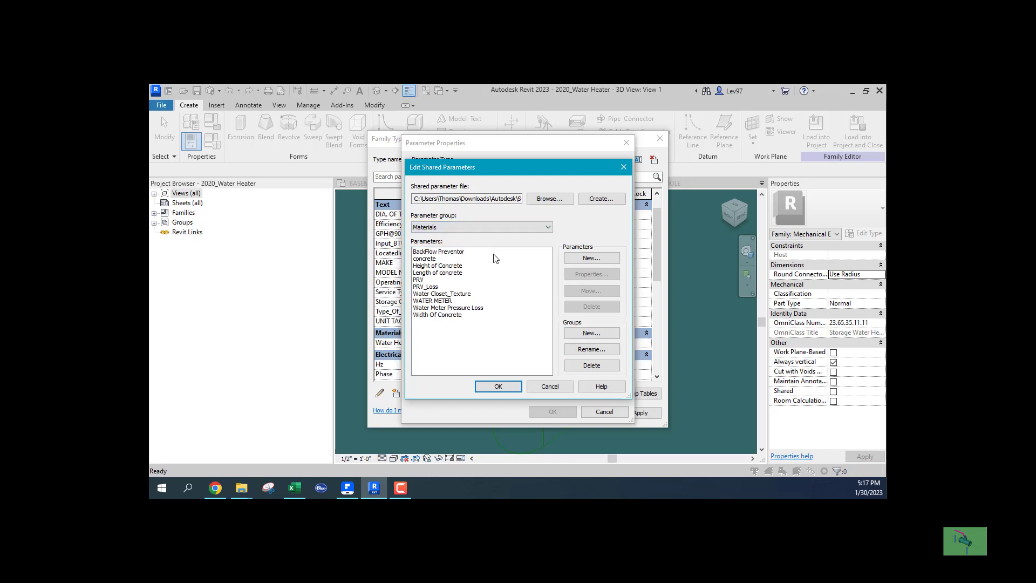
{"action": "left_click", "coordinate": [450, 253]}
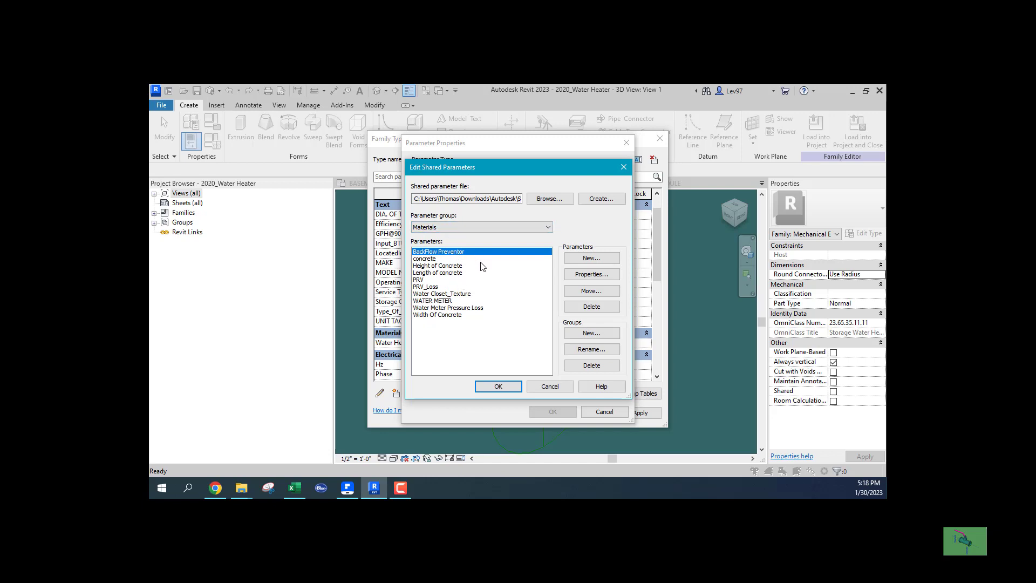
{"action": "left_click", "coordinate": [420, 280], "text": "ctrl"}
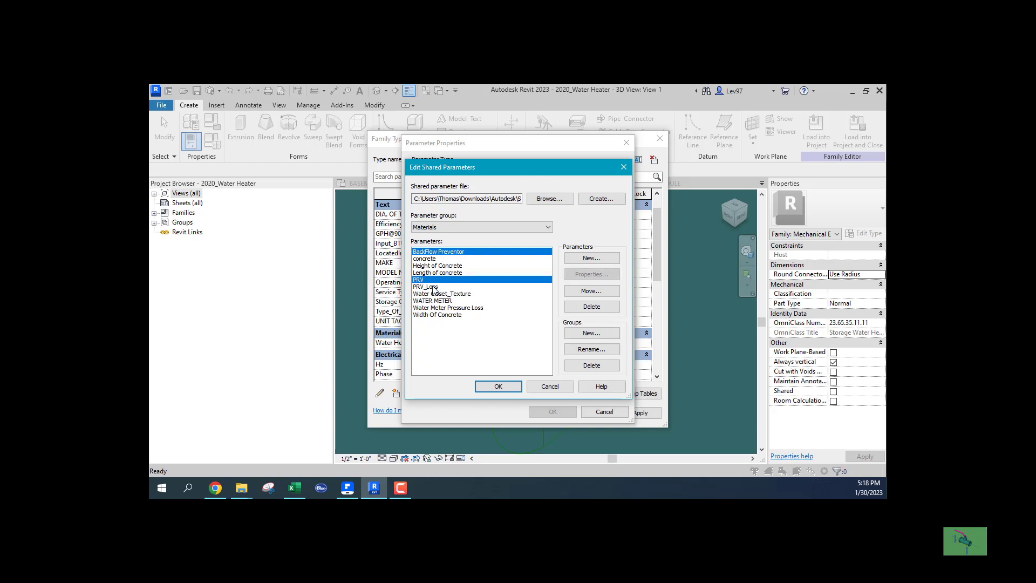
{"action": "left_click", "coordinate": [433, 287], "text": "ctrl"}
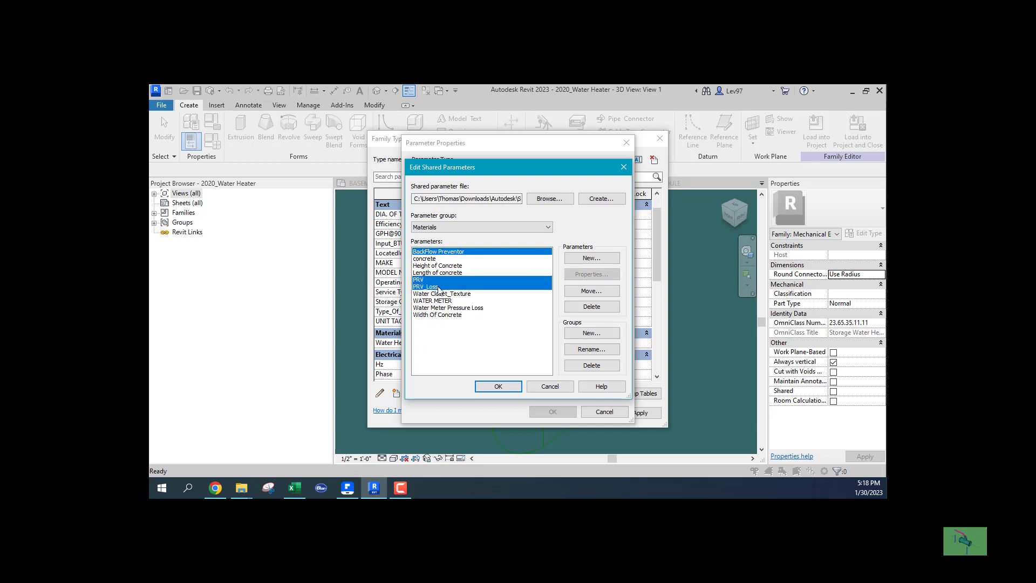
{"action": "left_click", "coordinate": [419, 281]}
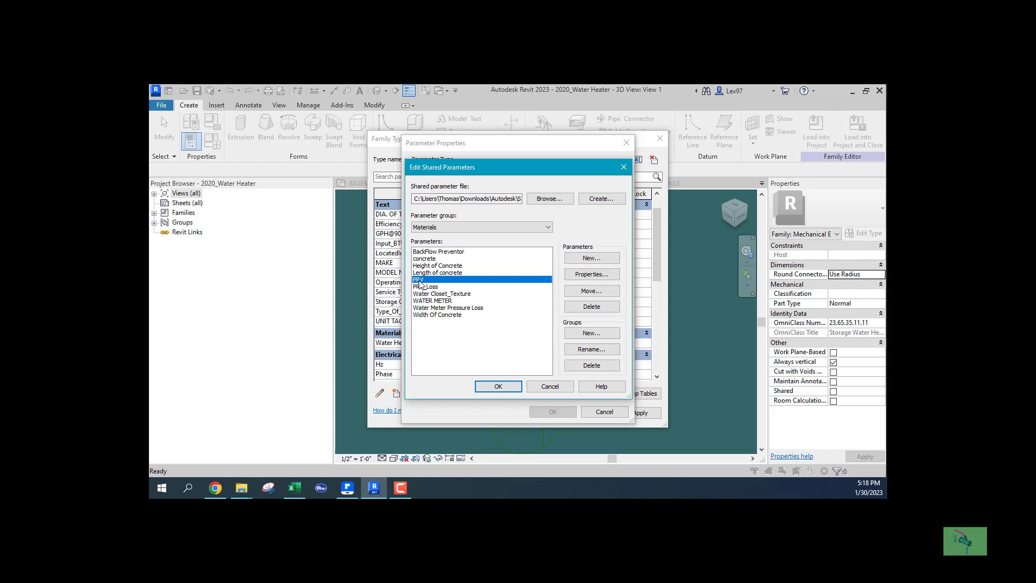
{"action": "left_click", "coordinate": [593, 306]}
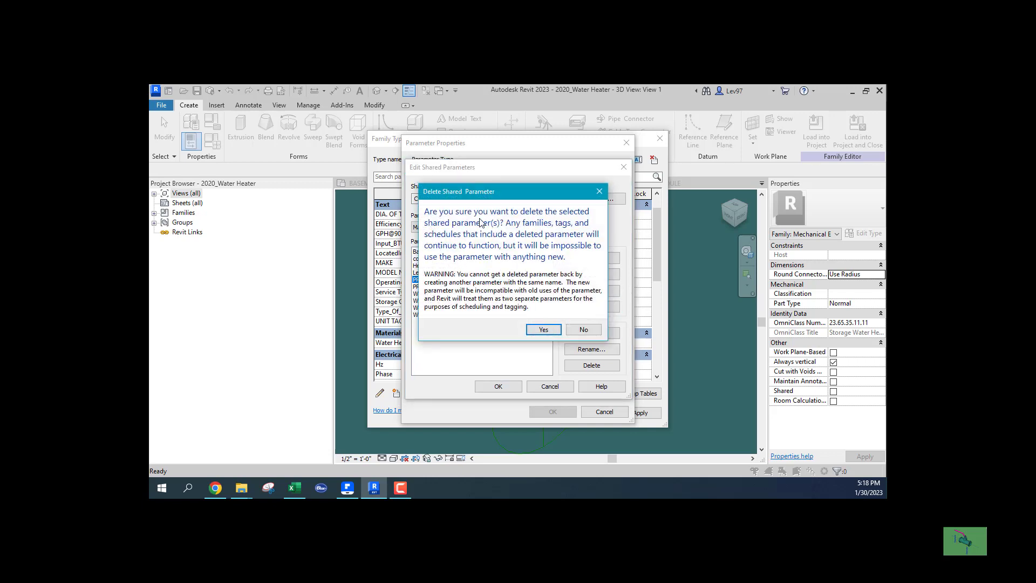
{"action": "left_click", "coordinate": [545, 330]}
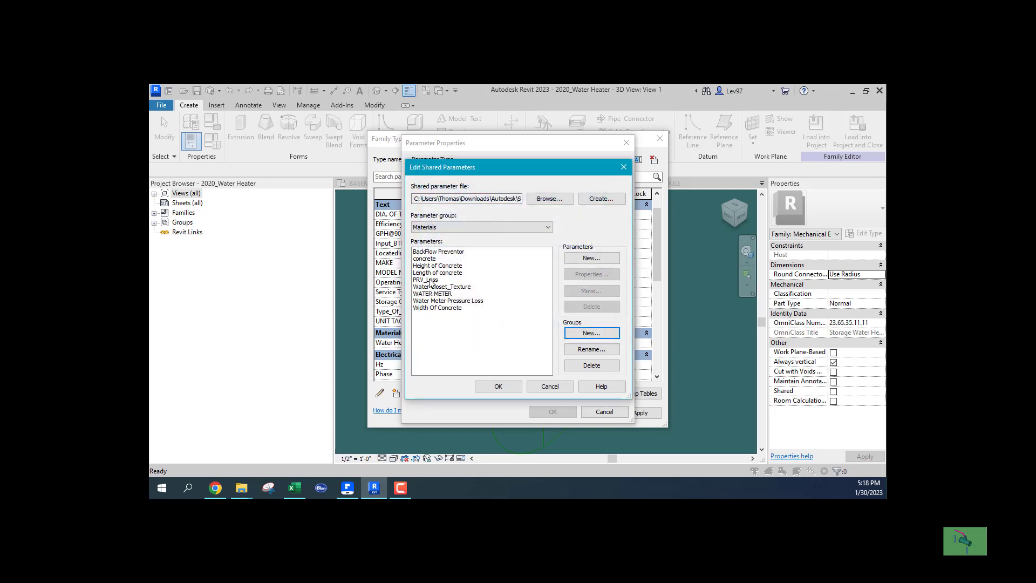
{"action": "left_click", "coordinate": [432, 280]}
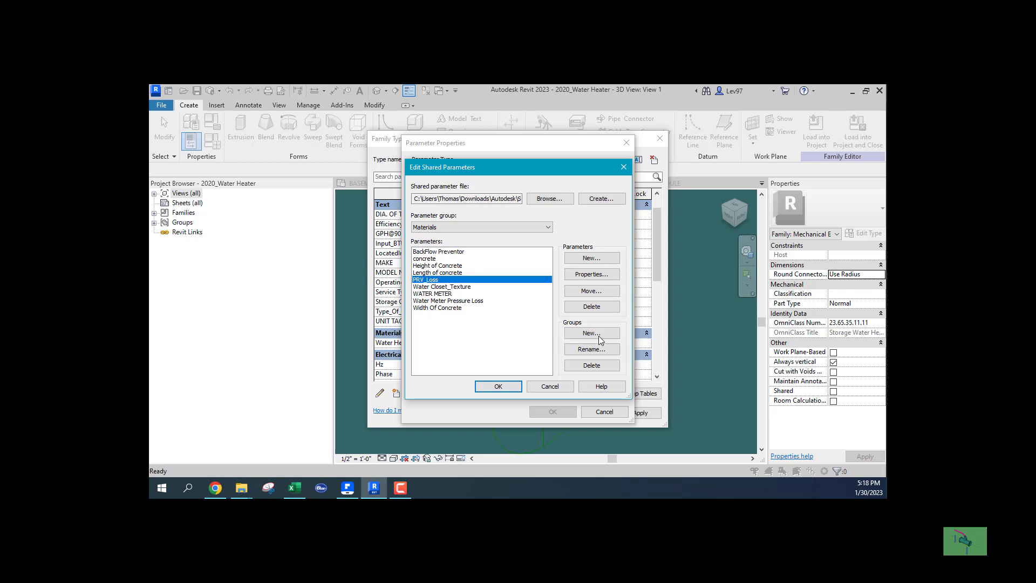
{"action": "left_click", "coordinate": [592, 308]}
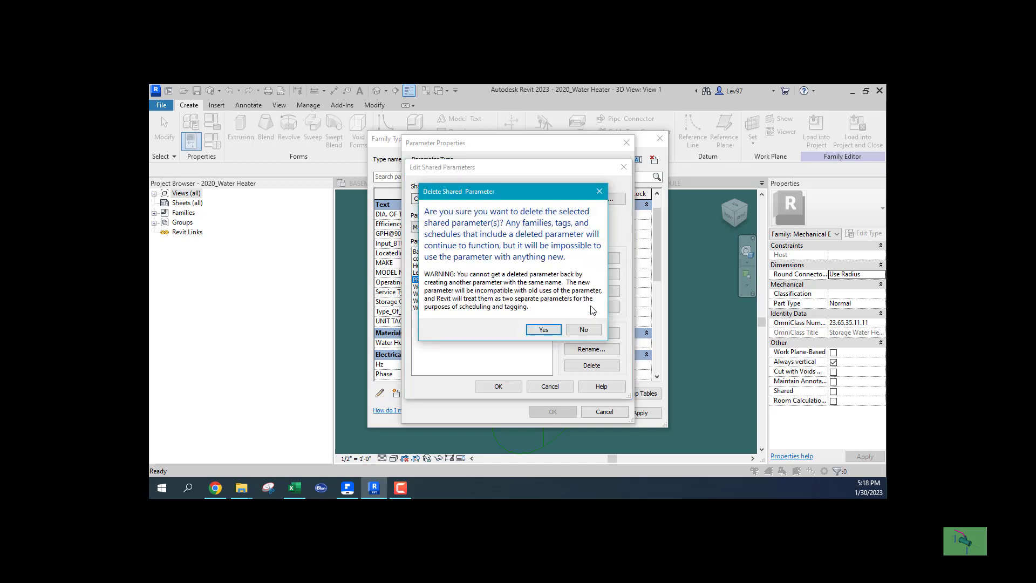
{"action": "left_click", "coordinate": [543, 330]}
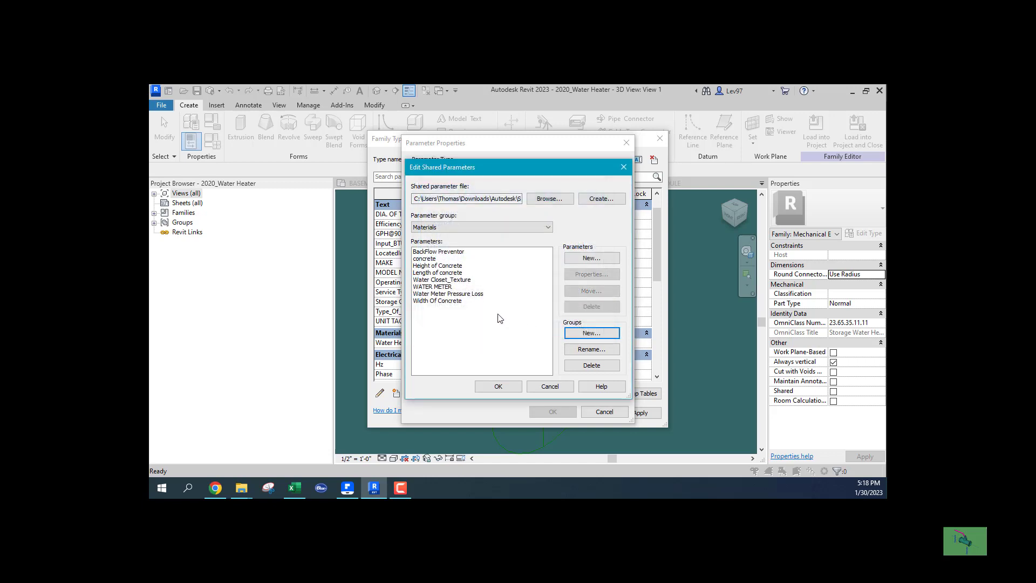
Move the BackFlow Preventor and WATER METER parameters from the Materials group to the EQUIPMENT group
{"action": "left_click", "coordinate": [440, 253]}
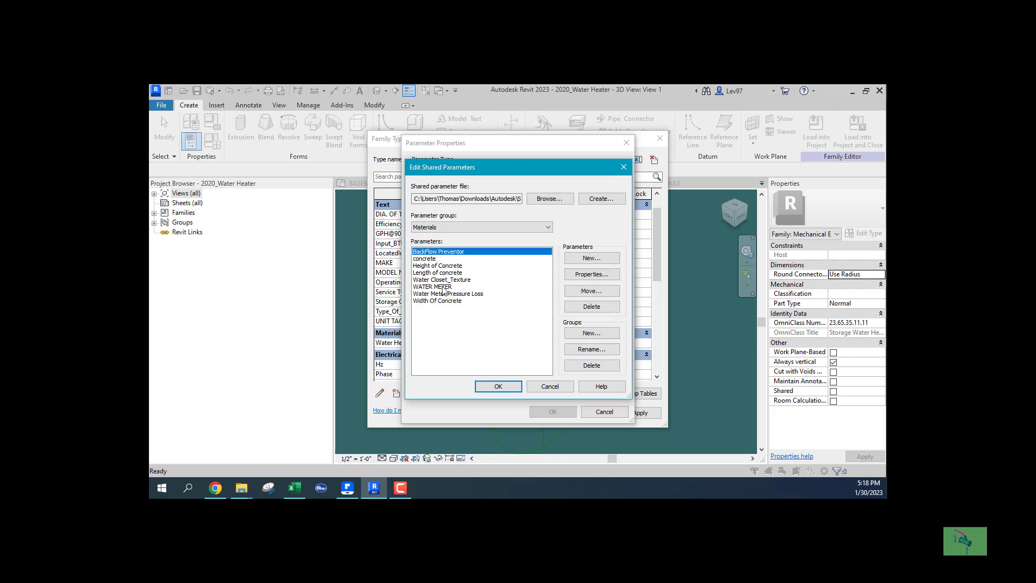
{"action": "left_click", "coordinate": [442, 287], "text": "ctrl"}
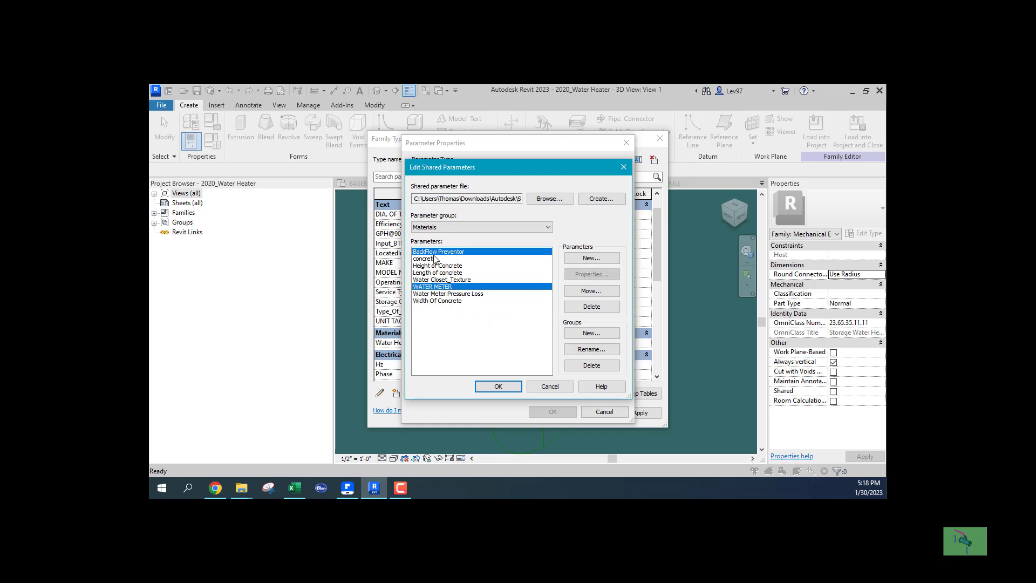
{"action": "left_click", "coordinate": [589, 292]}
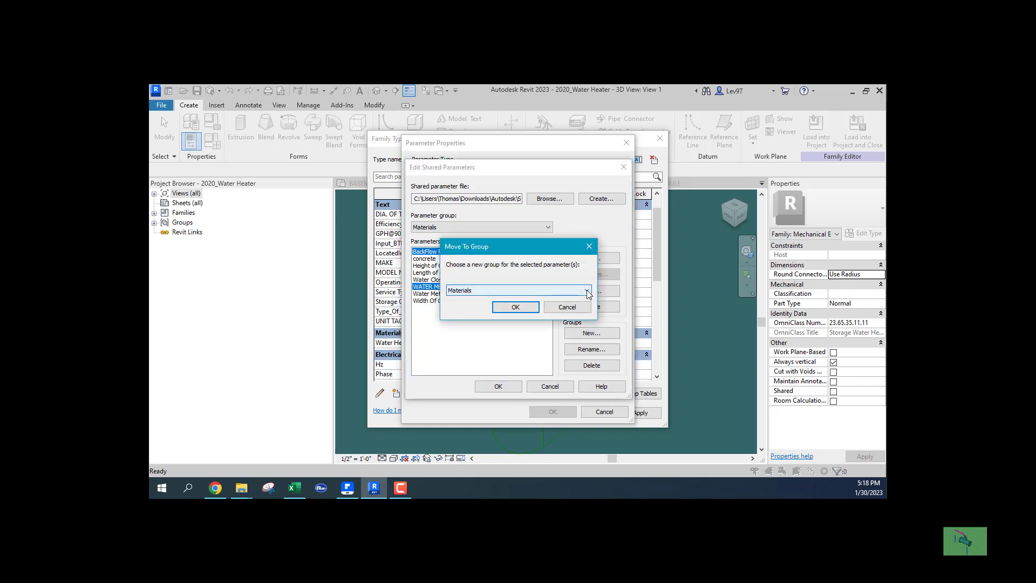
{"action": "left_click", "coordinate": [536, 291]}
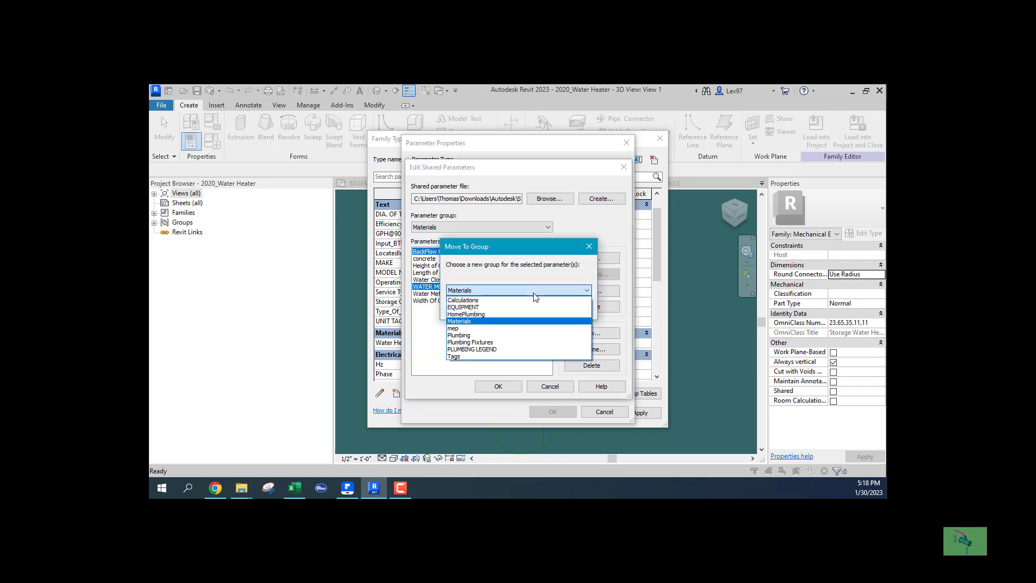
{"action": "left_click", "coordinate": [465, 308]}
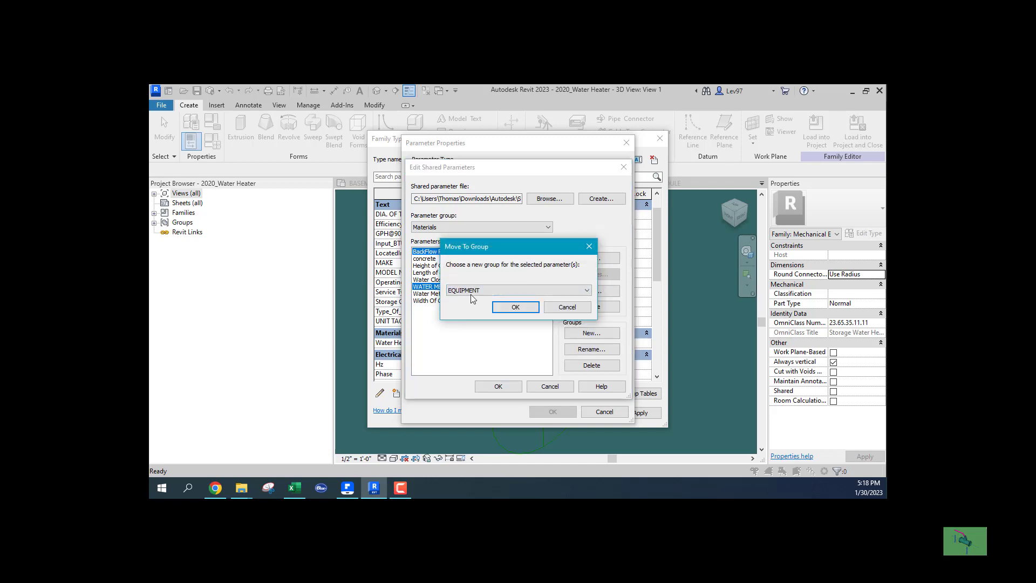
{"action": "left_click", "coordinate": [515, 307]}
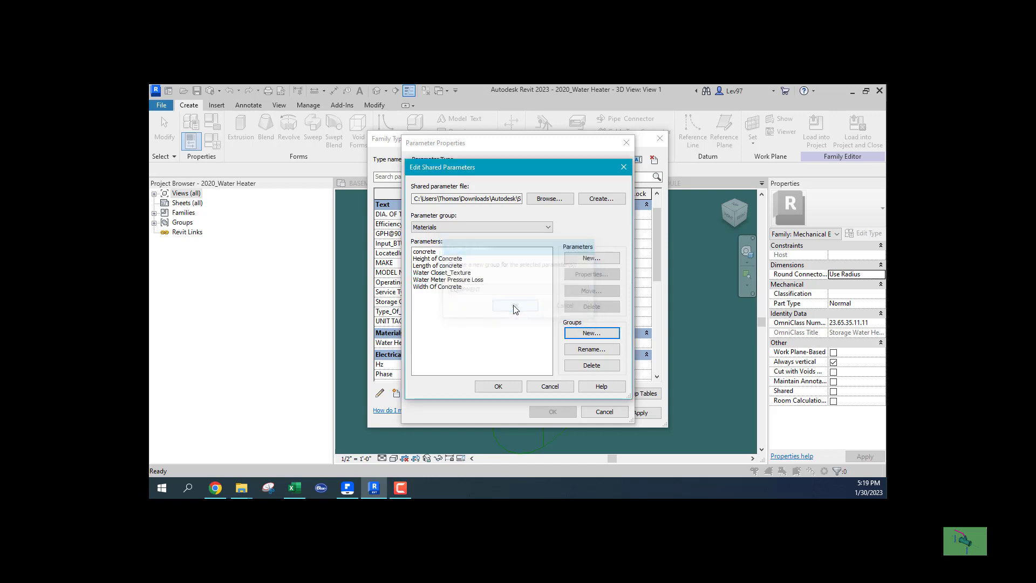
Check the contents of the EQUIPMENT group and accept the shared parameter file edits
{"action": "left_click", "coordinate": [475, 228]}
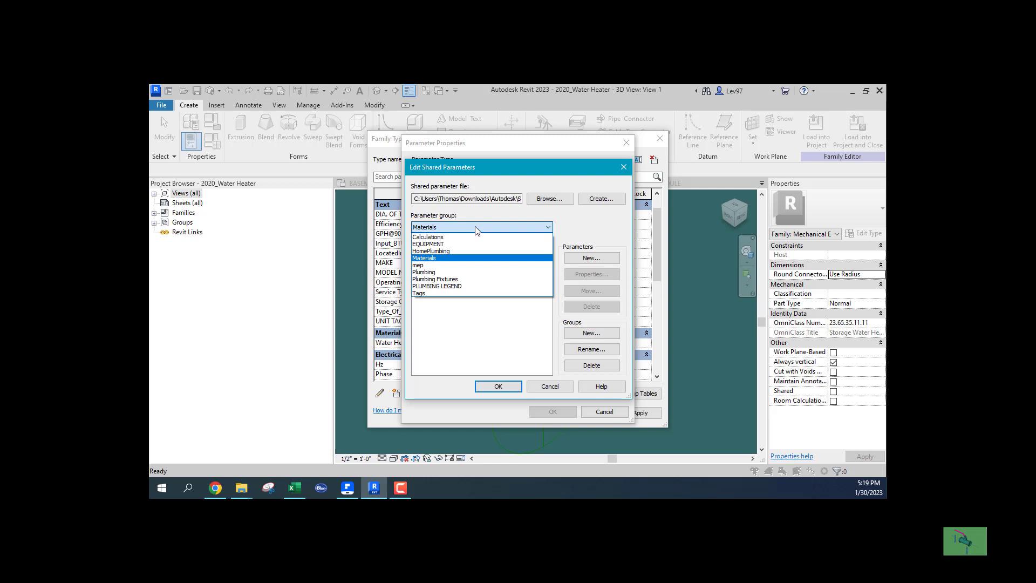
{"action": "left_click", "coordinate": [440, 244]}
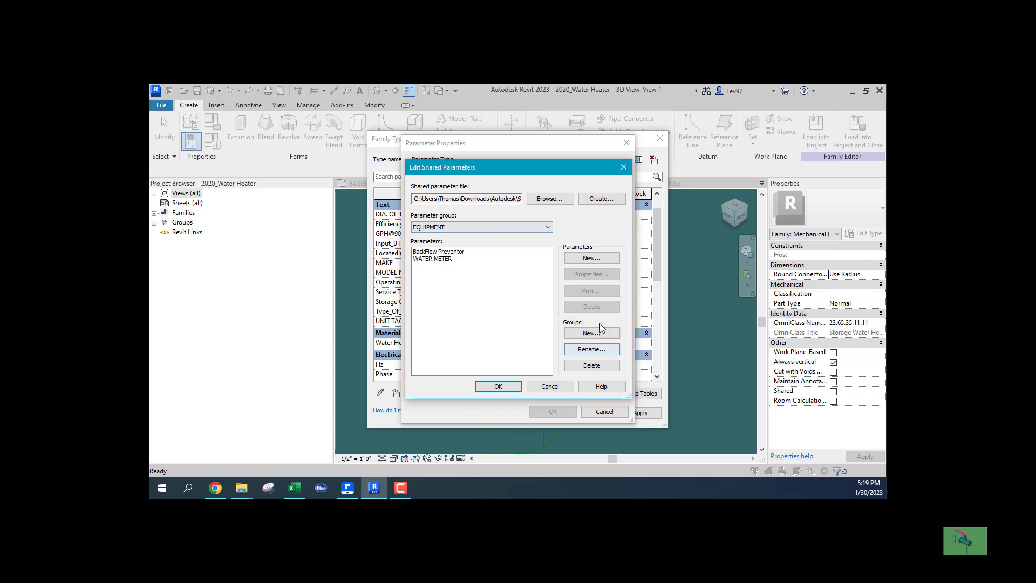
{"action": "left_click", "coordinate": [497, 386]}
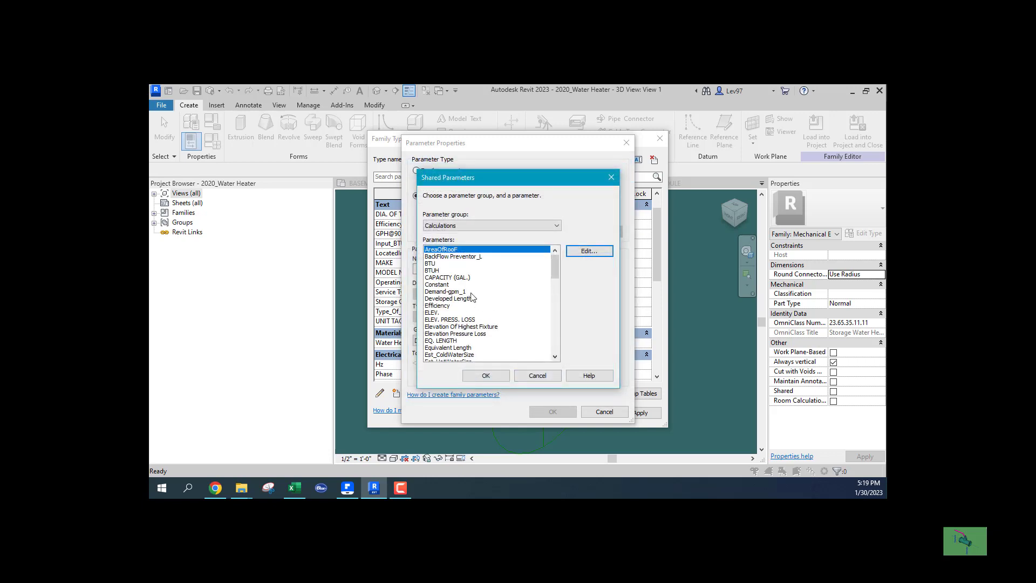
Display the Tags parameter group and look through its parameters, jumping to the ones beginning with T
{"action": "left_click", "coordinate": [479, 226]}
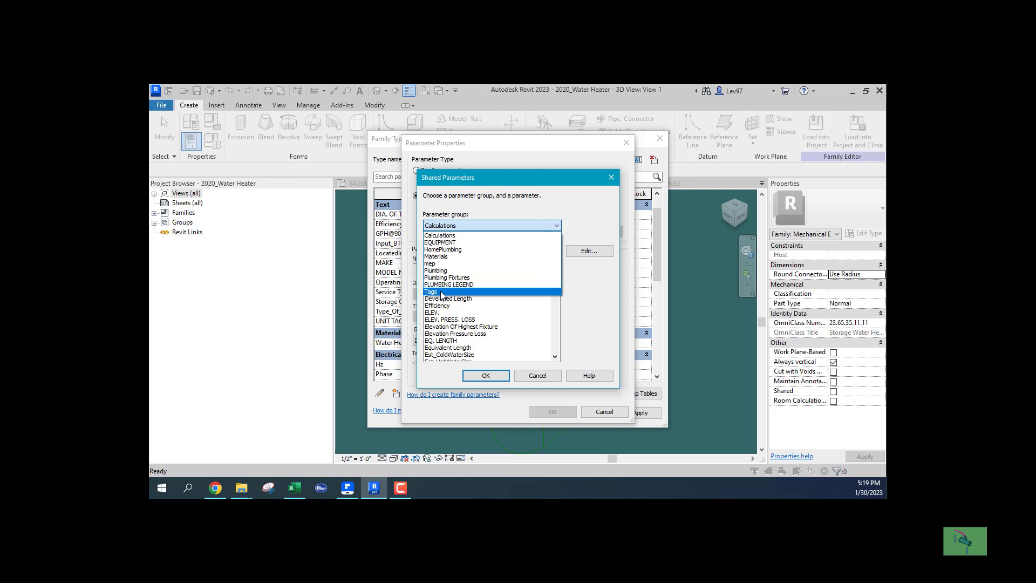
{"action": "left_click", "coordinate": [441, 292]}
{"action": "mouse_move", "coordinate": [555, 264]}
{"action": "left_mouse_down"}
{"action": "mouse_move", "coordinate": [556, 323]}
{"action": "mouse_move", "coordinate": [552, 280]}
{"action": "left_mouse_up"}
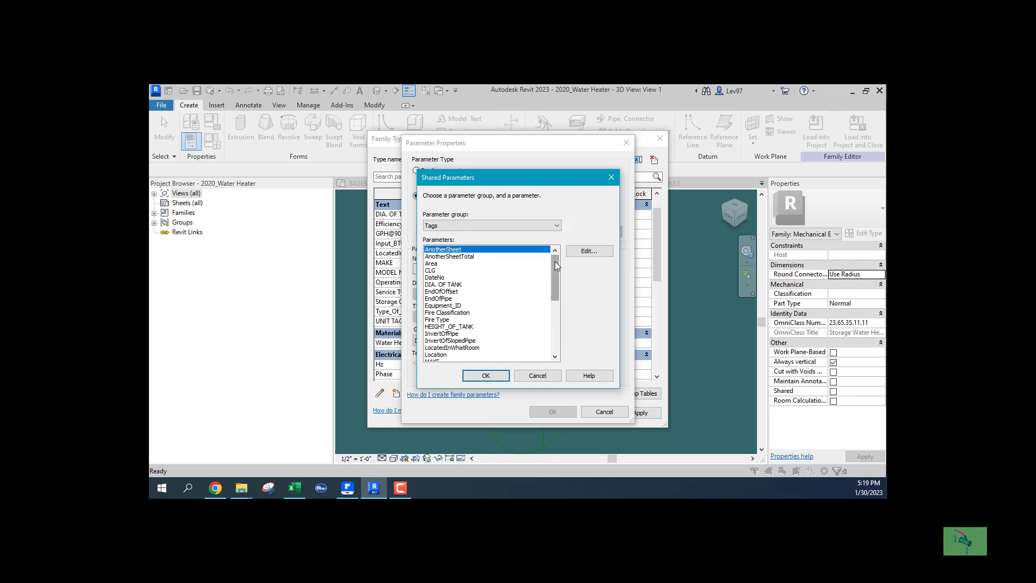
{"action": "mouse_move", "coordinate": [555, 261]}
{"action": "left_mouse_down"}
{"action": "mouse_move", "coordinate": [556, 317]}
{"action": "mouse_move", "coordinate": [555, 264]}
{"action": "left_mouse_up"}
{"action": "left_click", "coordinate": [443, 257]}
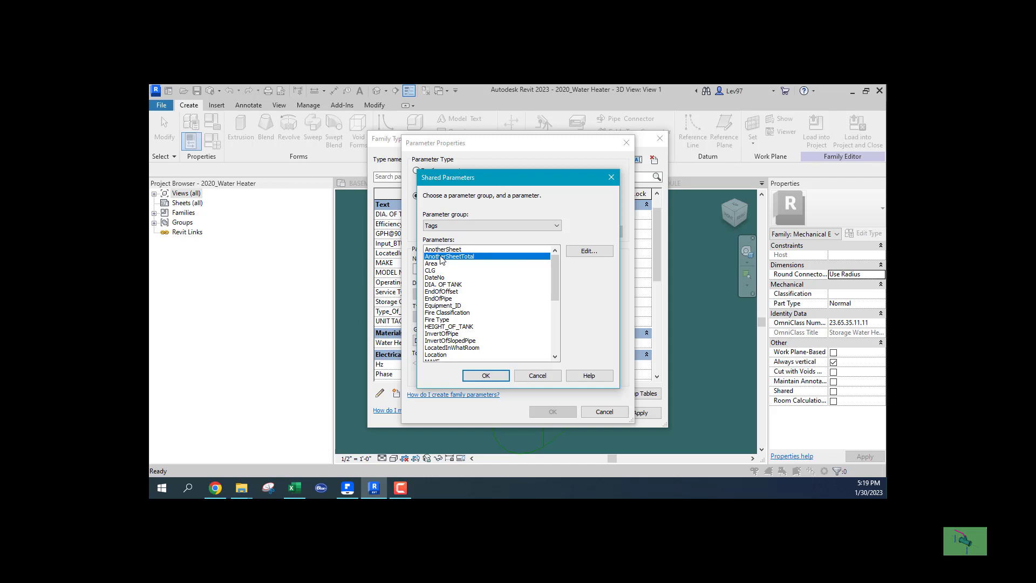
{"action": "left_click", "coordinate": [455, 250]}
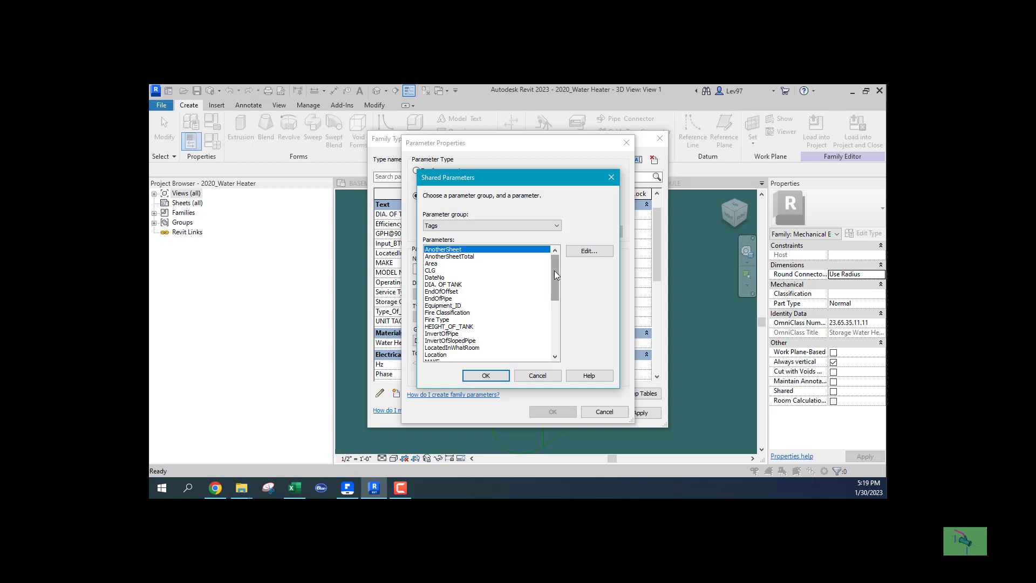
{"action": "left_click_drag", "start_coordinate": [555, 275], "coordinate": [556, 325]}
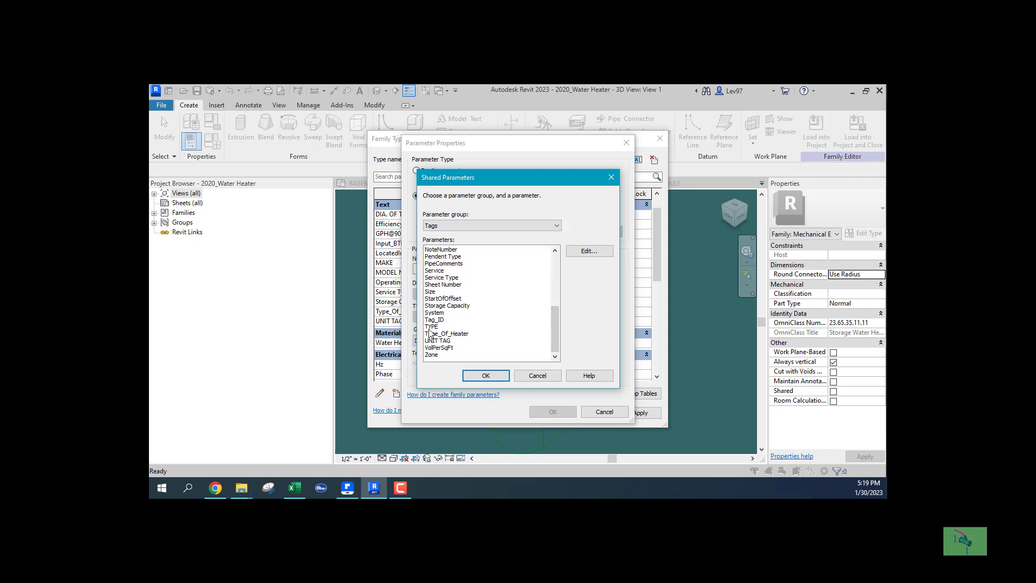
{"action": "left_click_drag", "start_coordinate": [553, 326], "coordinate": [554, 274]}
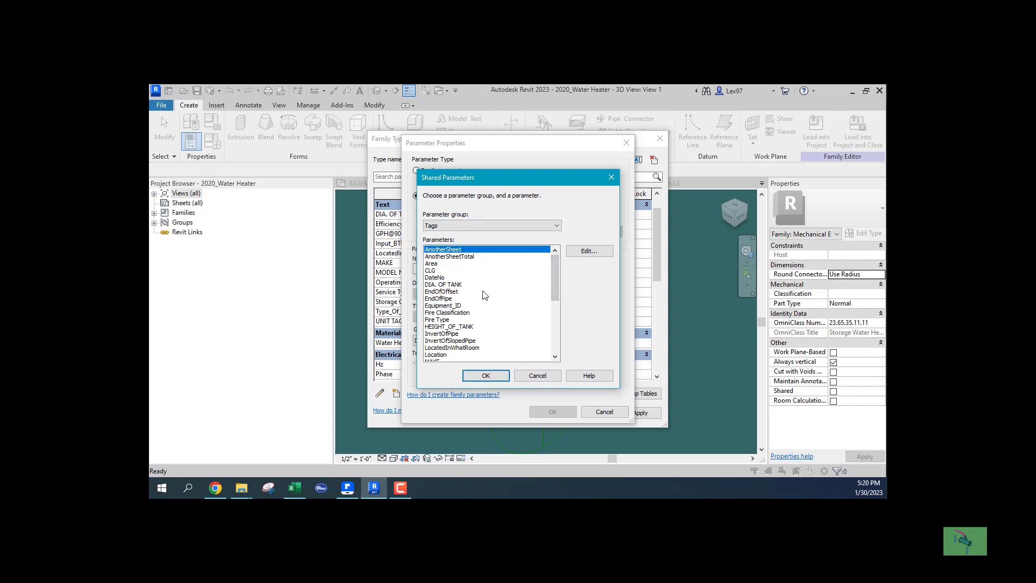
{"action": "left_click", "coordinate": [436, 264]}
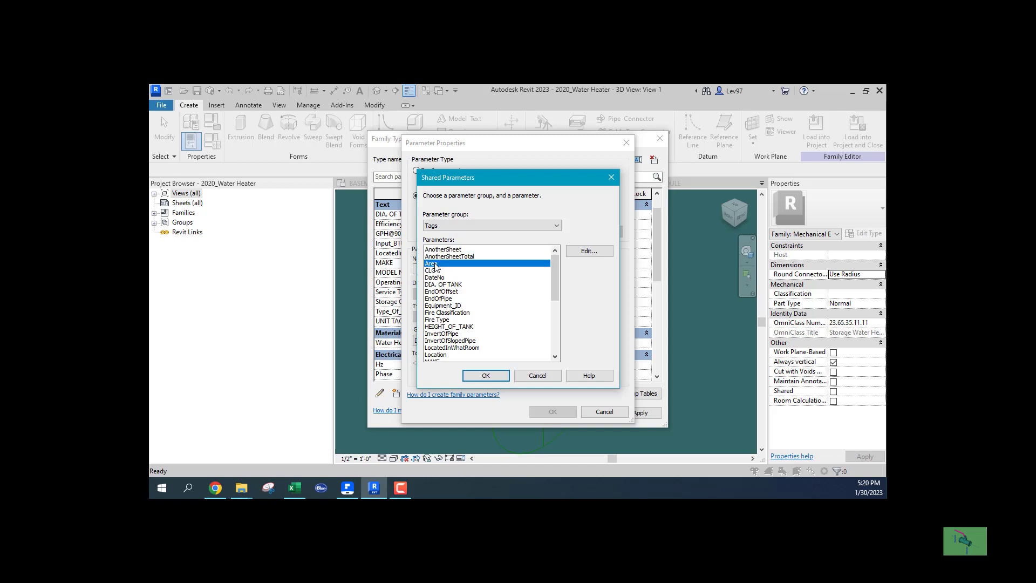
{"action": "key", "text": "t"}
{"action": "left_click_drag", "start_coordinate": [554, 300], "coordinate": [556, 323]}
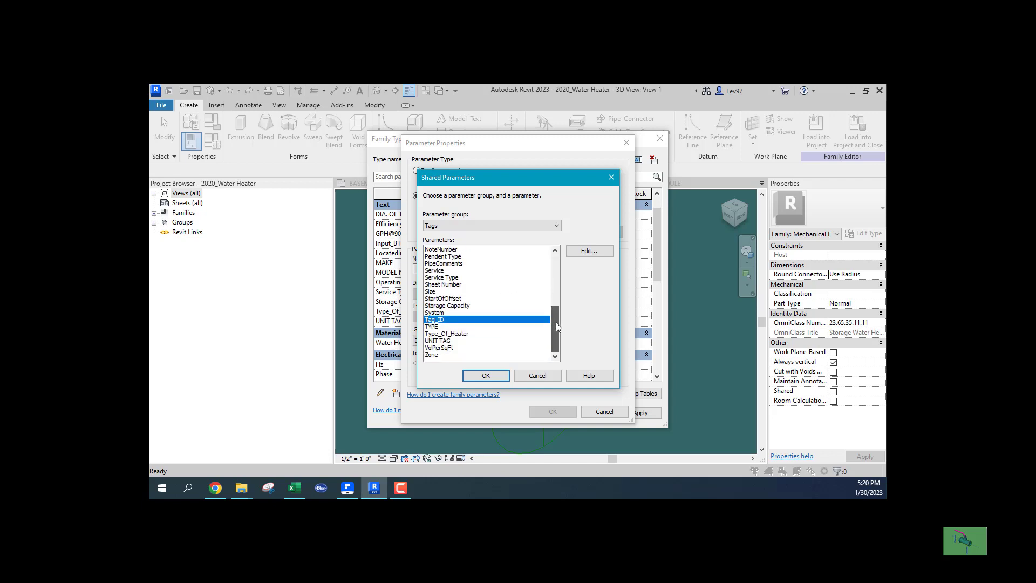
Look through the Tags group's shared parameters from AnotherSheet to Zone, including UNIT TAG, and leave the list without choosing one
{"action": "left_click", "coordinate": [438, 341]}
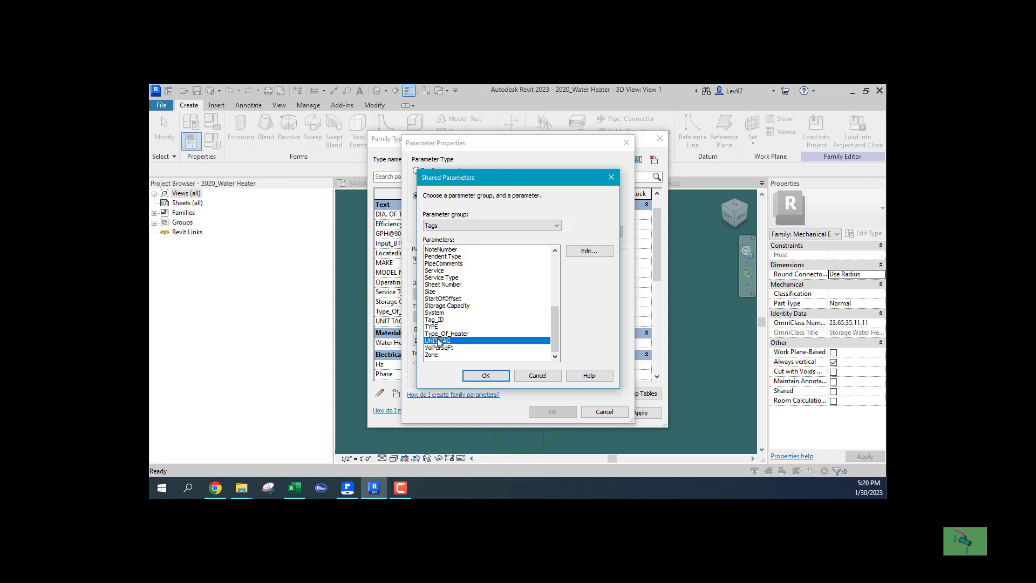
{"action": "key", "text": "a"}
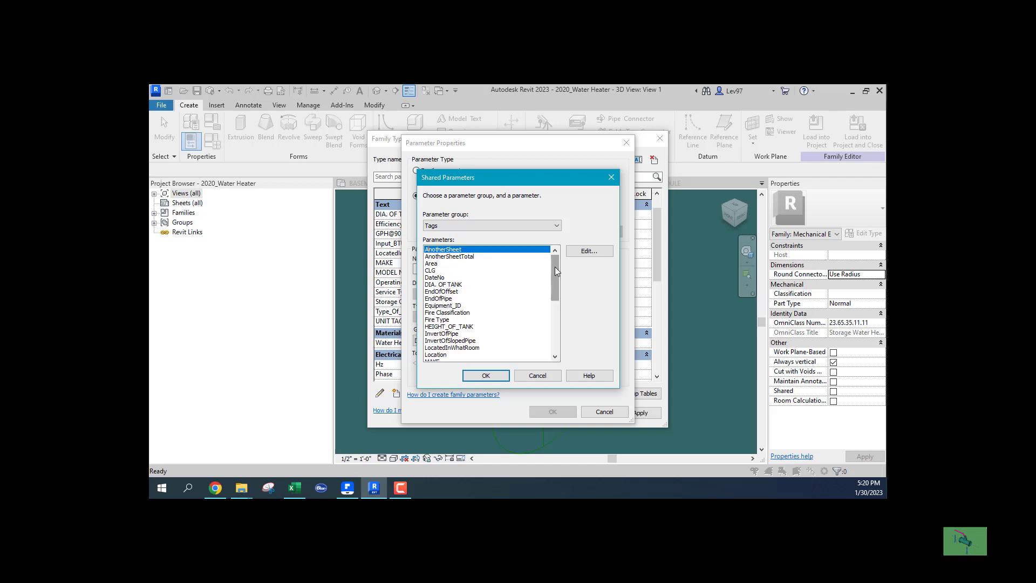
{"action": "left_click_drag", "start_coordinate": [555, 267], "coordinate": [554, 328]}
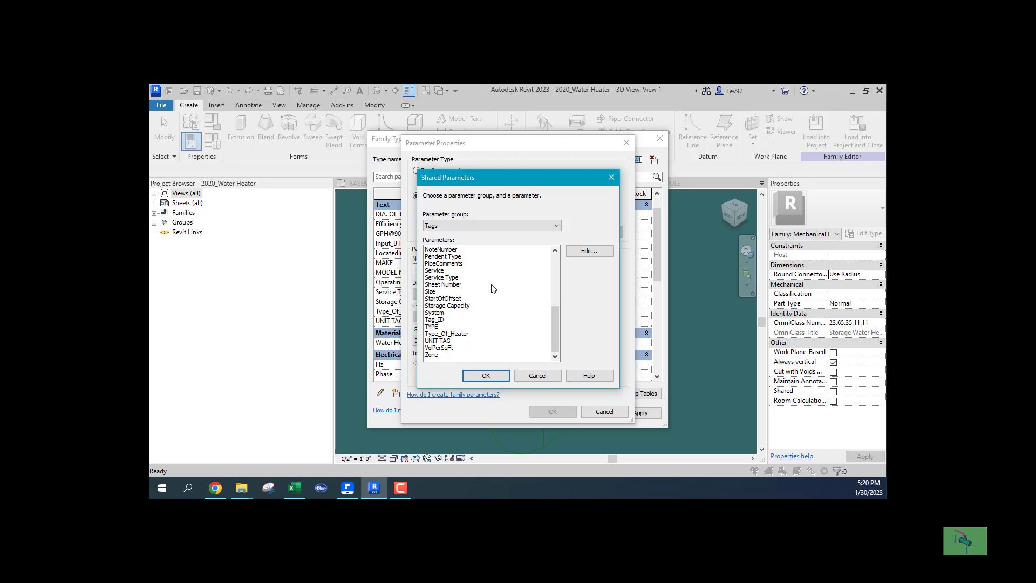
{"action": "left_click", "coordinate": [431, 356]}
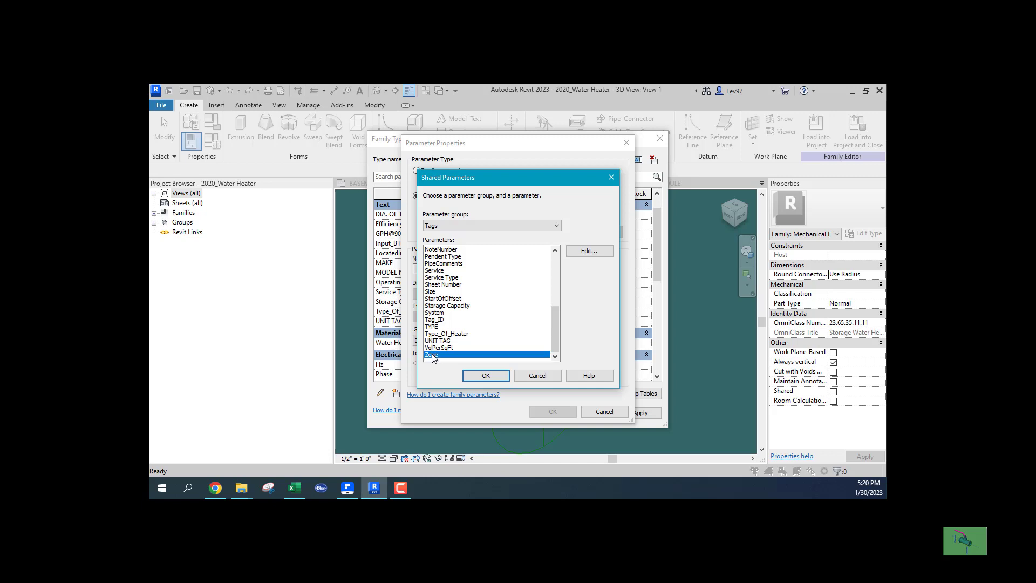
{"action": "key", "text": "Home"}
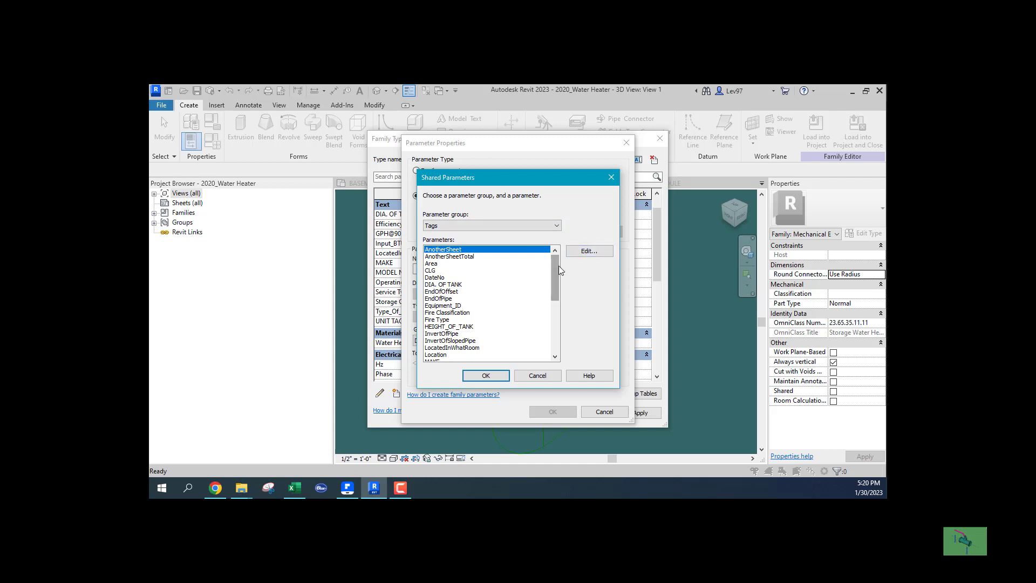
{"action": "left_click_drag", "start_coordinate": [556, 263], "coordinate": [556, 324]}
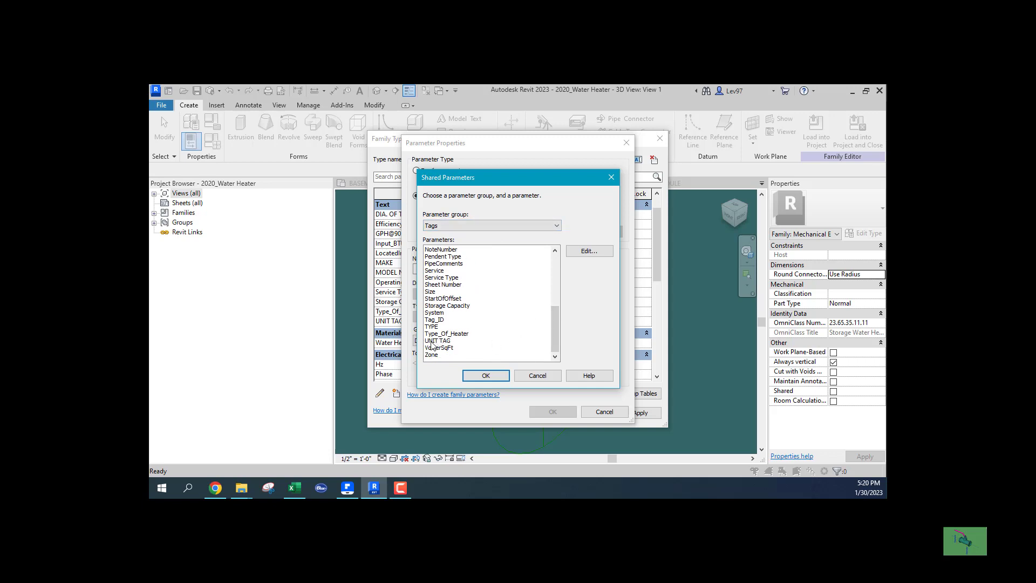
{"action": "left_click", "coordinate": [539, 376]}
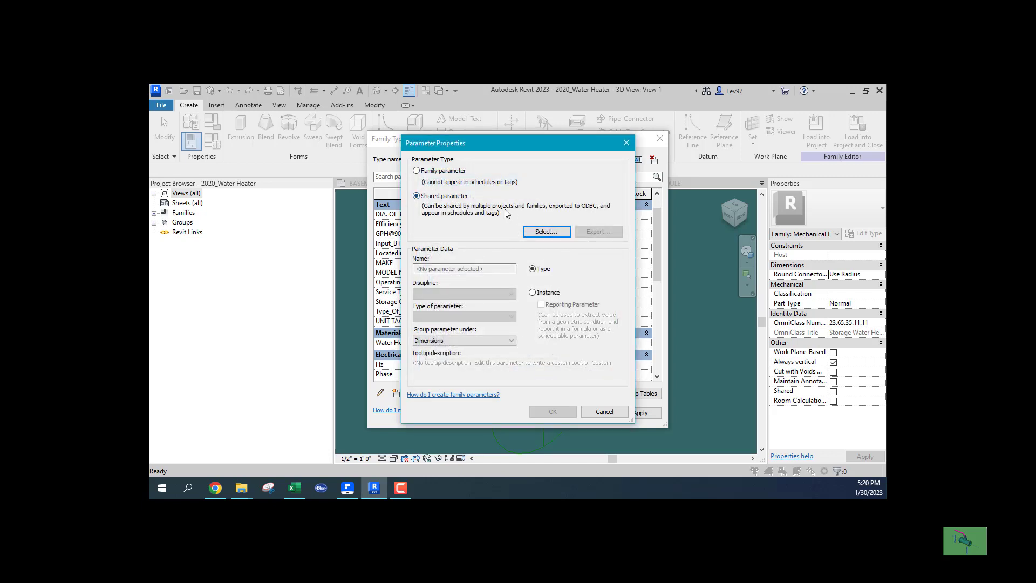
Reopen the shared parameter selection, display the Tags group and examine the entries around UNIT TAG
{"action": "left_click", "coordinate": [546, 232]}
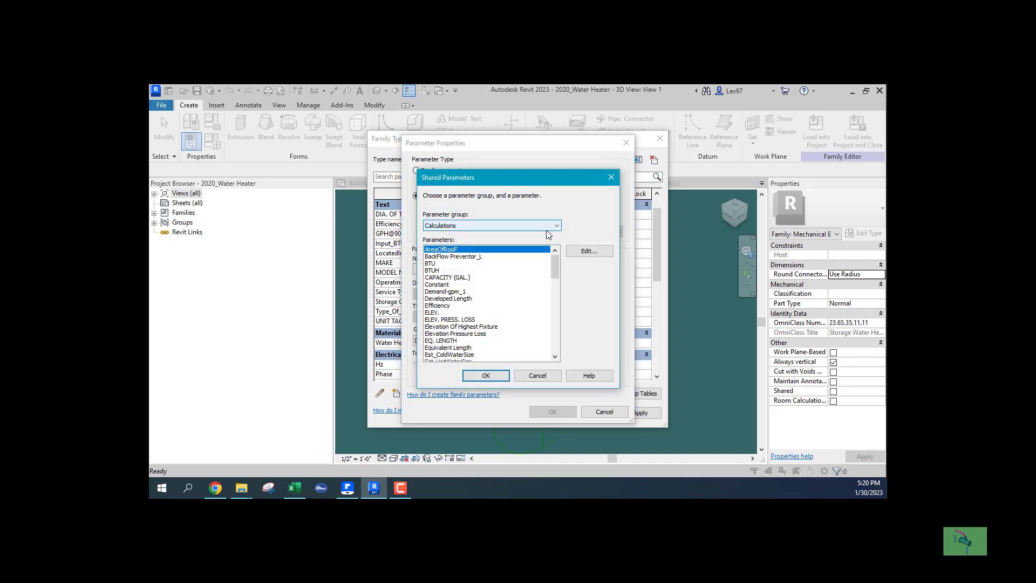
{"action": "left_click", "coordinate": [481, 225]}
{"action": "left_click", "coordinate": [437, 292]}
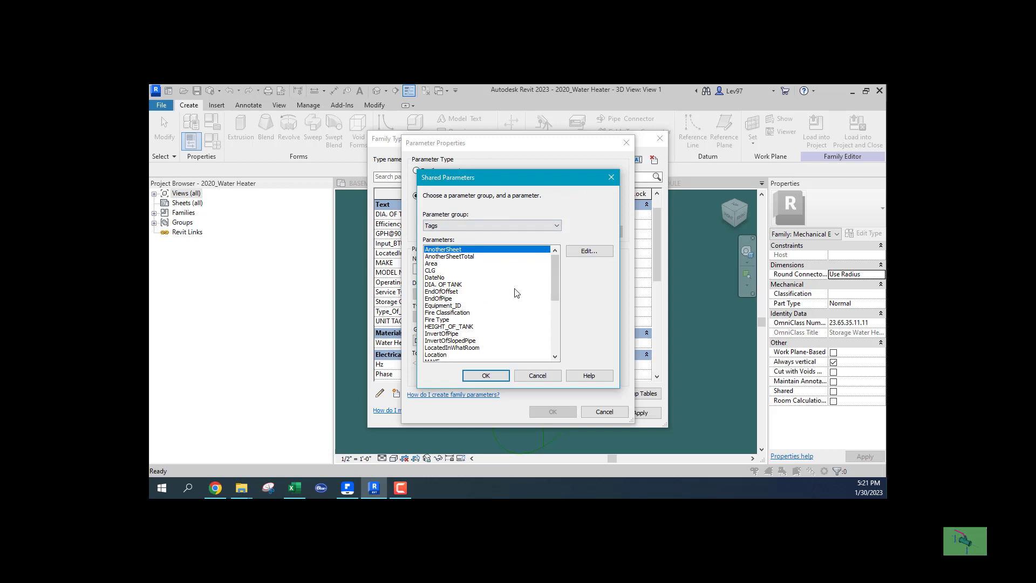
{"action": "left_click", "coordinate": [440, 292]}
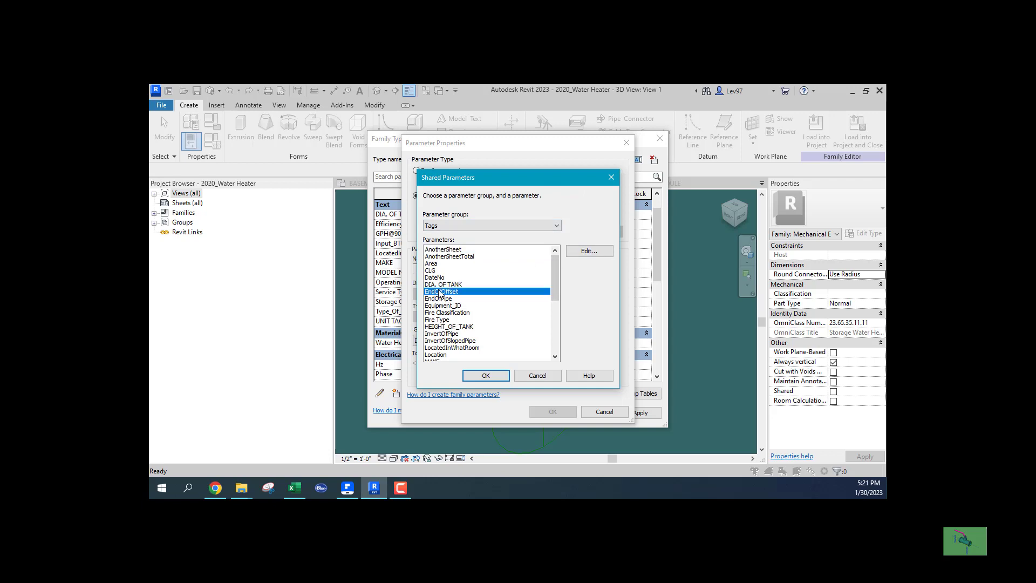
{"action": "key", "text": "u"}
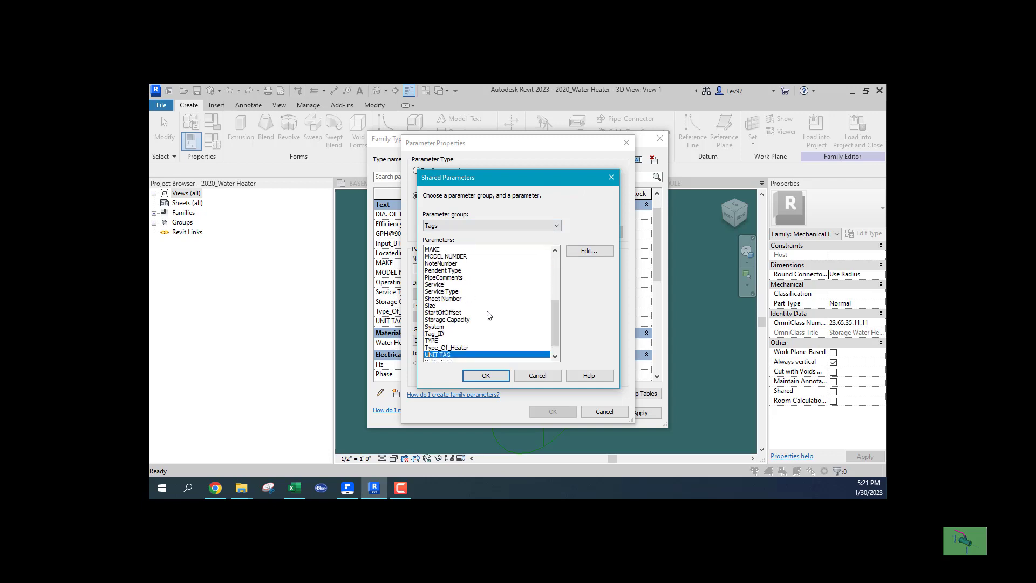
{"action": "scroll", "coordinate": [487, 316], "scroll_direction": "down", "scroll_amount": 1}
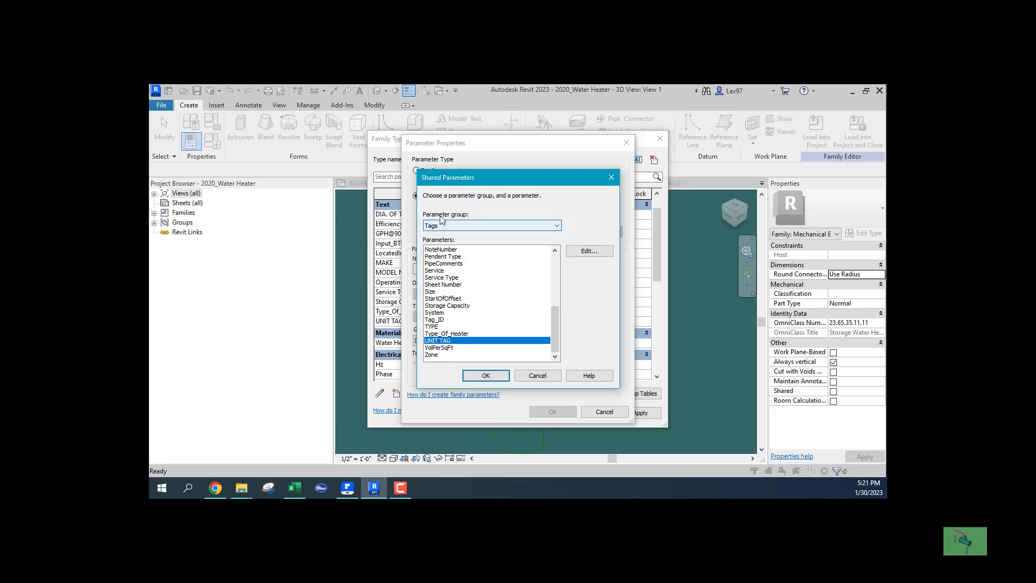
Begin a new shared parameter named EQ.NO. in the Tags group of the shared parameter file
{"action": "left_click", "coordinate": [589, 252]}
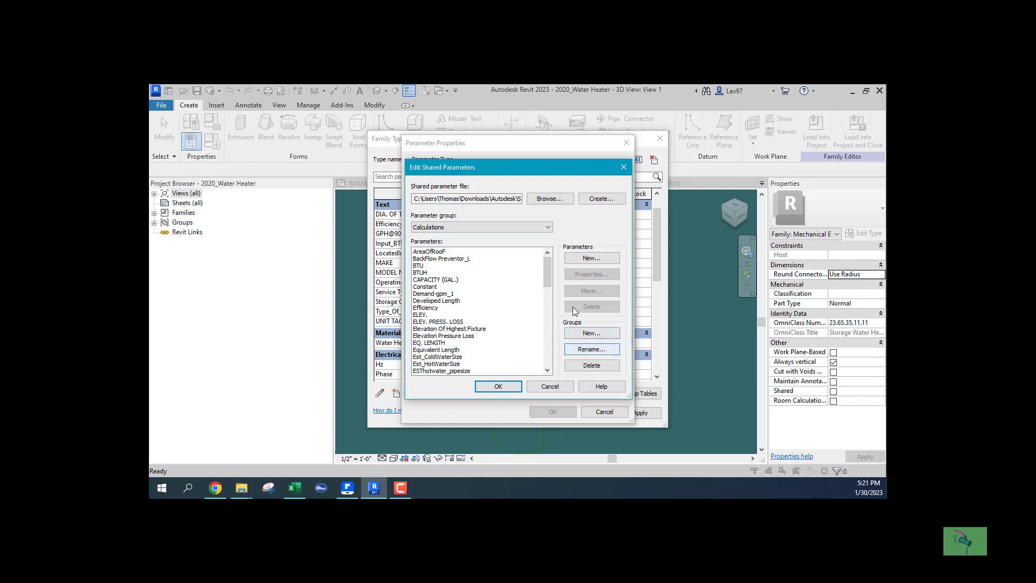
{"action": "left_click", "coordinate": [454, 228]}
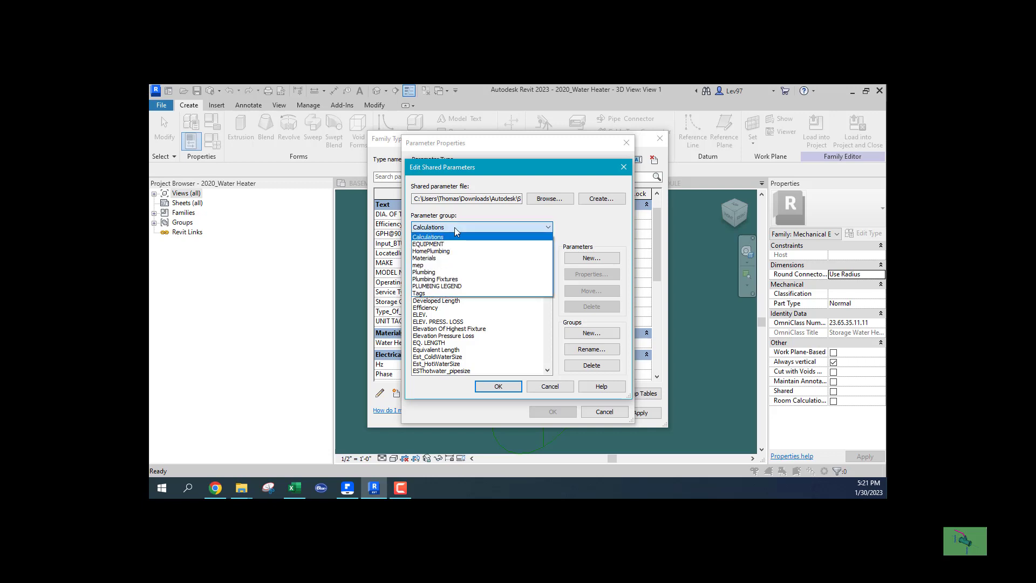
{"action": "left_click", "coordinate": [425, 293]}
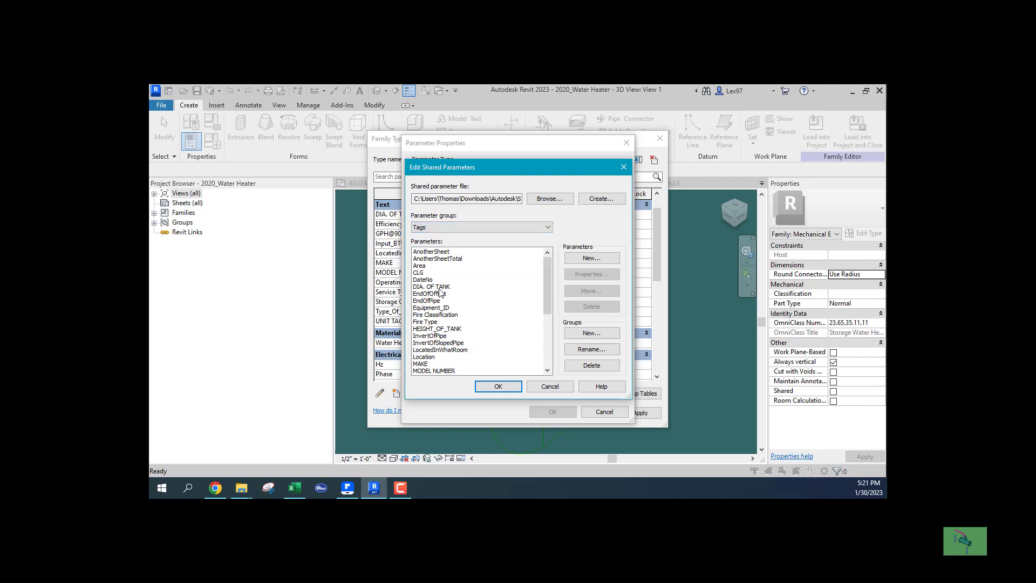
{"action": "left_click", "coordinate": [589, 259]}
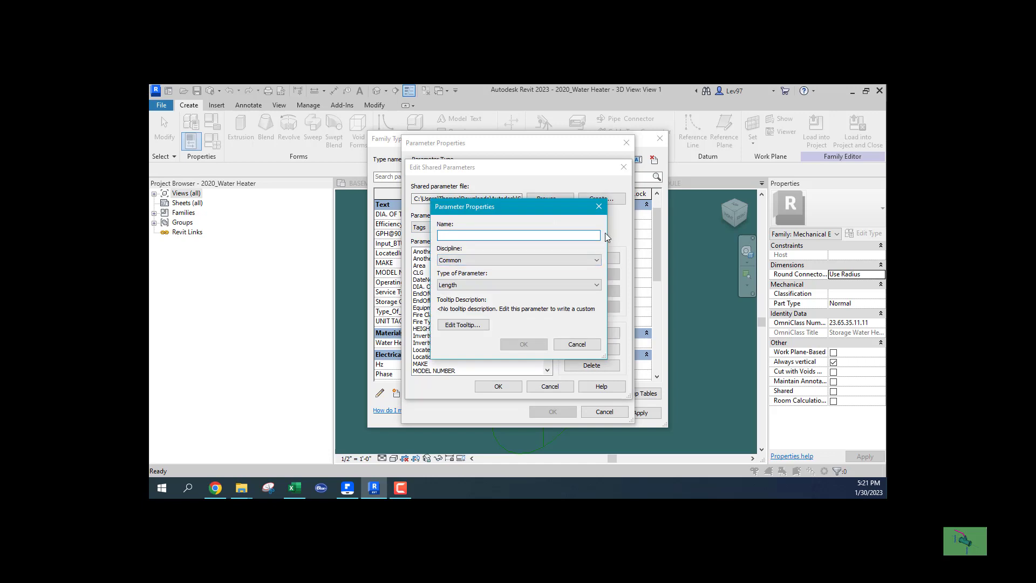
{"action": "type", "text": "EQ."}
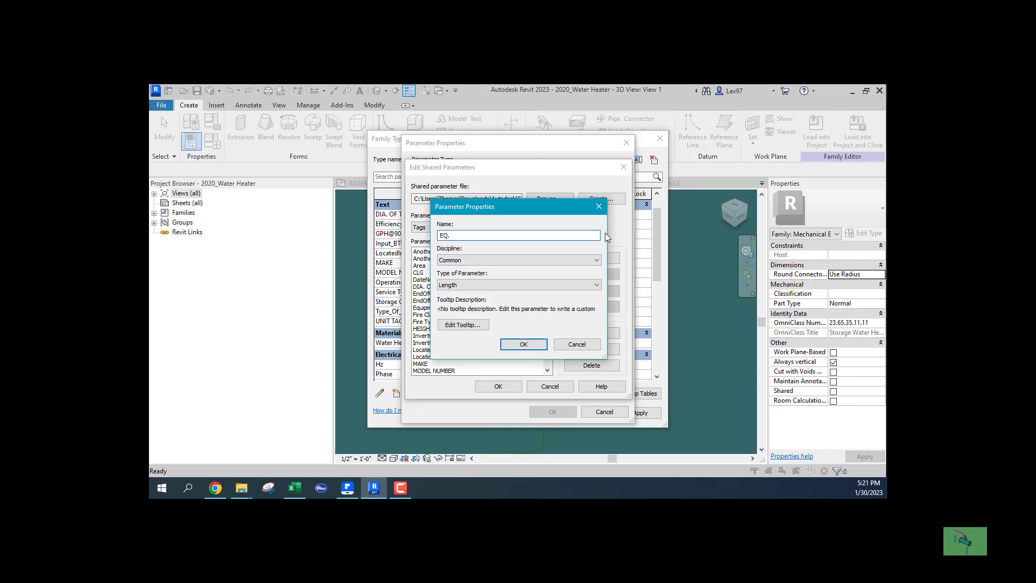
{"action": "type", "text": "NO."}
Set the EQ.NO. parameter's type to Text, create it and accept the shared parameter file edits
{"action": "left_click", "coordinate": [459, 282]}
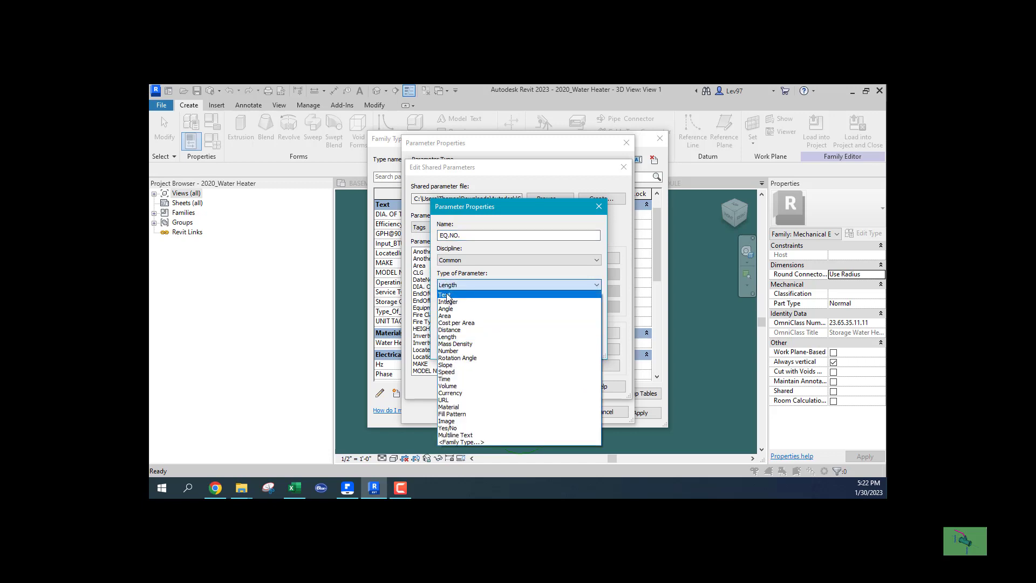
{"action": "left_click", "coordinate": [472, 293]}
{"action": "left_click", "coordinate": [473, 285]}
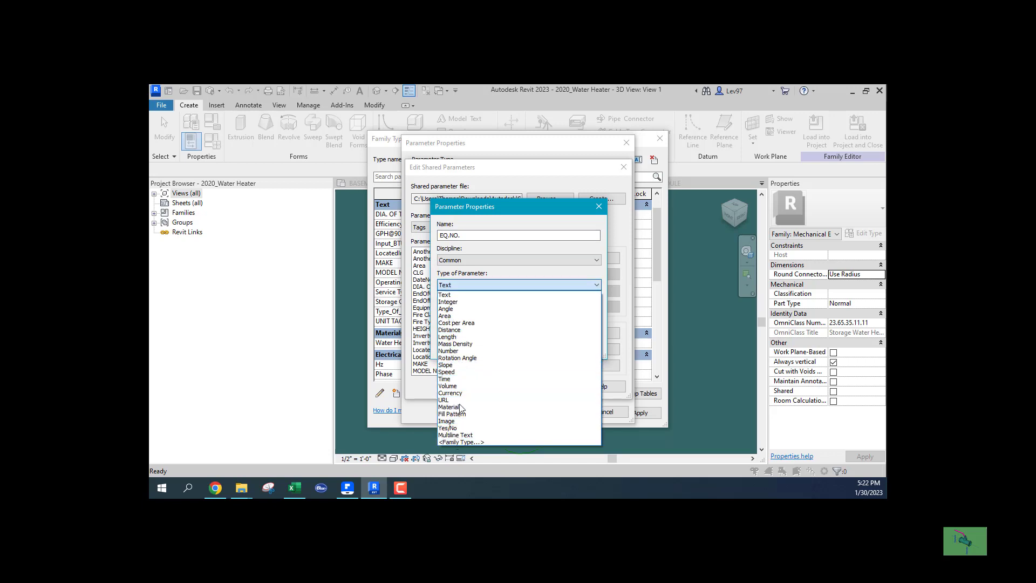
{"action": "left_click", "coordinate": [462, 284]}
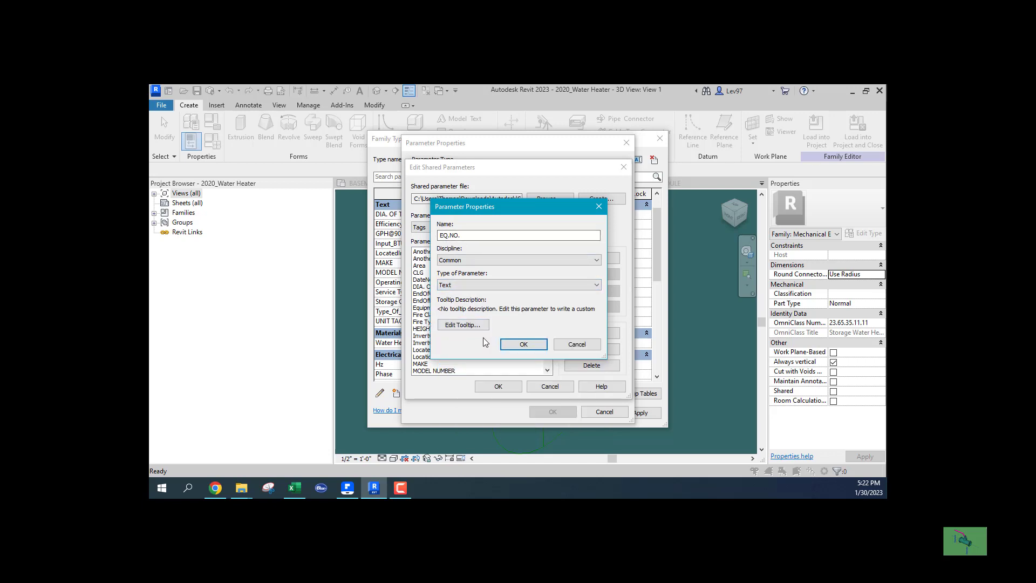
{"action": "left_click", "coordinate": [523, 345]}
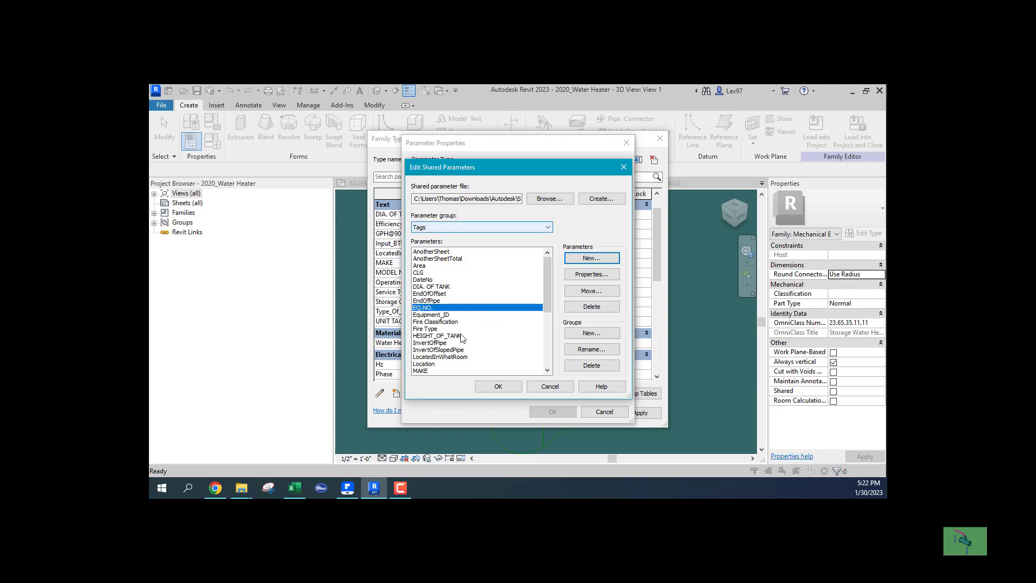
{"action": "left_click", "coordinate": [498, 388]}
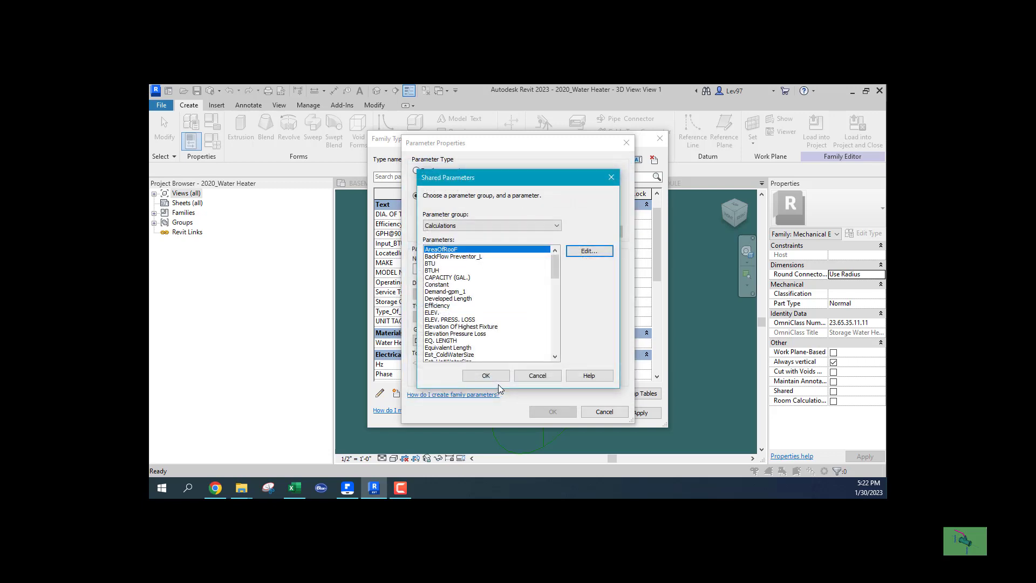
Choose EQ.NO. from the Tags group as the shared parameter for the water heater family
{"action": "left_click", "coordinate": [468, 225]}
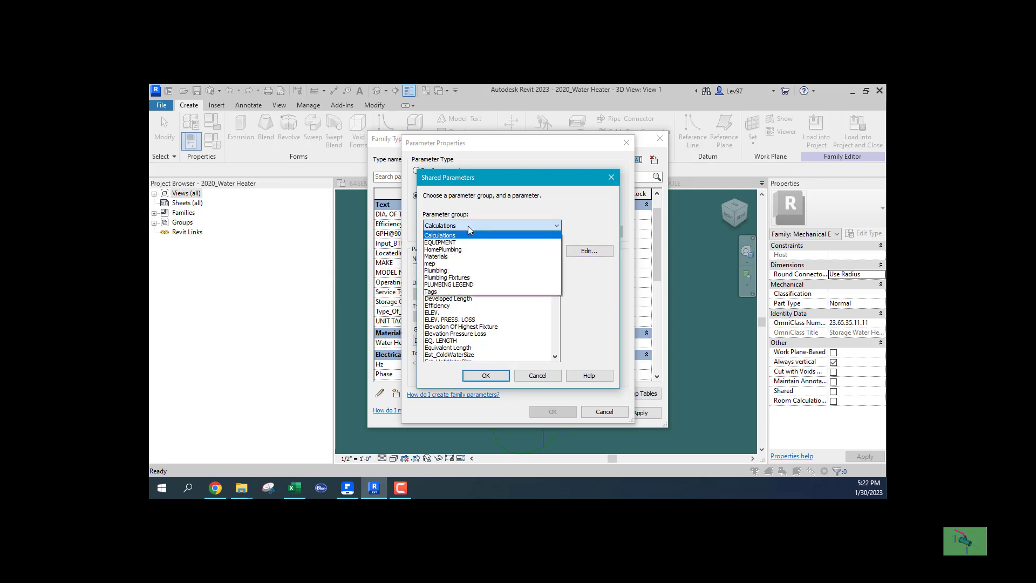
{"action": "left_click", "coordinate": [448, 292]}
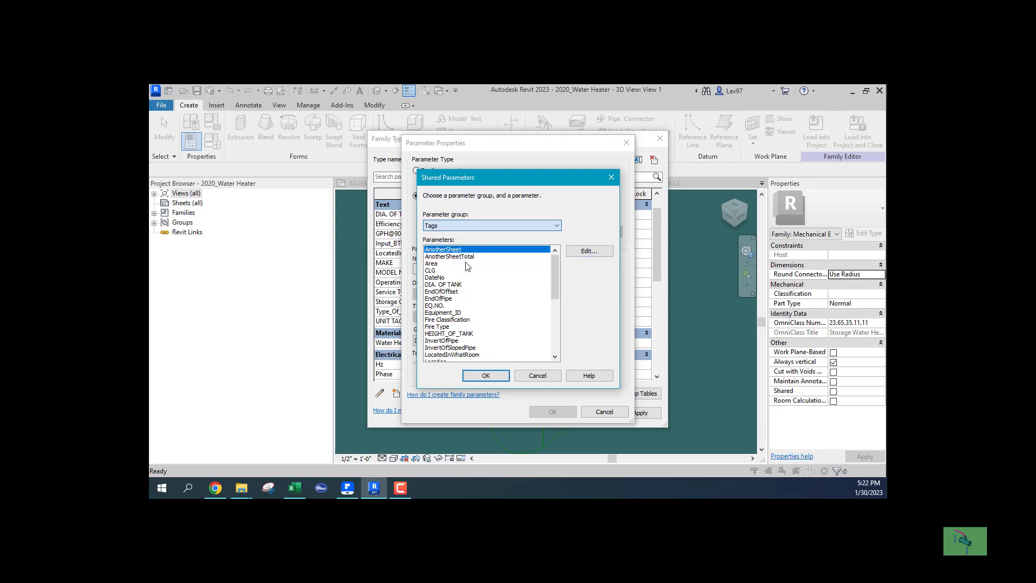
{"action": "left_click", "coordinate": [443, 285]}
{"action": "left_click", "coordinate": [444, 289]}
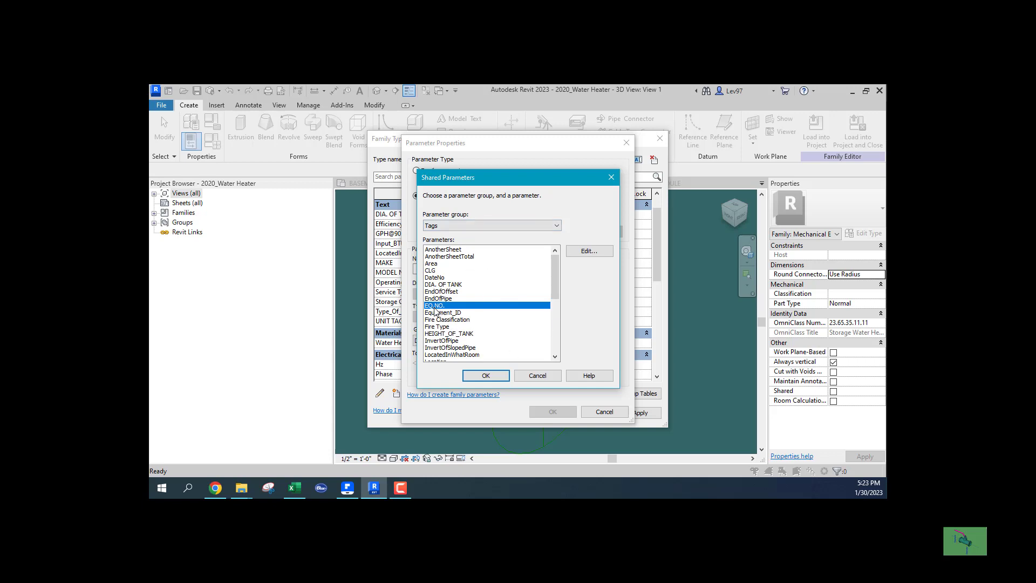
{"action": "left_click", "coordinate": [486, 376]}
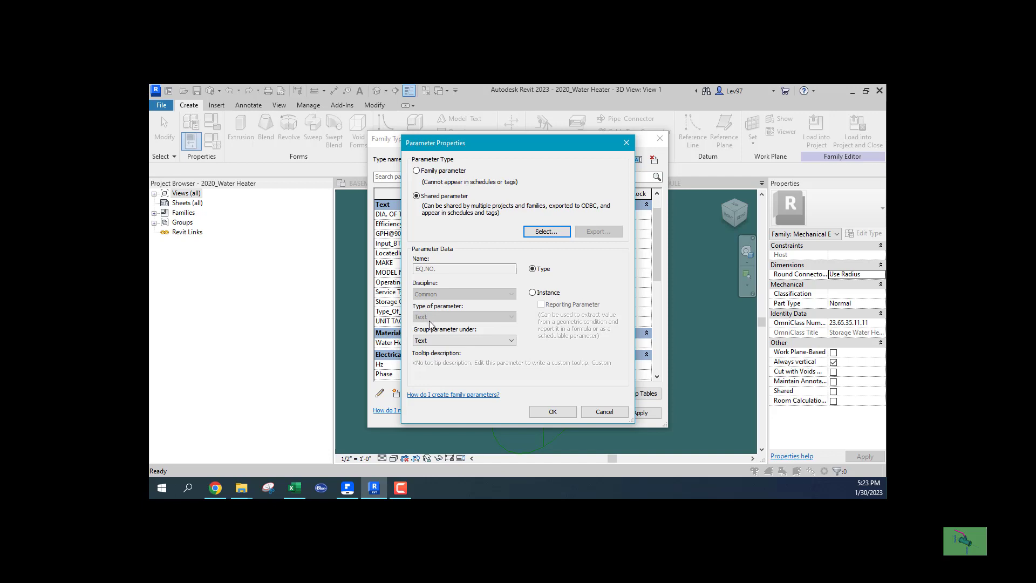
Keep EQ.NO. as a type parameter grouped under Text and add it to the family
{"action": "left_click", "coordinate": [434, 341]}
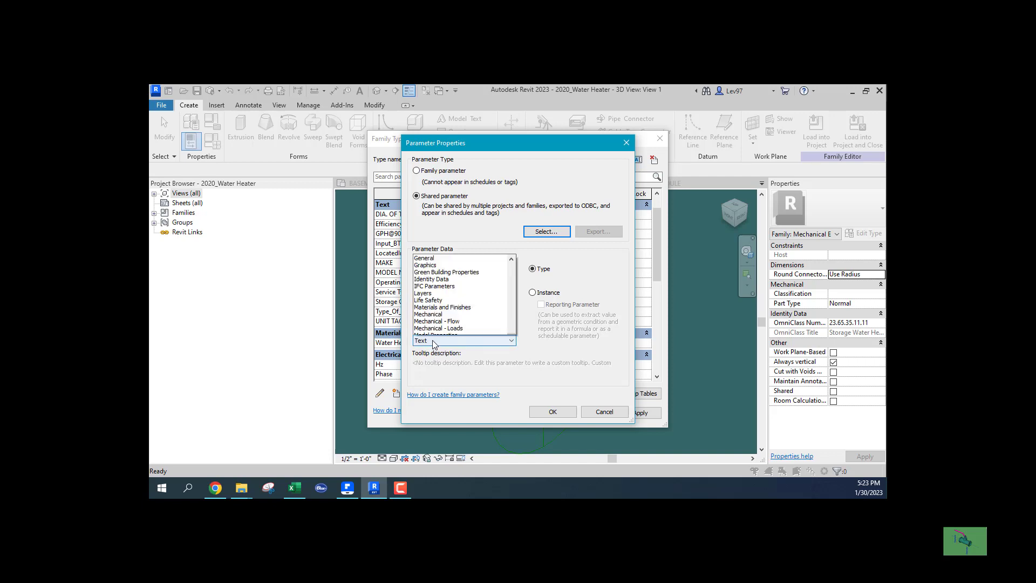
{"action": "left_click", "coordinate": [430, 317]}
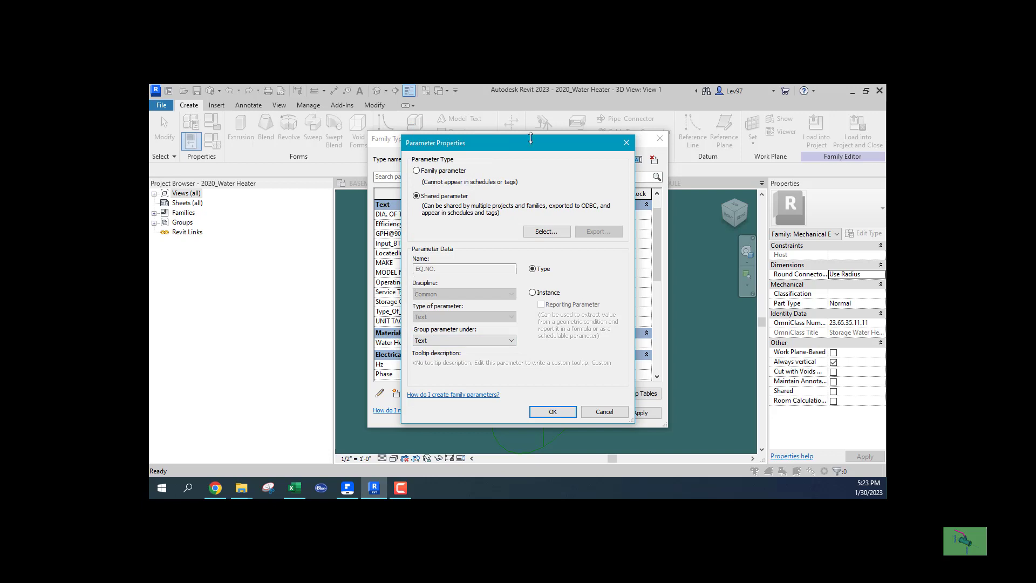
{"action": "left_click_drag", "start_coordinate": [536, 150], "coordinate": [695, 135]}
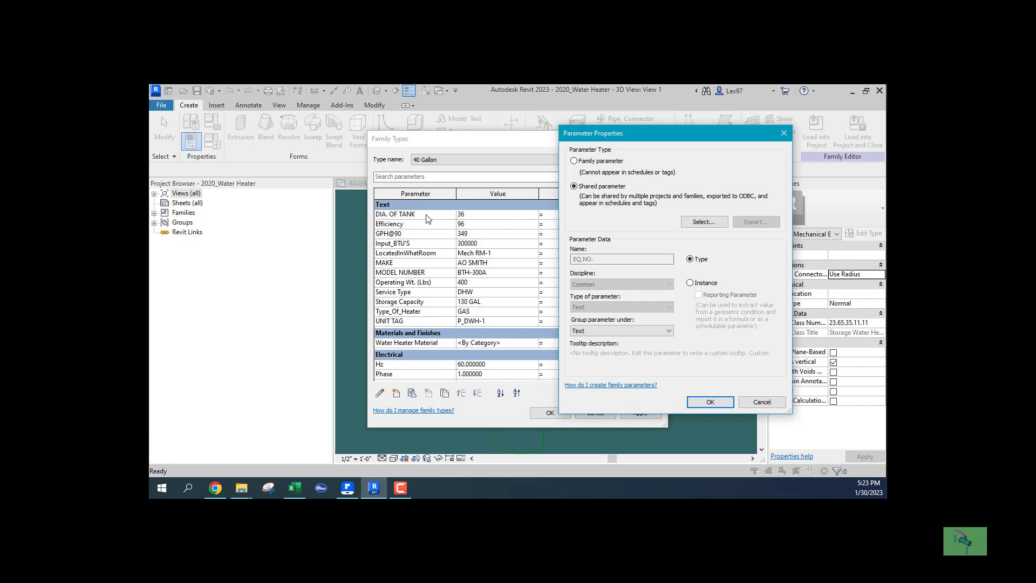
{"action": "left_click", "coordinate": [714, 404]}
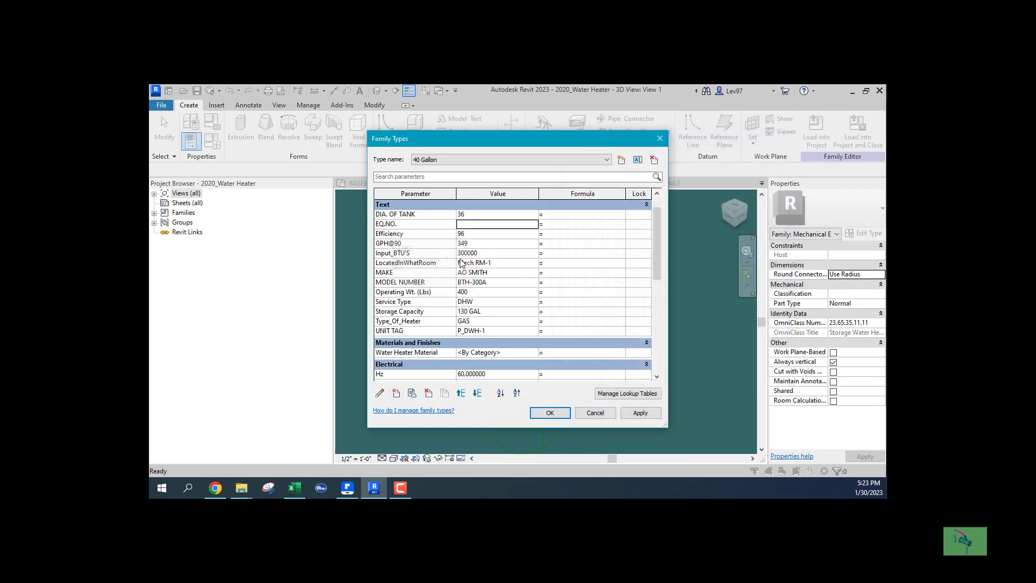
Set EQ.NO. to WH-1 for the 40 Gallon type, accept the change and recheck the family's type parameters
{"action": "left_click", "coordinate": [505, 311]}
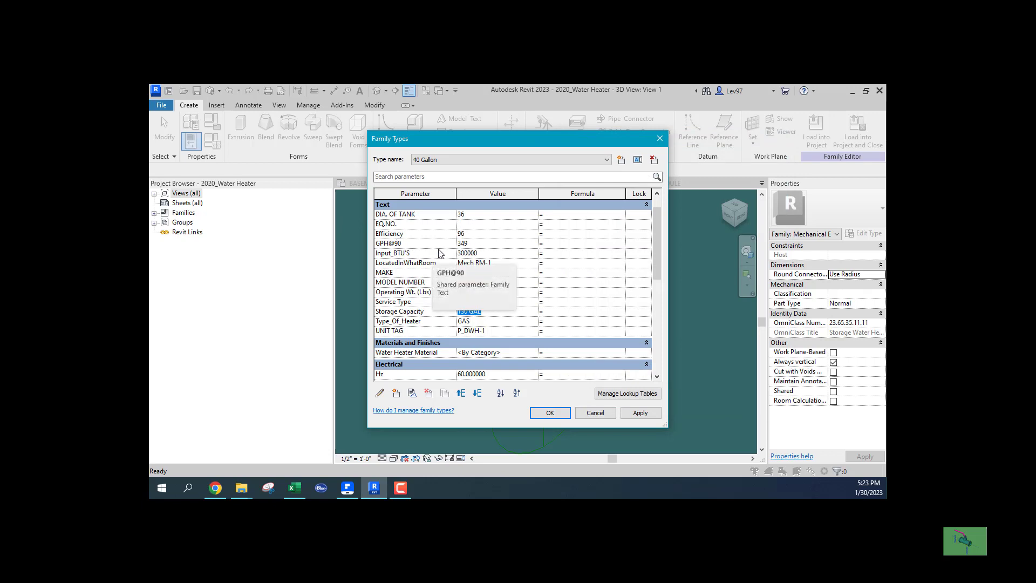
{"action": "left_click", "coordinate": [467, 224]}
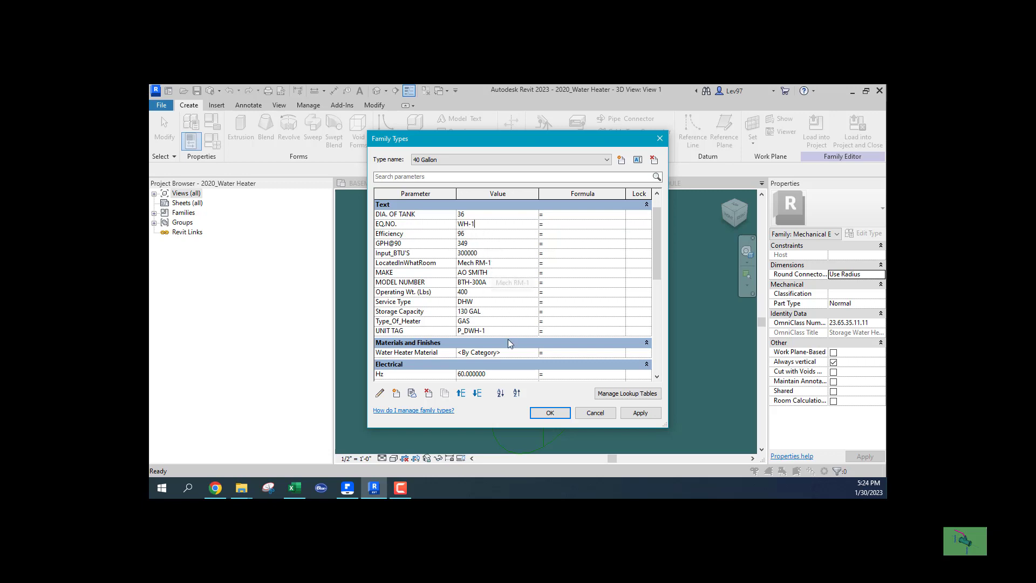
{"action": "left_click", "coordinate": [550, 414]}
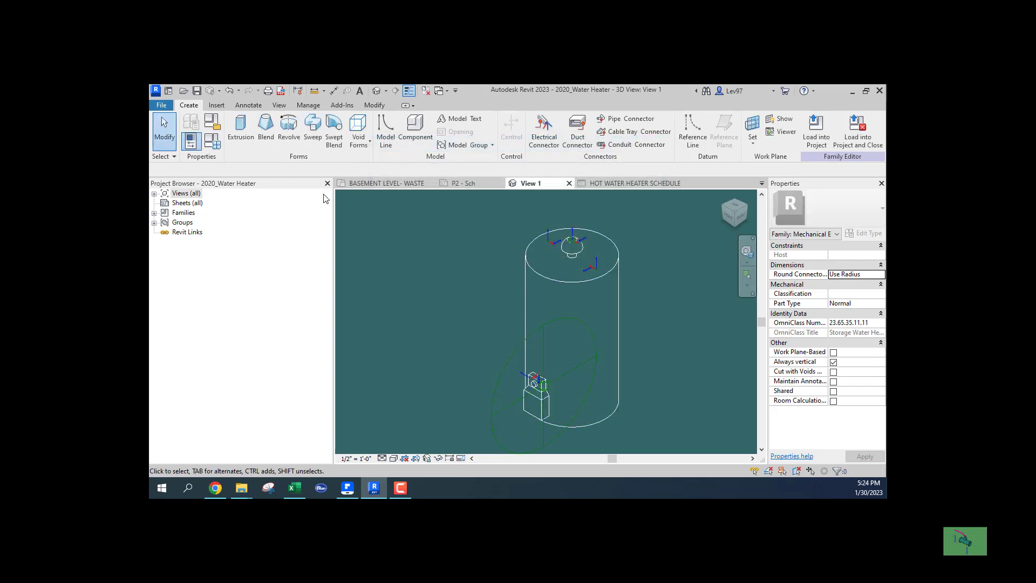
{"action": "left_click", "coordinate": [216, 144]}
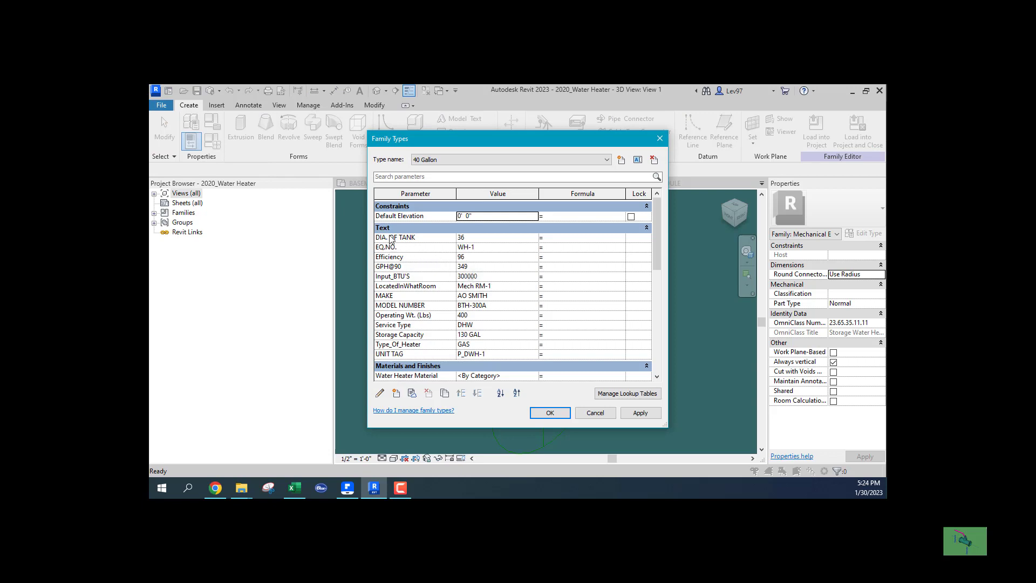
{"action": "left_click", "coordinate": [598, 413]}
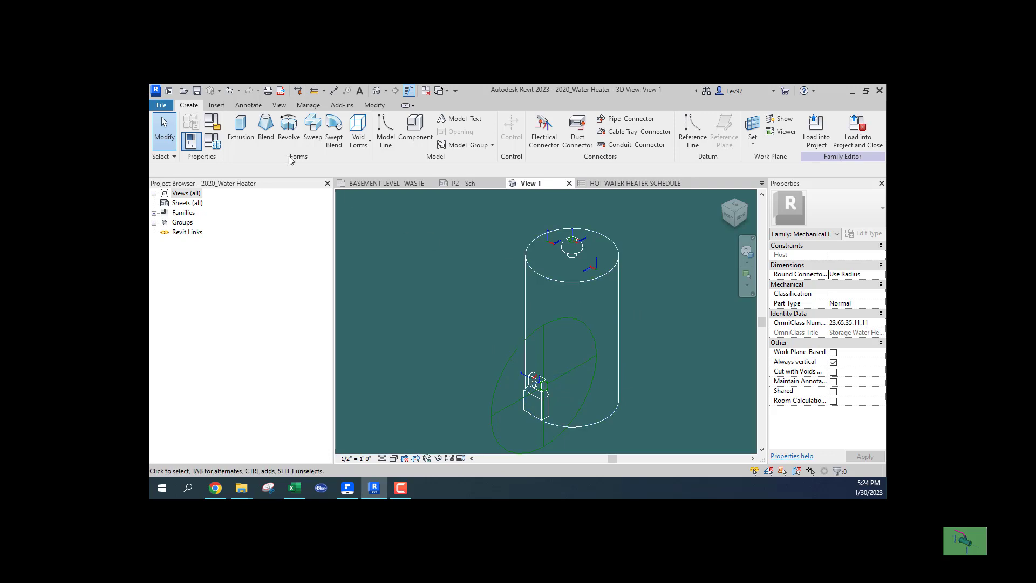
Set the 40 Gallon type's EQ.NO. value to PWH-1 and accept the family type change
{"action": "left_click", "coordinate": [214, 144]}
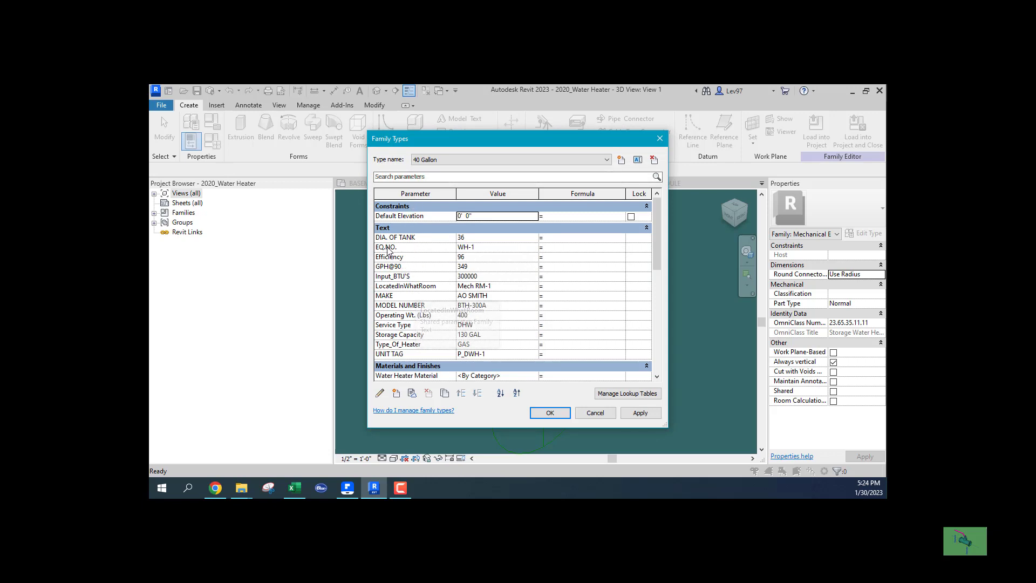
{"action": "left_click", "coordinate": [462, 249]}
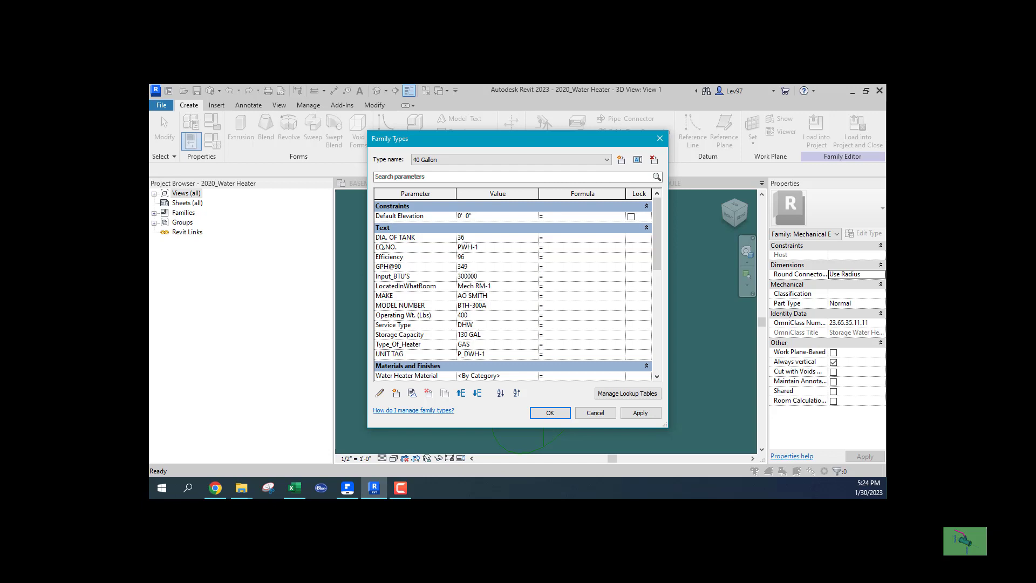
{"action": "left_click", "coordinate": [551, 413]}
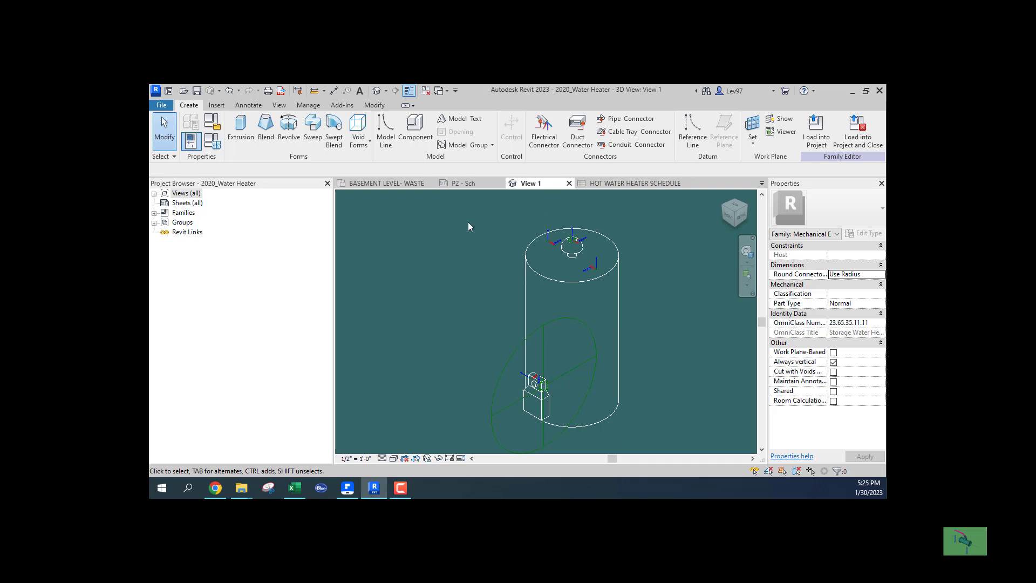
Save the water heater family over its existing file and load it into the project, making it editable and overwriting the existing version and its parameter values
{"action": "left_click", "coordinate": [635, 184]}
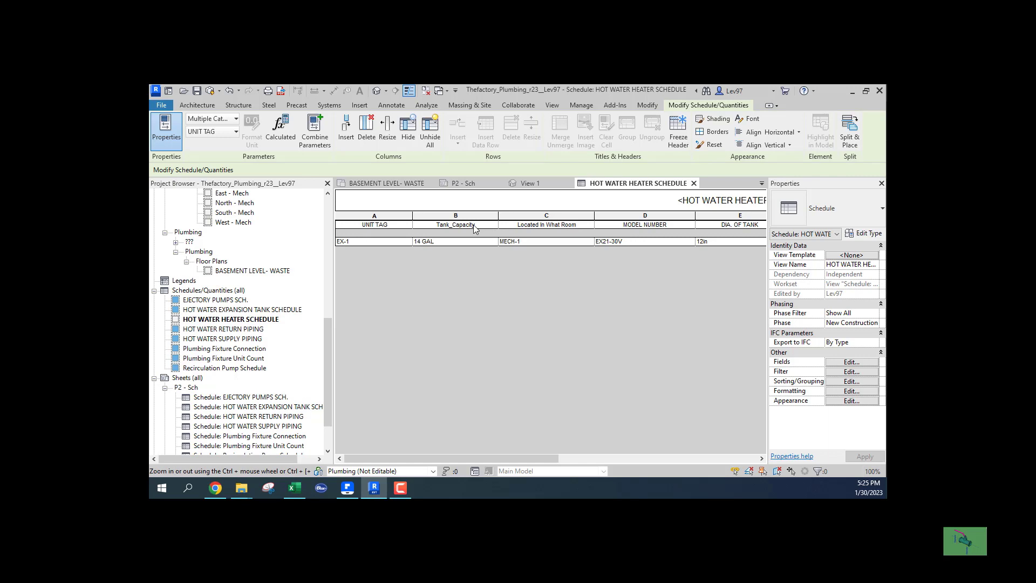
{"action": "left_click", "coordinate": [542, 187]}
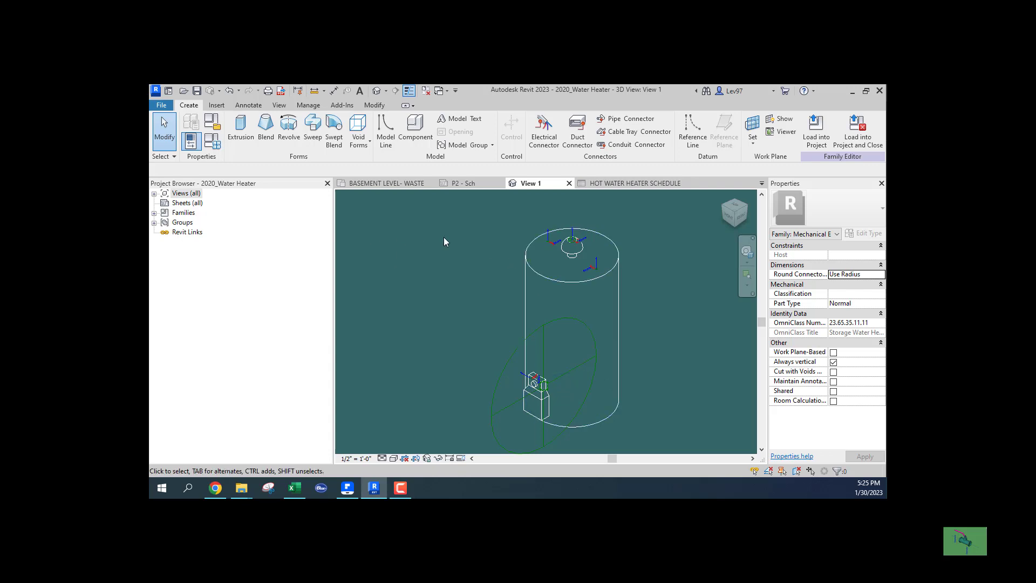
{"action": "left_click", "coordinate": [859, 139]}
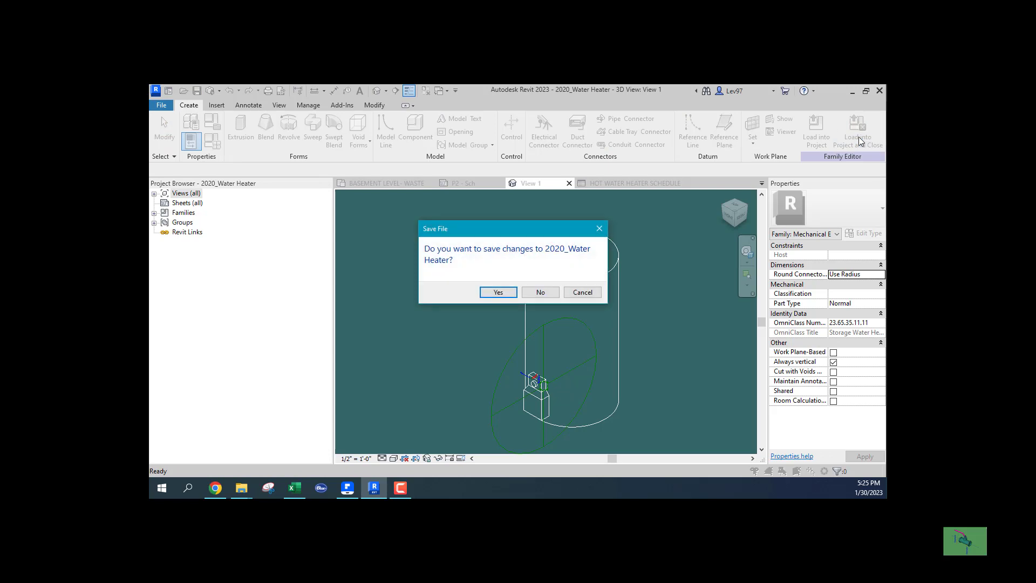
{"action": "left_click", "coordinate": [498, 294]}
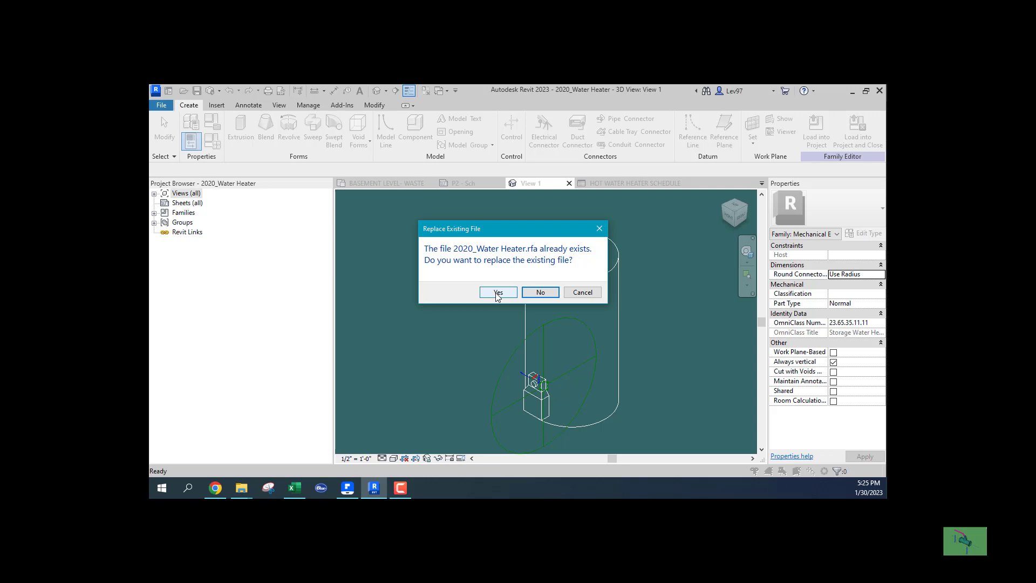
{"action": "left_click", "coordinate": [498, 292]}
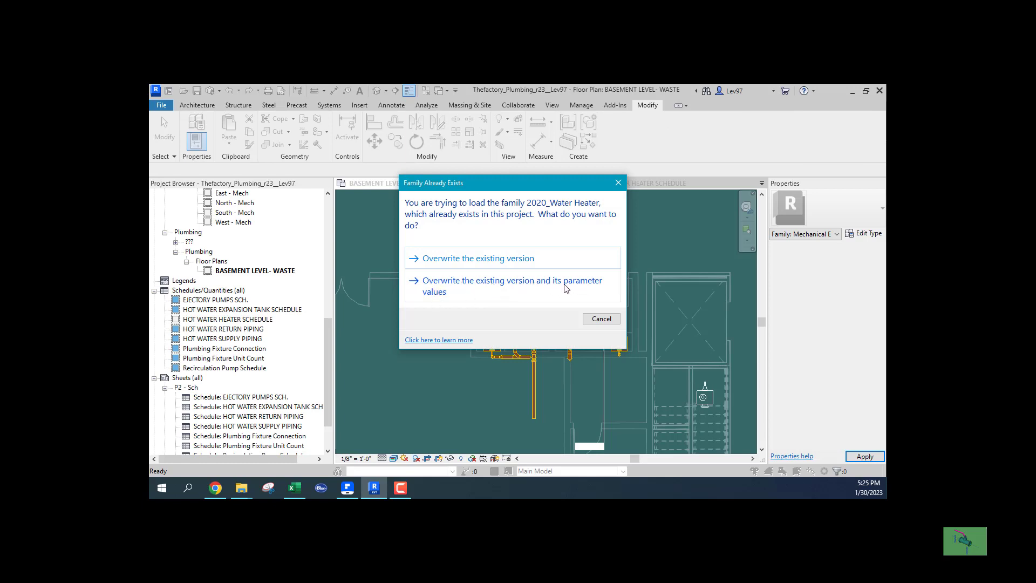
{"action": "left_click", "coordinate": [452, 284]}
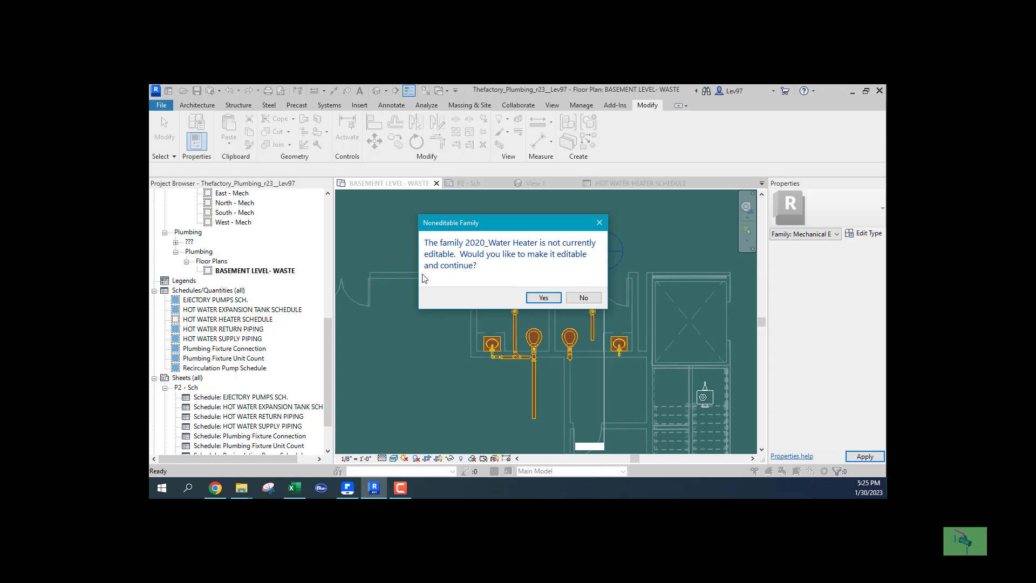
{"action": "left_click", "coordinate": [543, 298]}
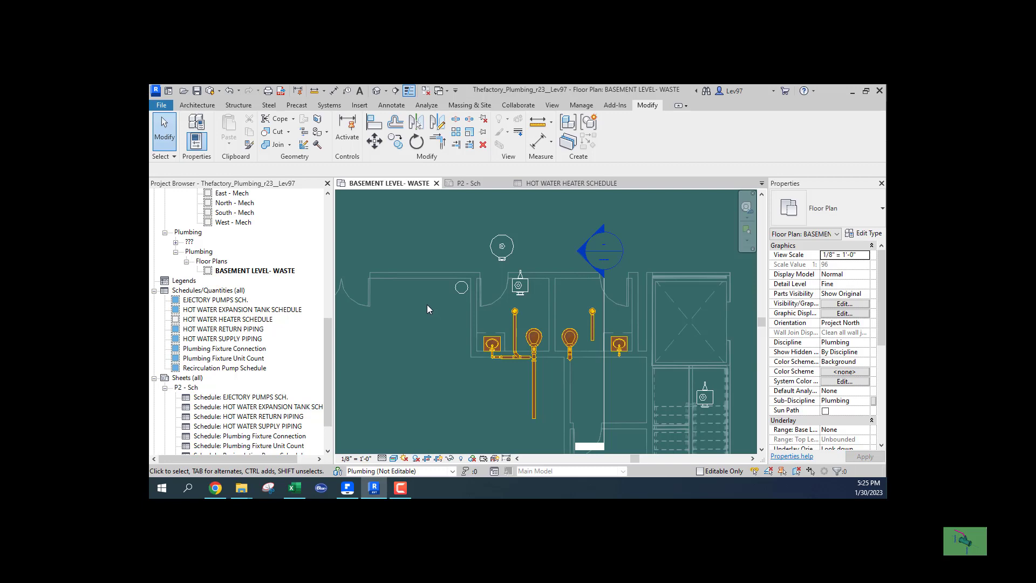
Open the field settings of the HOT WATER HEATER SCHEDULE and review its scheduled fields
{"action": "left_click", "coordinate": [570, 184]}
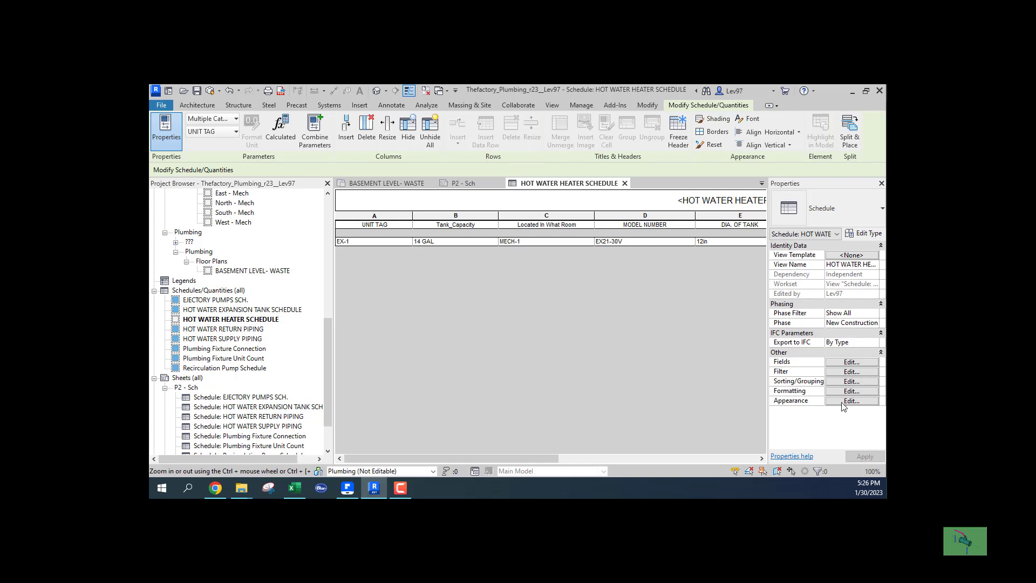
{"action": "left_click", "coordinate": [857, 364]}
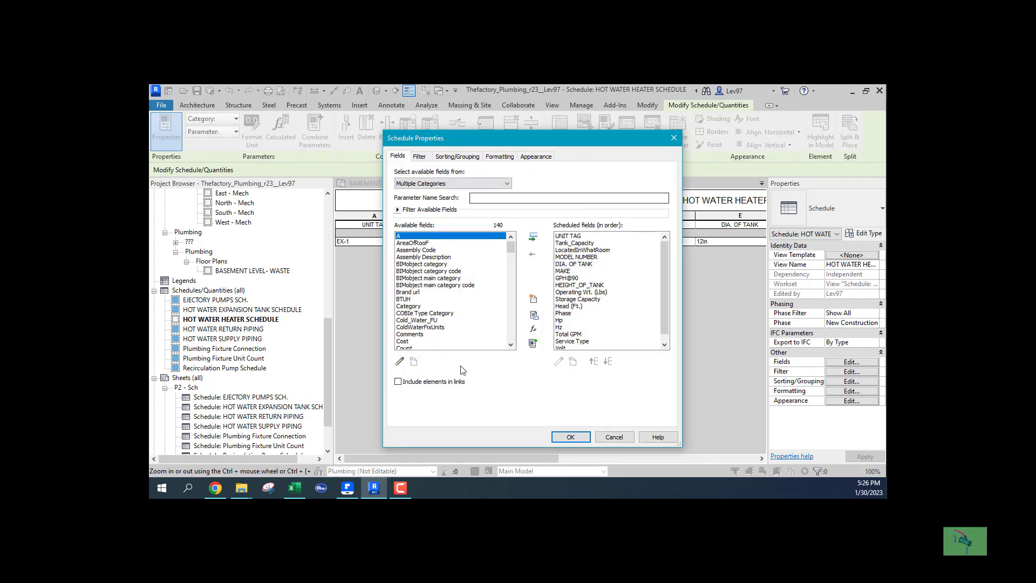
{"action": "left_click_drag", "start_coordinate": [590, 137], "coordinate": [618, 124]}
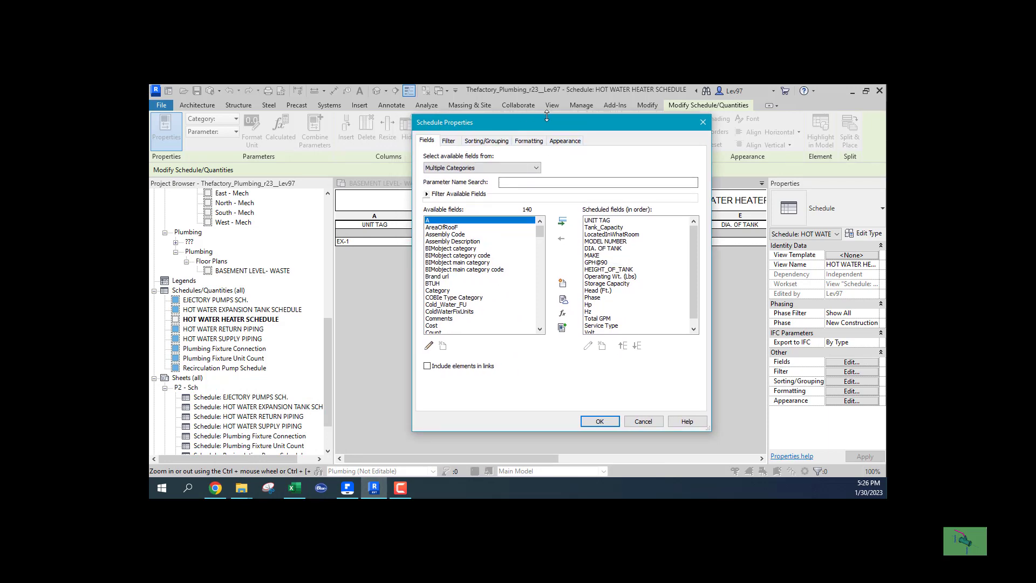
{"action": "left_click_drag", "start_coordinate": [550, 119], "coordinate": [449, 264]}
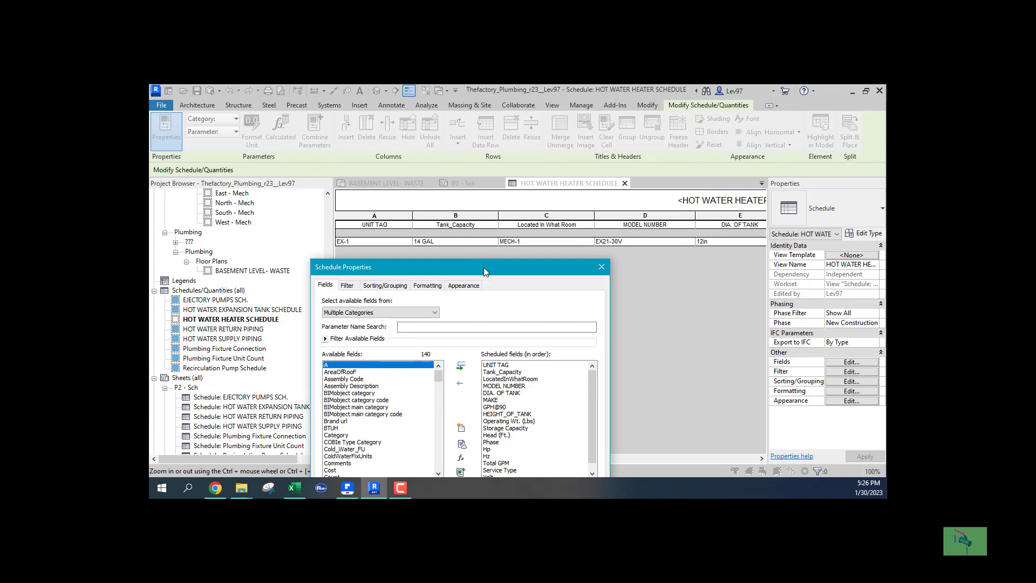
{"action": "left_click_drag", "start_coordinate": [483, 267], "coordinate": [578, 135]}
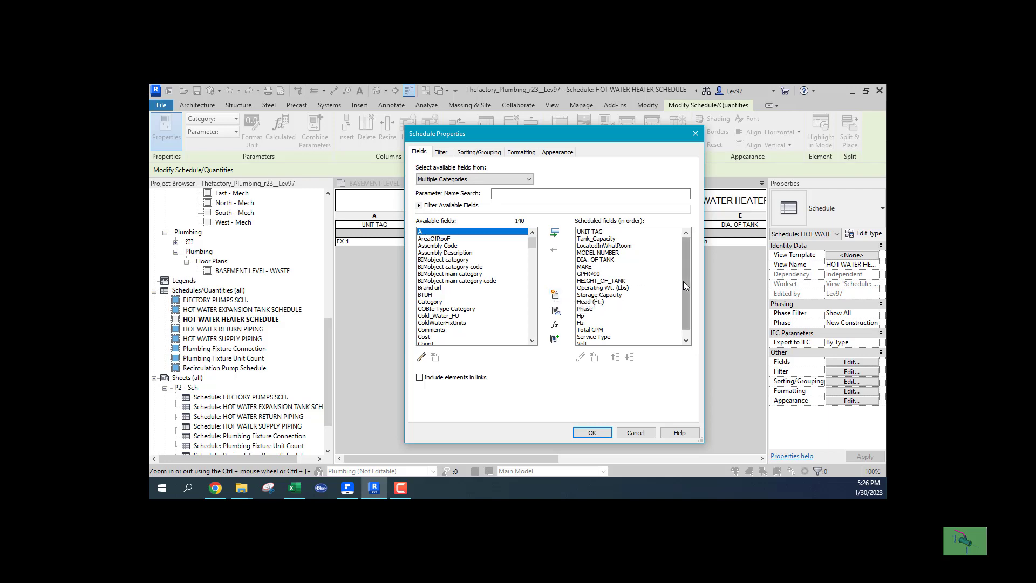
{"action": "mouse_move", "coordinate": [684, 281]}
{"action": "left_mouse_down"}
{"action": "mouse_move", "coordinate": [686, 306]}
{"action": "mouse_move", "coordinate": [685, 271]}
{"action": "left_mouse_up"}
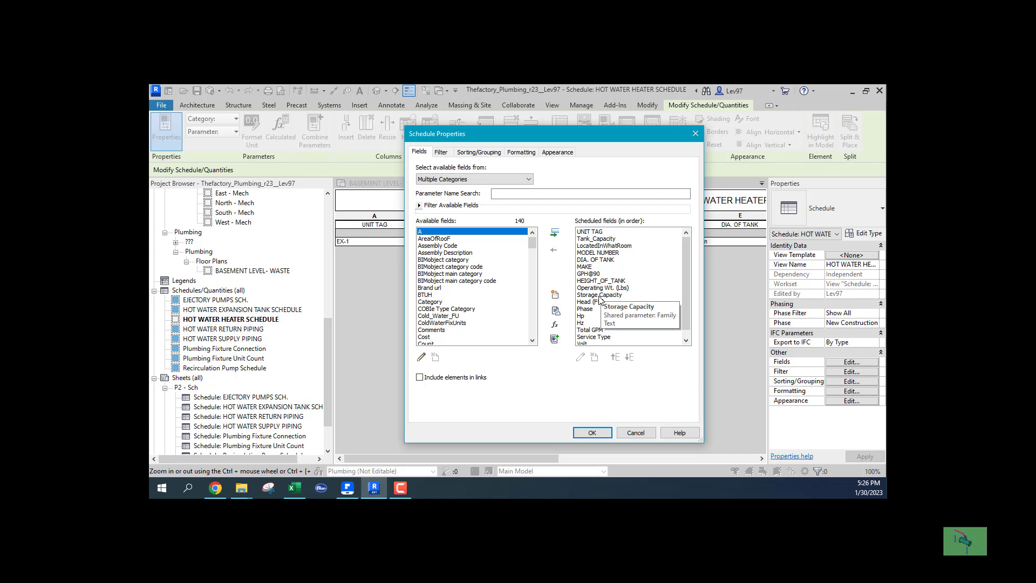
{"action": "left_click", "coordinate": [556, 296]}
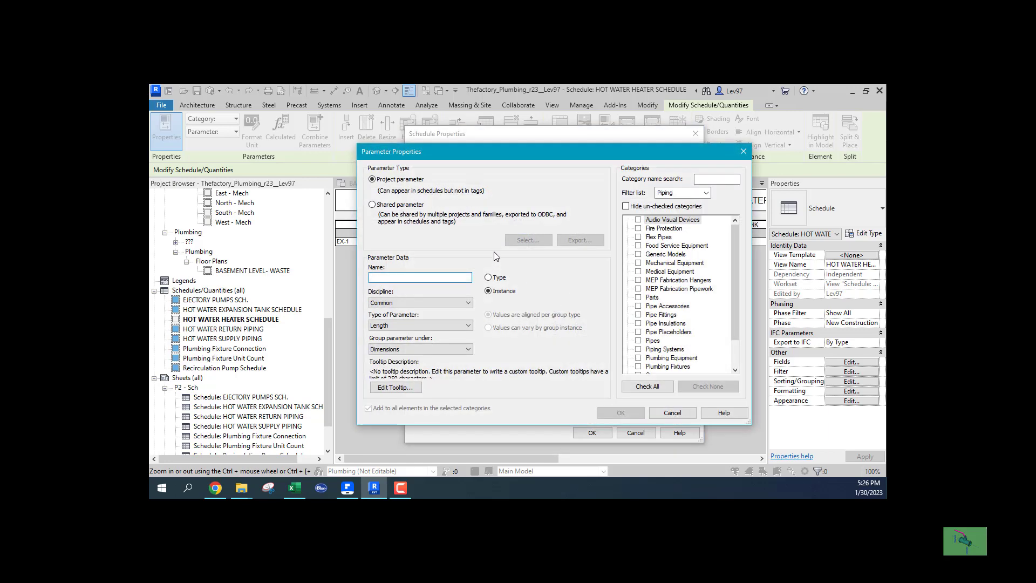
{"action": "left_click", "coordinate": [373, 205]}
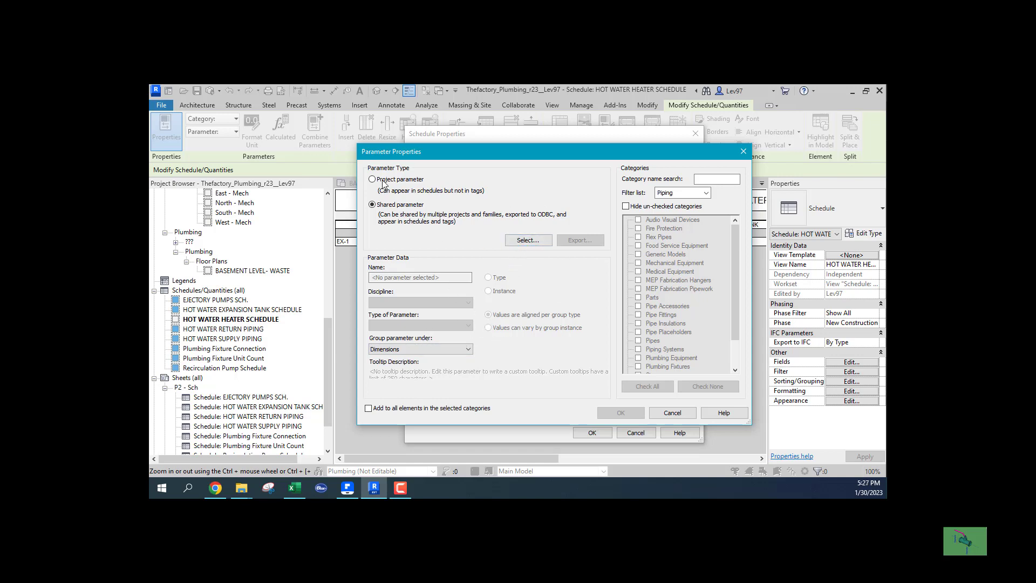
{"action": "left_click", "coordinate": [673, 413]}
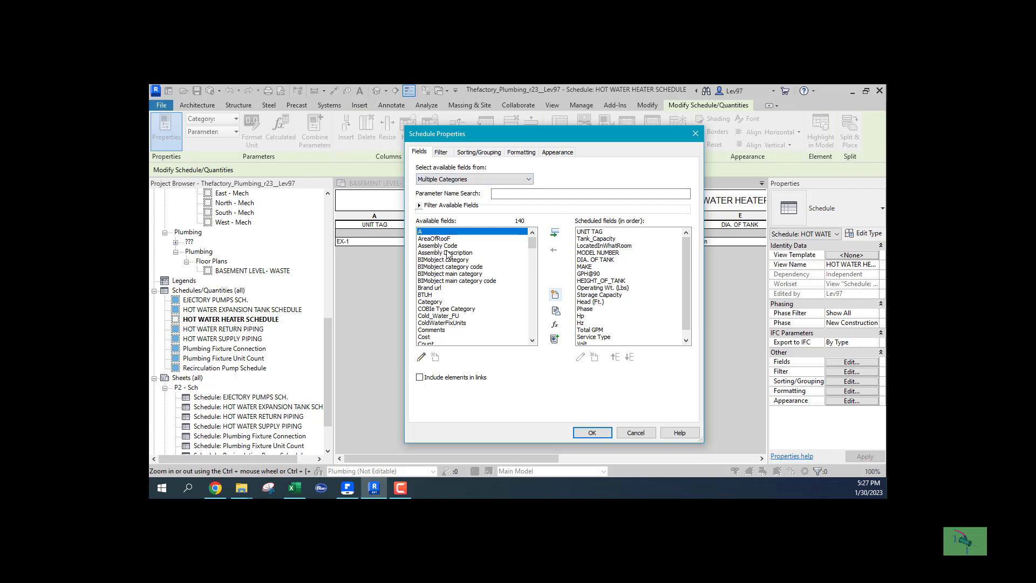
Try adding BTUH to the scheduled fields and remove it again
{"action": "mouse_move", "coordinate": [533, 243]}
{"action": "left_mouse_down"}
{"action": "mouse_move", "coordinate": [534, 339]}
{"action": "mouse_move", "coordinate": [523, 240]}
{"action": "left_mouse_up"}
{"action": "left_click", "coordinate": [426, 295]}
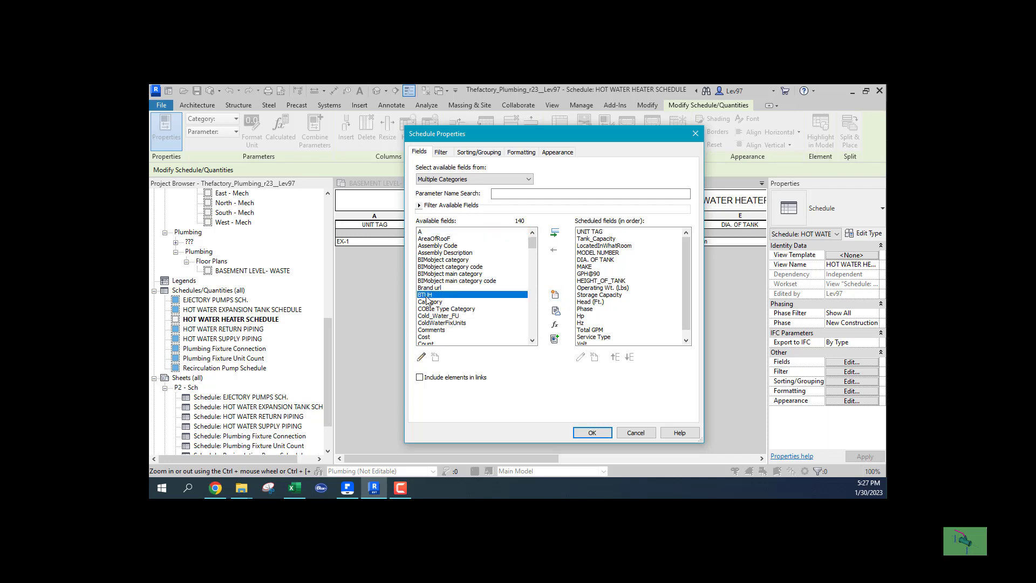
{"action": "left_click", "coordinate": [556, 234]}
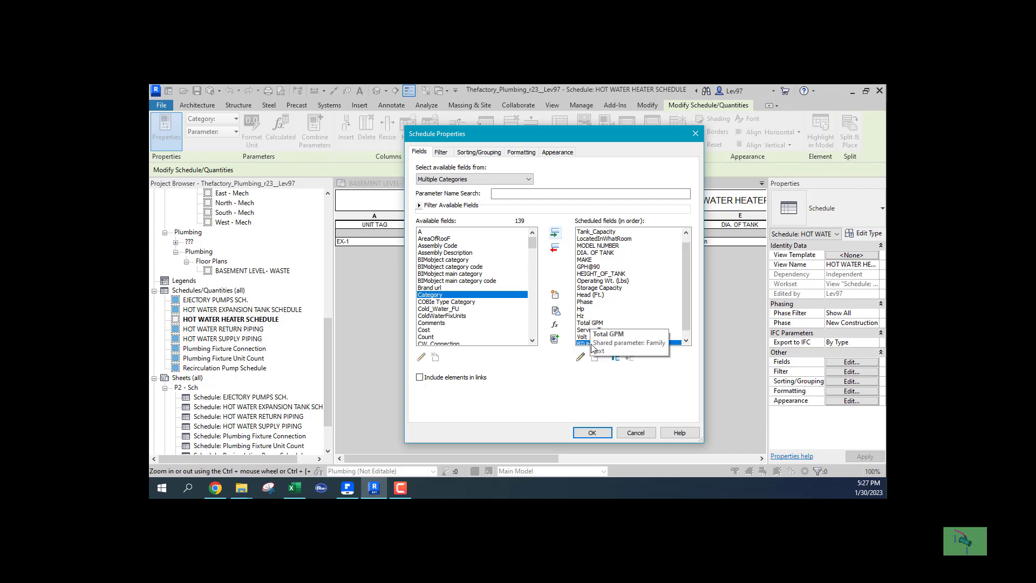
{"action": "left_click", "coordinate": [554, 249]}
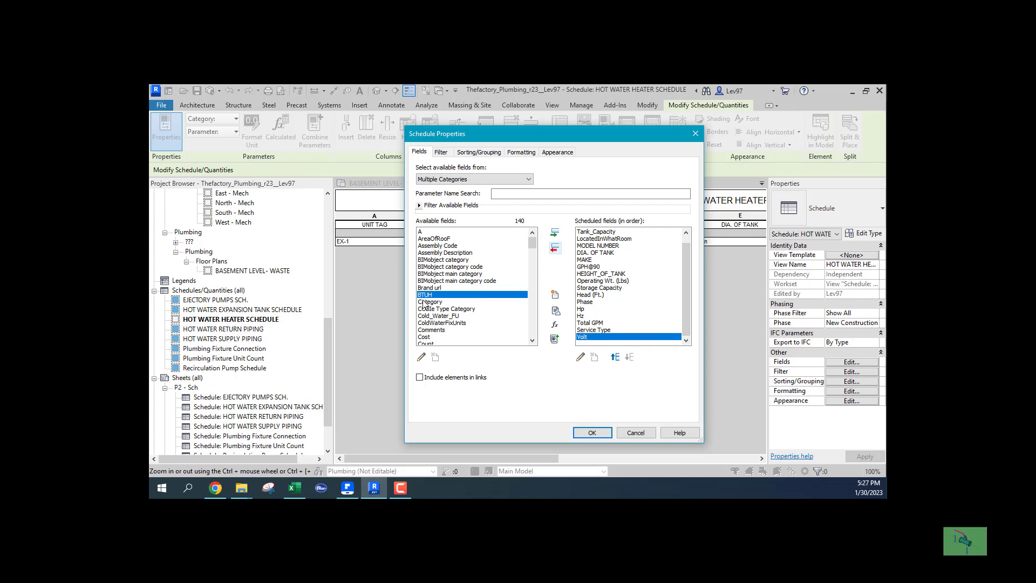
{"action": "left_click", "coordinate": [425, 275]}
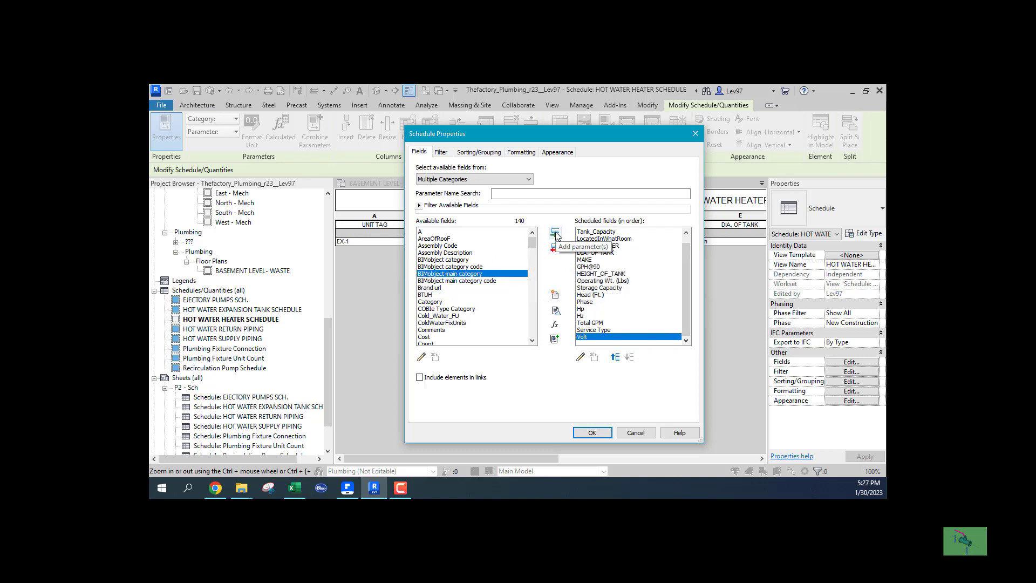
{"action": "left_click", "coordinate": [434, 260]}
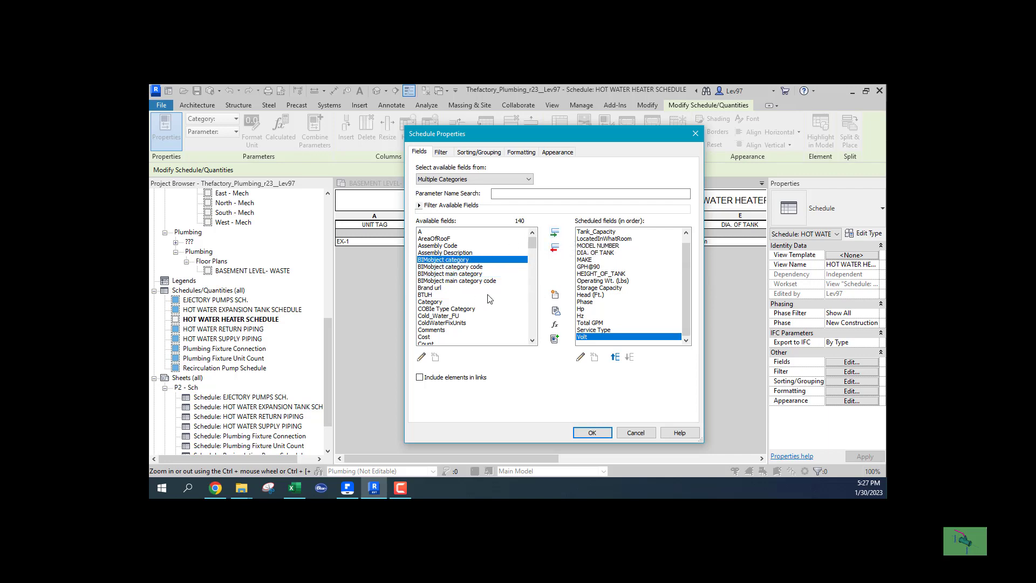
Add the shared parameter EQ.NO. from the Tags group to the scheduled fields, grouped under Text
{"action": "left_click", "coordinate": [556, 295]}
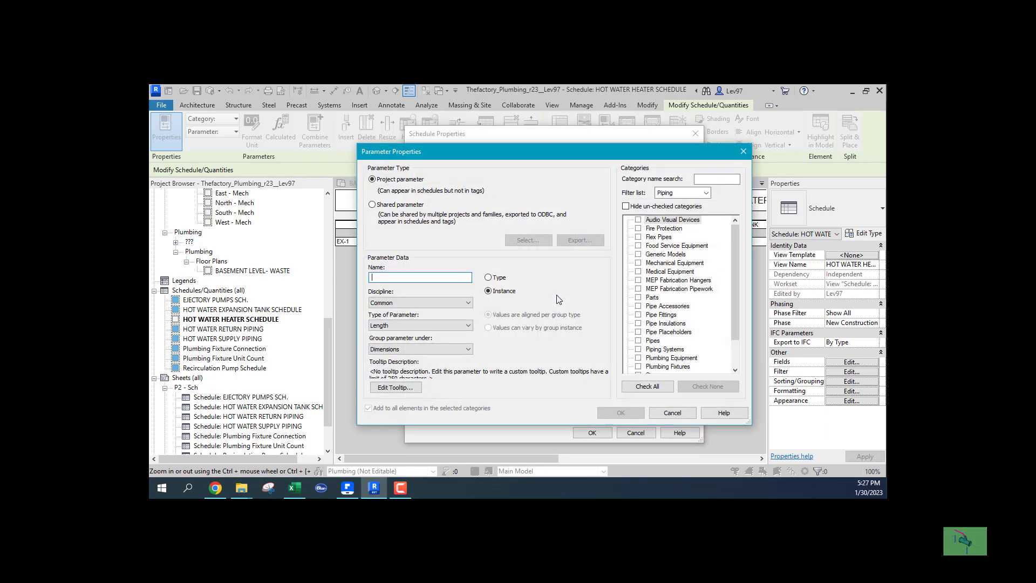
{"action": "left_click", "coordinate": [372, 205]}
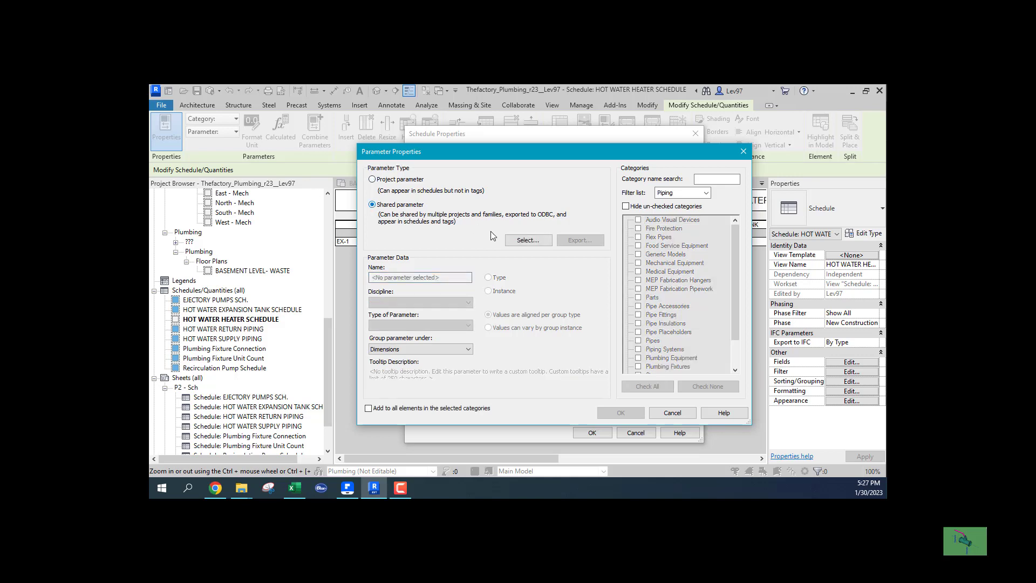
{"action": "left_click", "coordinate": [526, 241]}
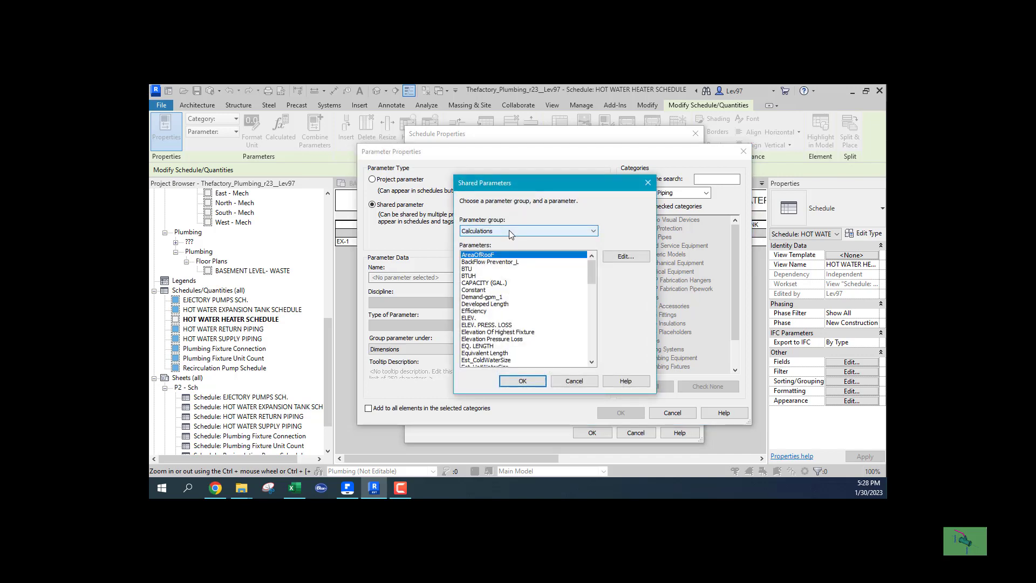
{"action": "left_click", "coordinate": [509, 230]}
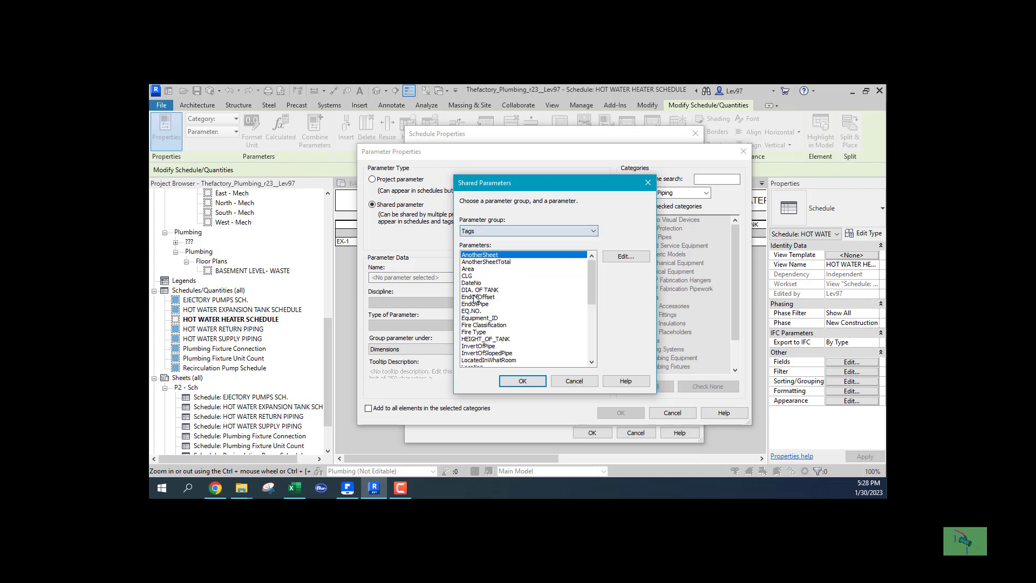
{"action": "left_click", "coordinate": [474, 297]}
{"action": "left_click", "coordinate": [474, 312]}
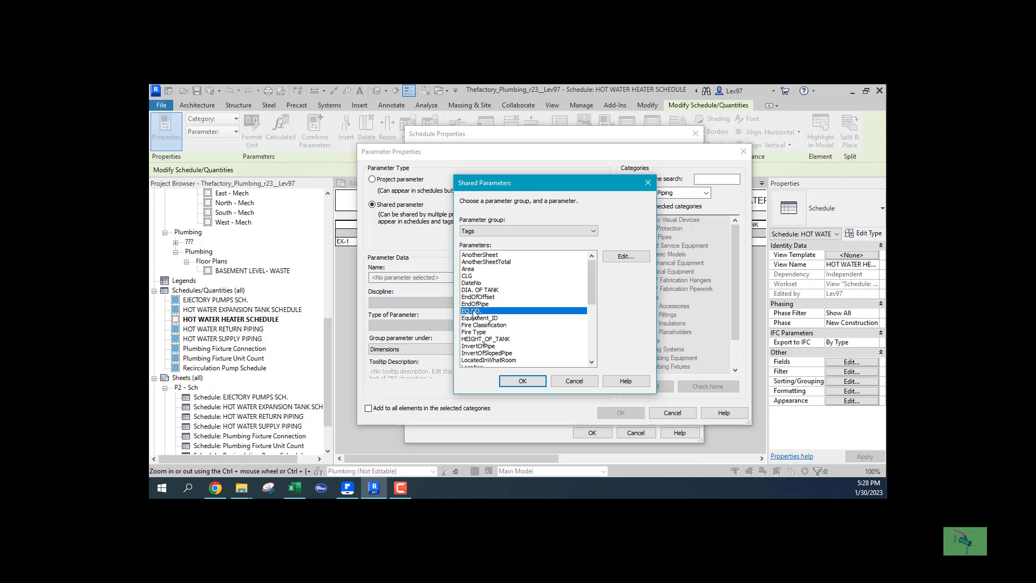
{"action": "left_click", "coordinate": [523, 381]}
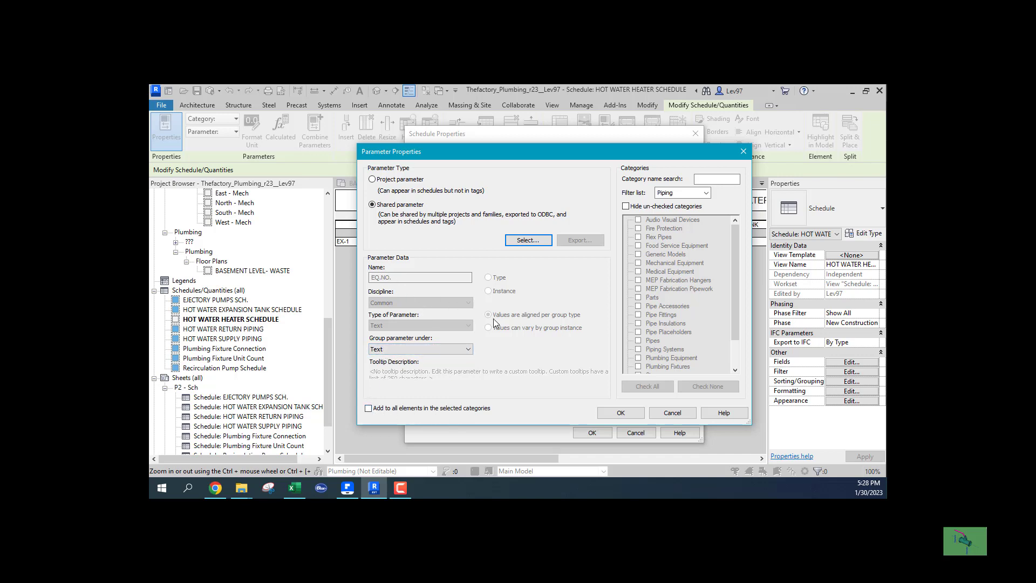
{"action": "left_click", "coordinate": [619, 414]}
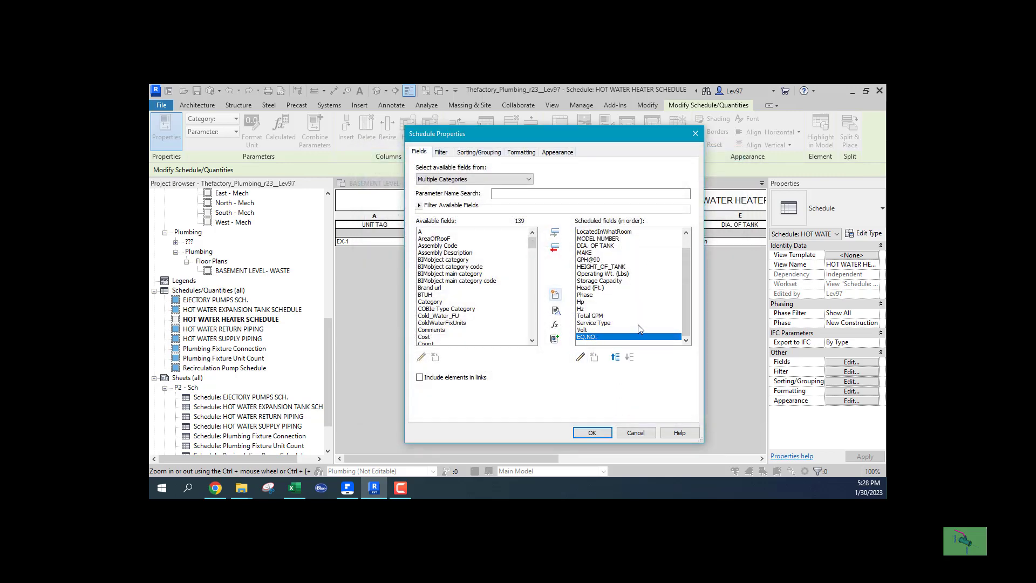
Move EQ.NO. up the scheduled fields until it sits directly below UNIT TAG and accept the schedule's field changes
{"action": "left_click", "coordinate": [615, 357]}
{"action": "left_click", "coordinate": [615, 357]}
{"action": "left_click", "coordinate": [615, 356]}
{"action": "left_click", "coordinate": [615, 357]}
{"action": "left_click", "coordinate": [615, 357]}
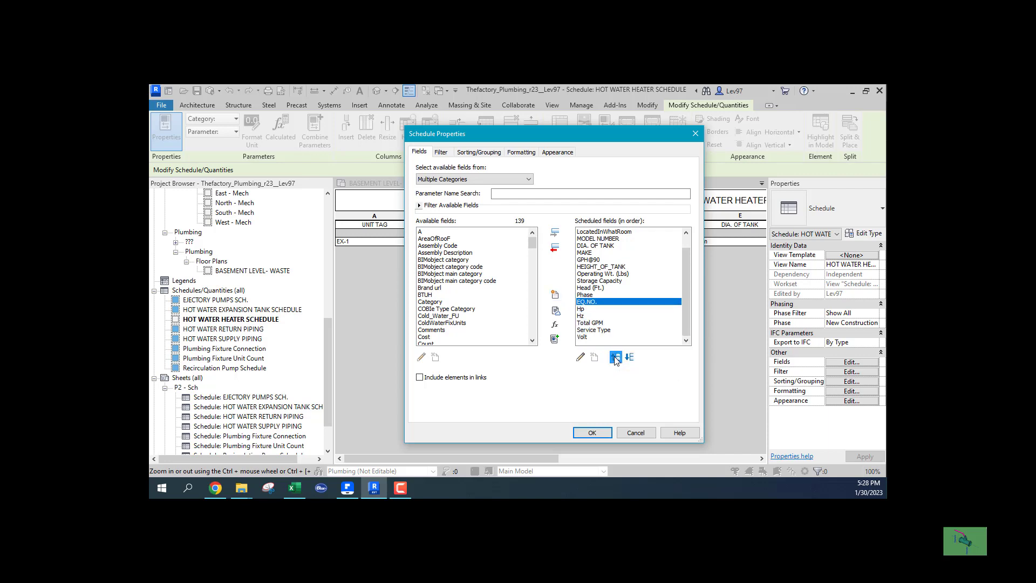
{"action": "left_click", "coordinate": [615, 357]}
{"action": "left_click", "coordinate": [615, 357]}
{"action": "left_click", "coordinate": [615, 357]}
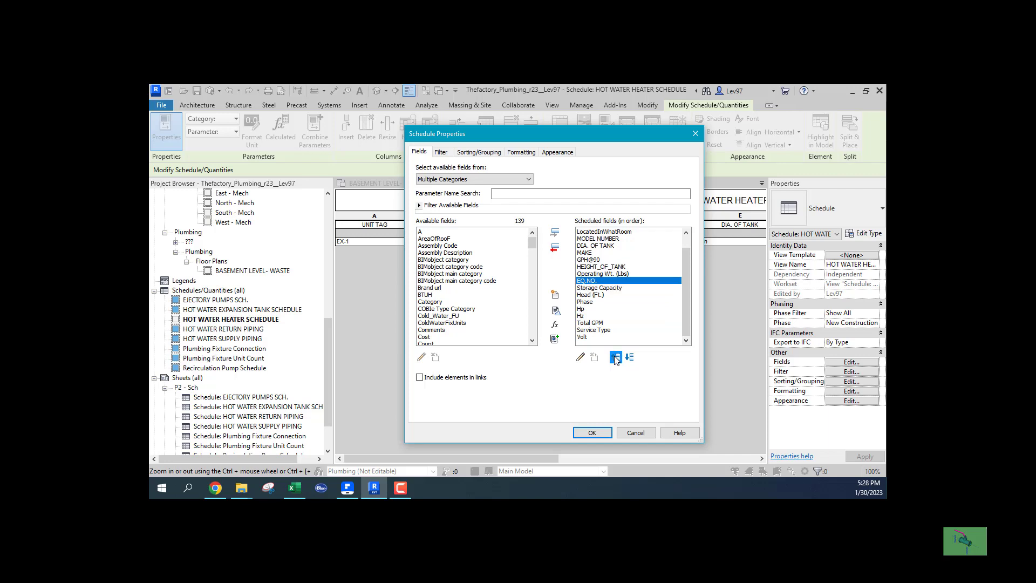
{"action": "left_click", "coordinate": [616, 357]}
{"action": "left_click", "coordinate": [616, 357]}
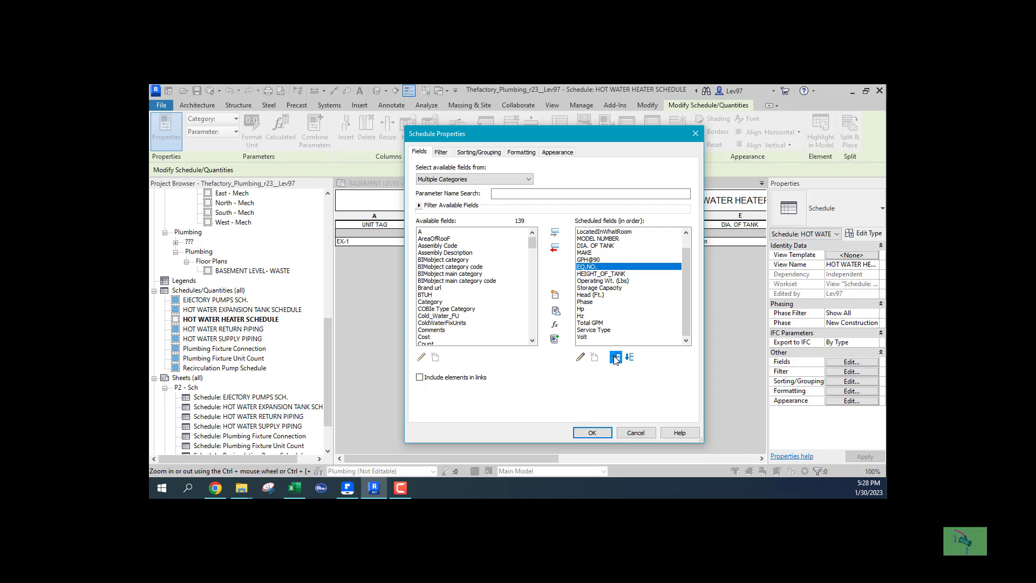
{"action": "left_click", "coordinate": [615, 357]}
{"action": "left_click", "coordinate": [615, 356]}
{"action": "left_click", "coordinate": [615, 357]}
{"action": "left_click", "coordinate": [616, 357]}
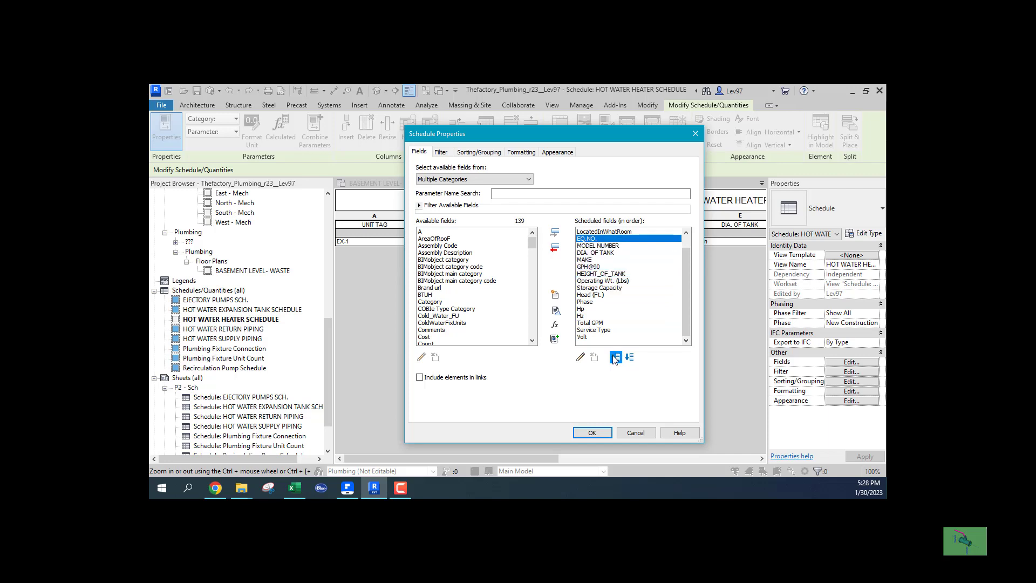
{"action": "left_click", "coordinate": [615, 357]}
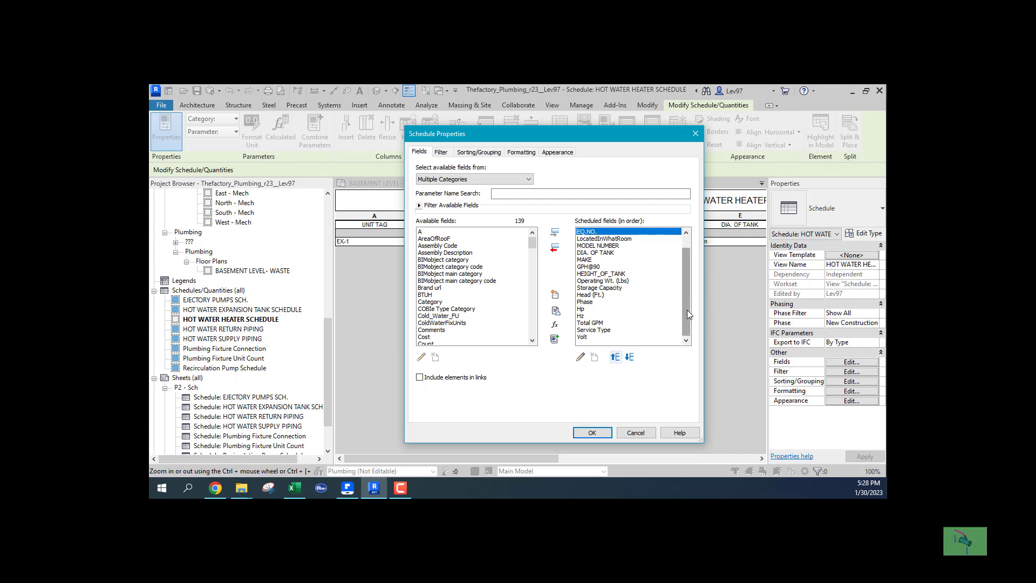
{"action": "left_click_drag", "start_coordinate": [687, 310], "coordinate": [685, 270]}
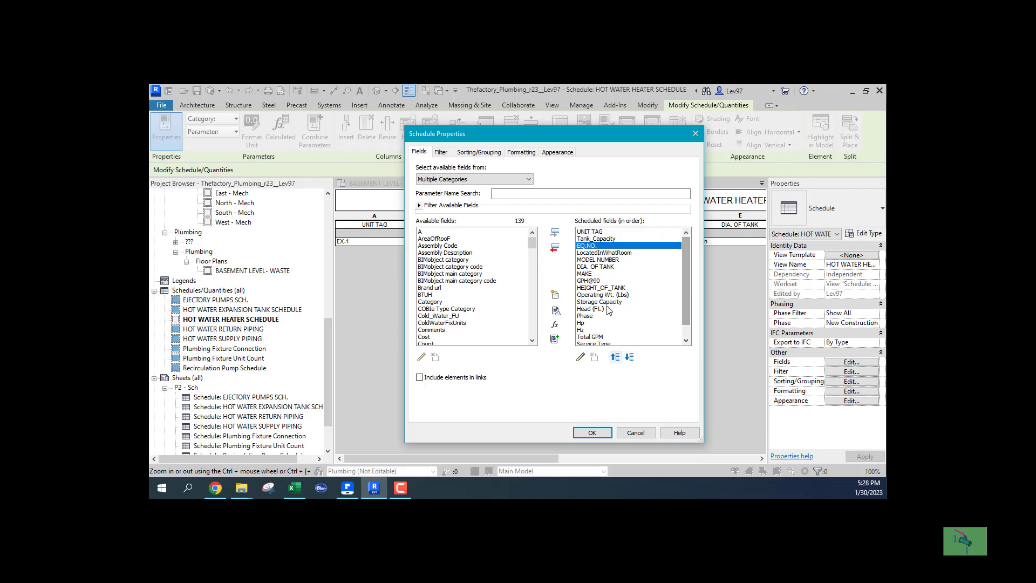
{"action": "left_click", "coordinate": [615, 357]}
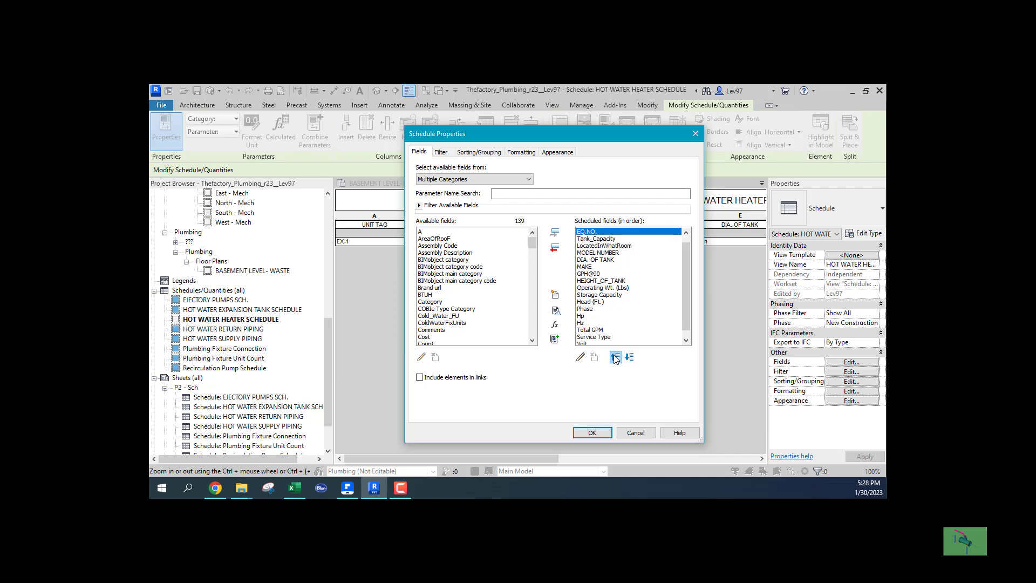
{"action": "left_click_drag", "start_coordinate": [688, 302], "coordinate": [684, 280]}
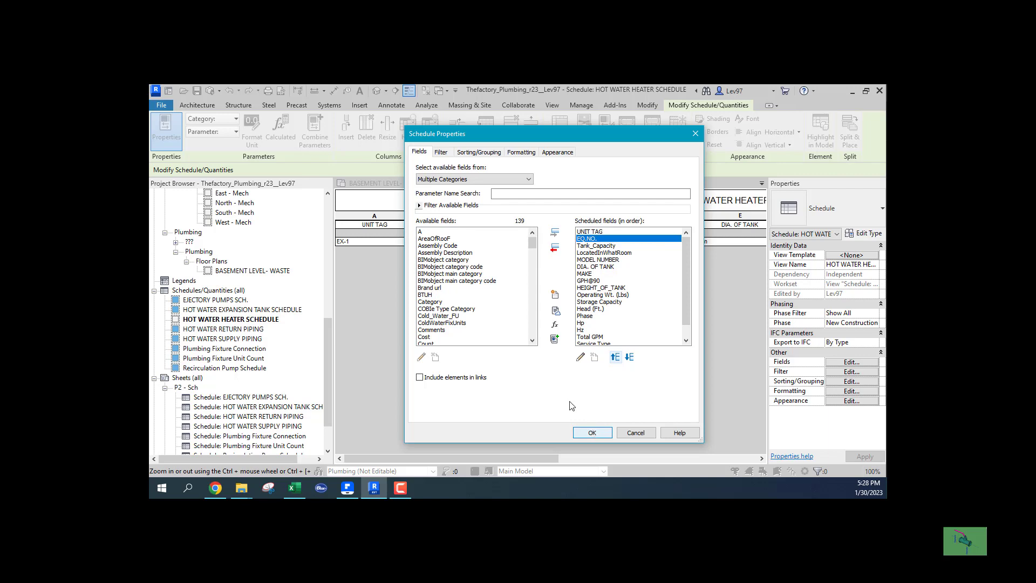
{"action": "left_click", "coordinate": [592, 432]}
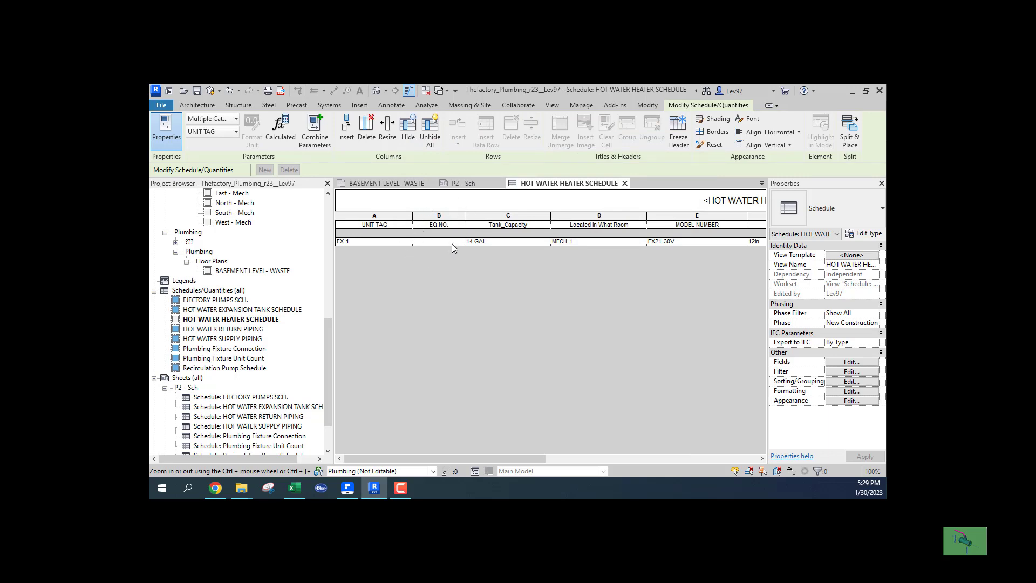
Open the water heater's family for editing from the BASEMENT LEVEL- WASTE plan and clear the EQ.NO. value of its 40 Gallon type
{"action": "left_click", "coordinate": [419, 187]}
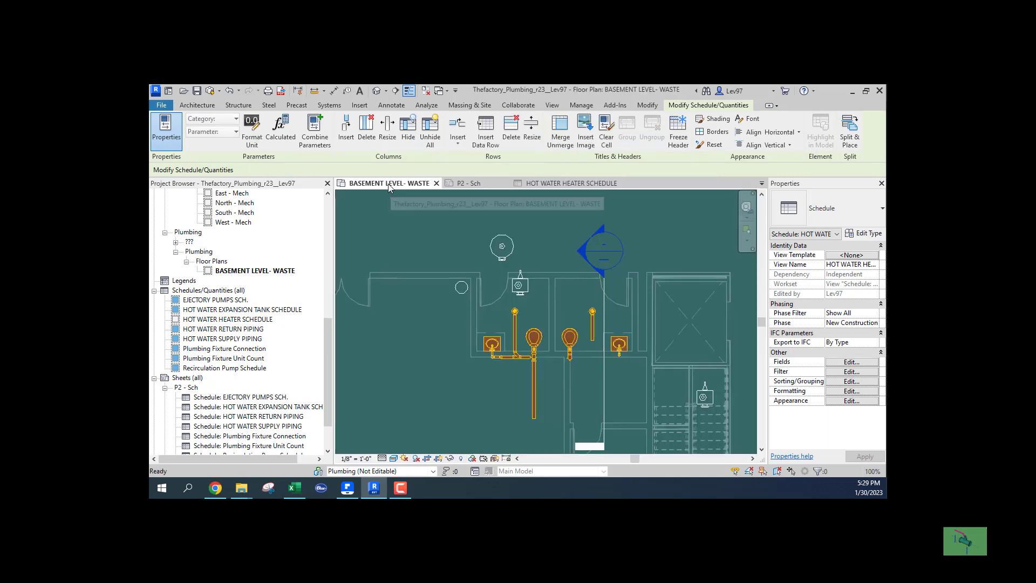
{"action": "left_click", "coordinate": [492, 255]}
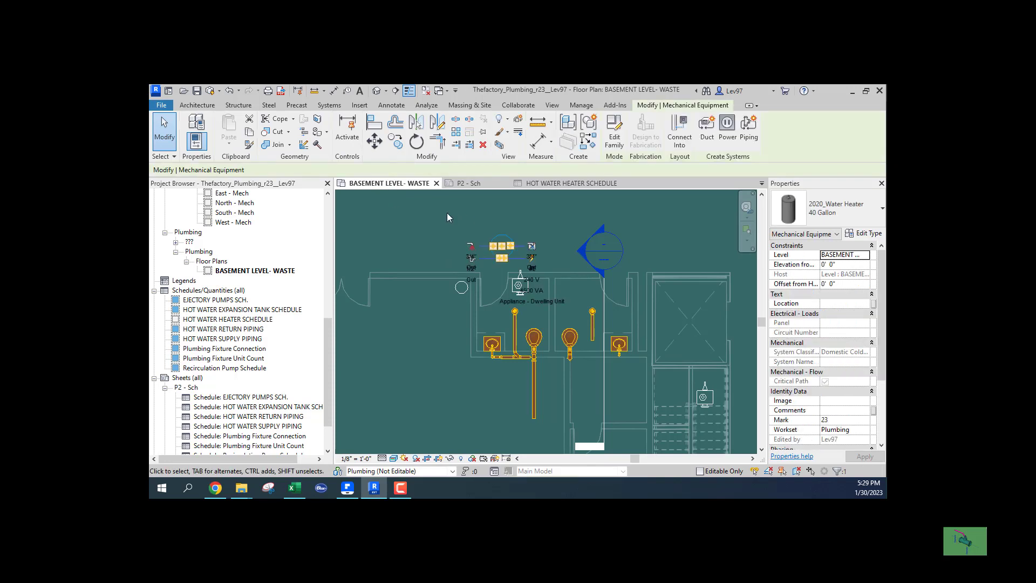
{"action": "left_click", "coordinate": [614, 132]}
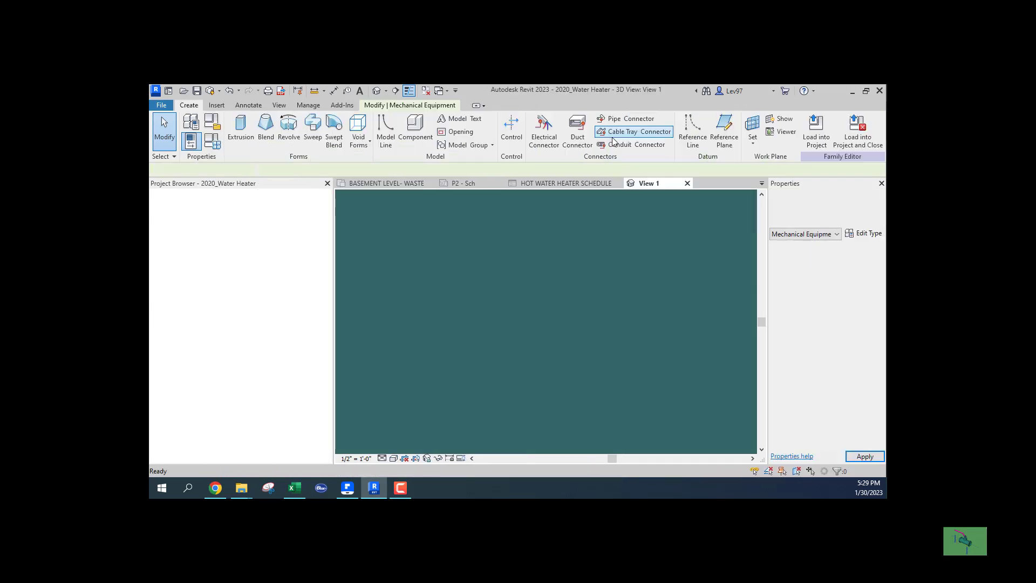
{"action": "left_click", "coordinate": [191, 141]}
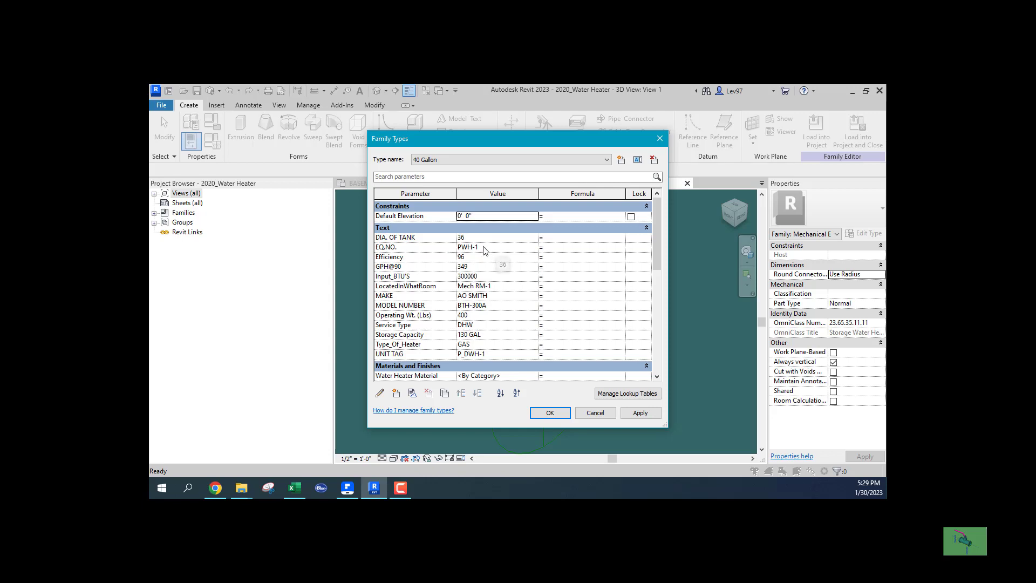
{"action": "left_click", "coordinate": [486, 251]}
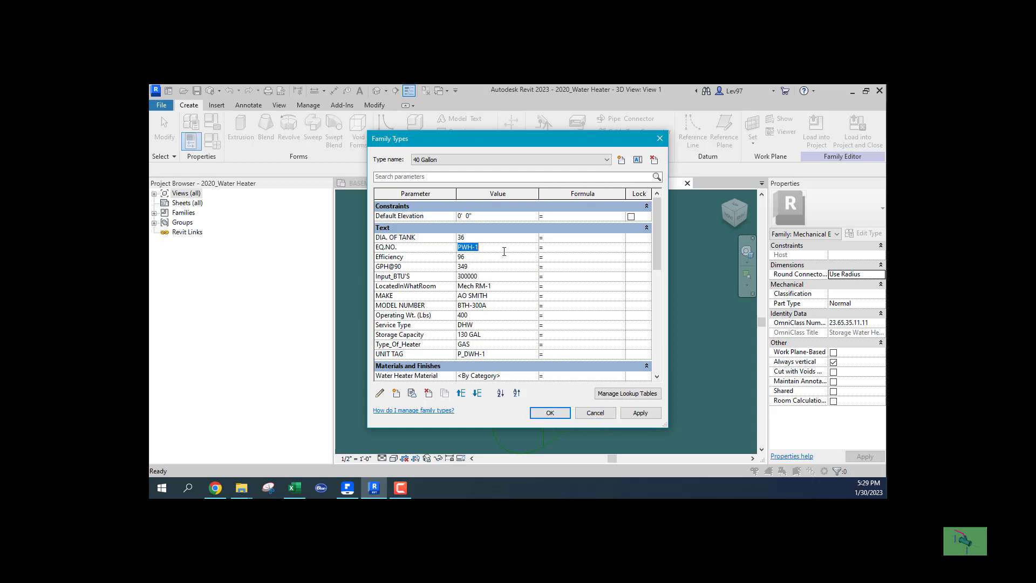
{"action": "key", "text": "Delete"}
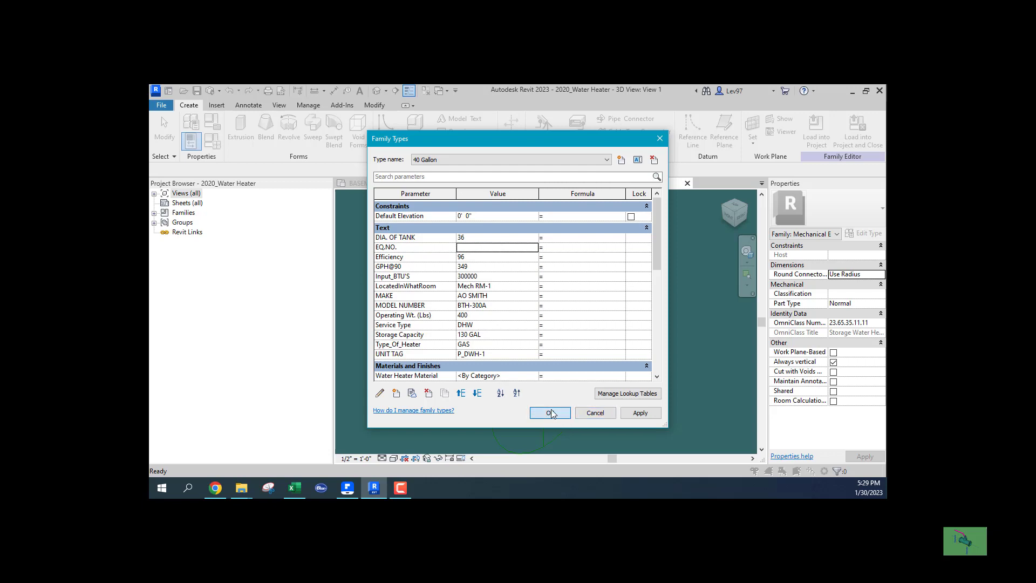
{"action": "left_click", "coordinate": [550, 412]}
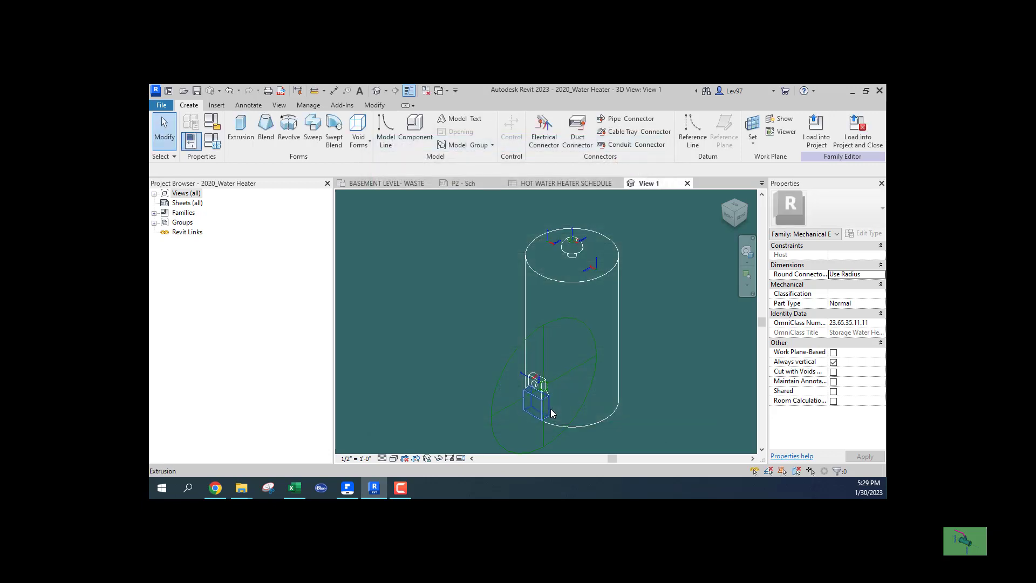
Save the water heater family over its file, reload it overwriting the existing version and parameter values, and check the HOT WATER HEATER SCHEDULE
{"action": "left_click", "coordinate": [857, 139]}
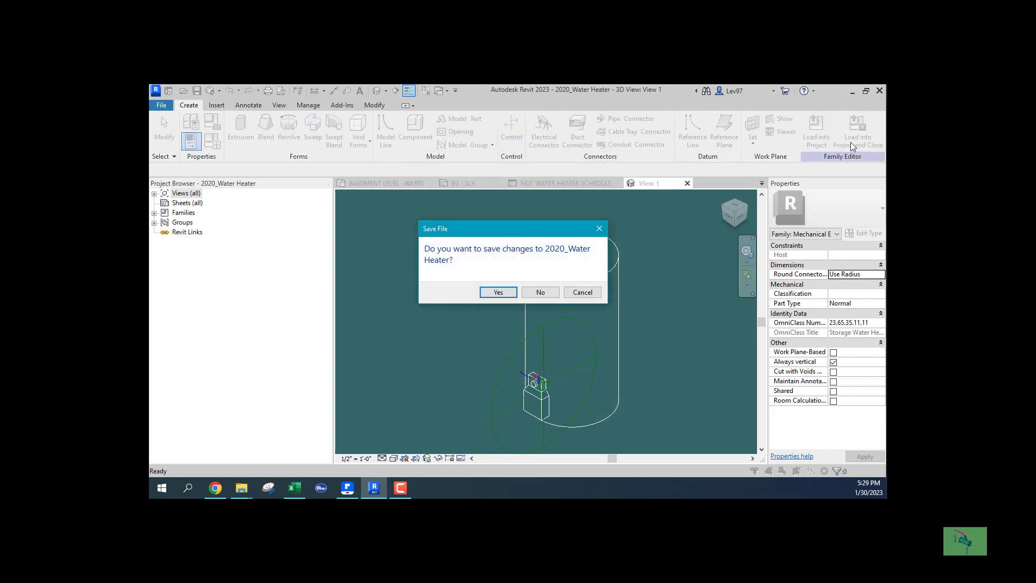
{"action": "left_click", "coordinate": [499, 291]}
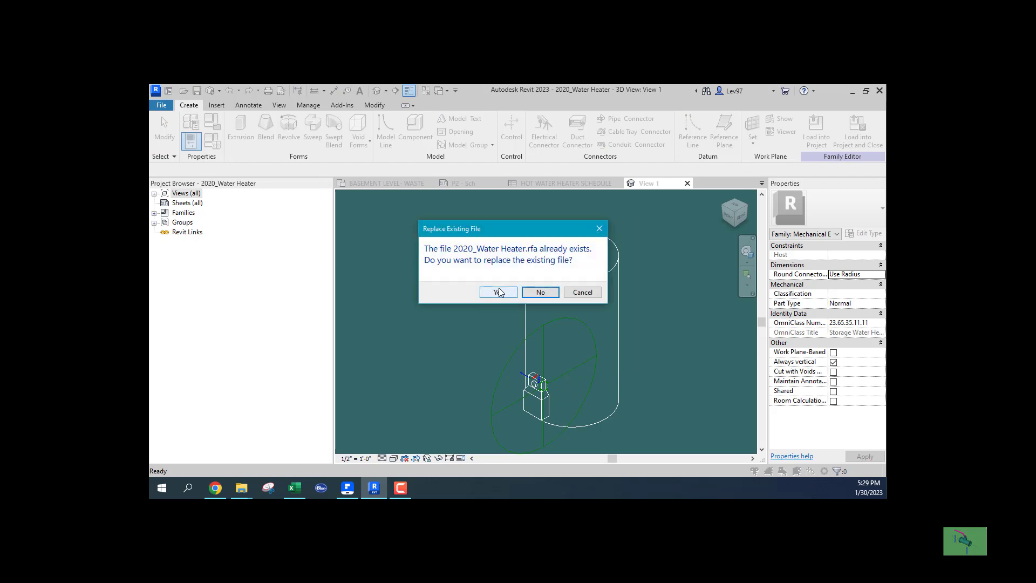
{"action": "left_click", "coordinate": [499, 290]}
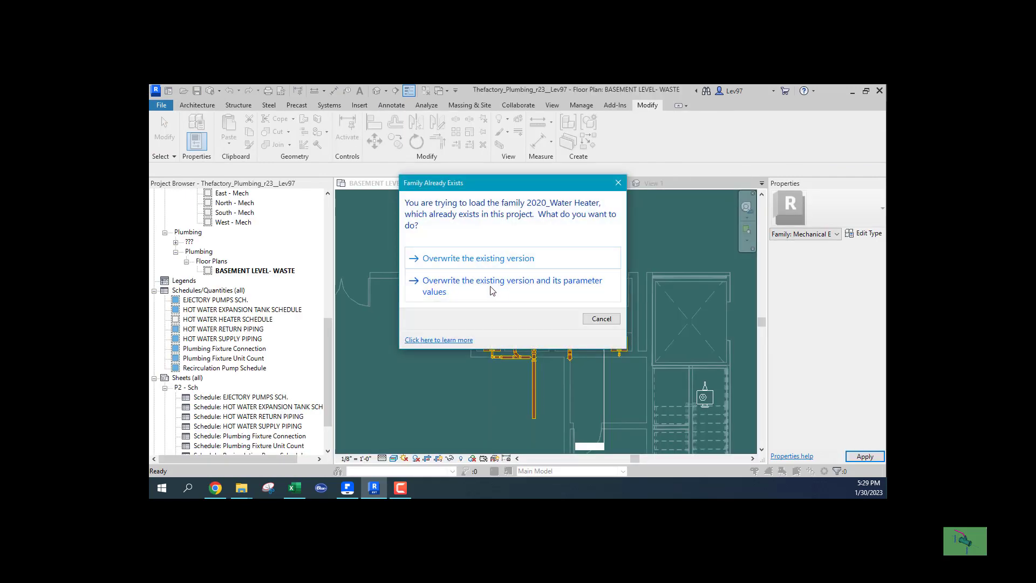
{"action": "left_click", "coordinate": [489, 290]}
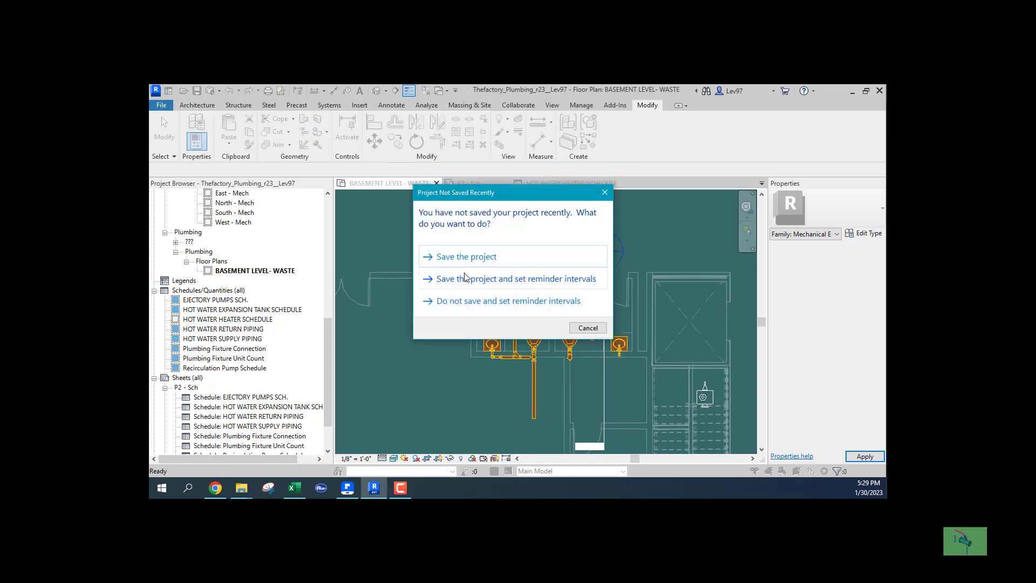
{"action": "left_click", "coordinate": [462, 278]}
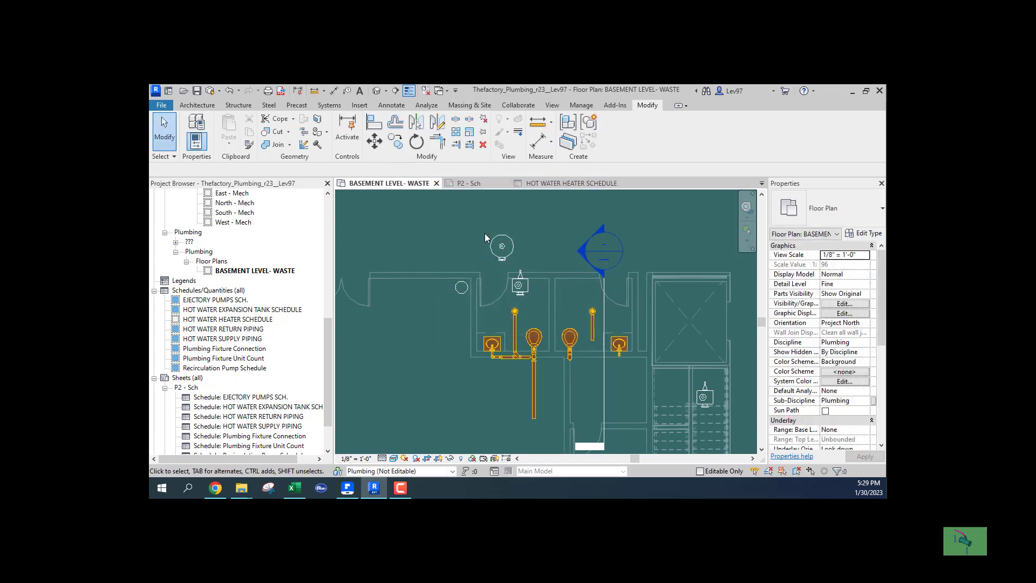
{"action": "left_click", "coordinate": [588, 184]}
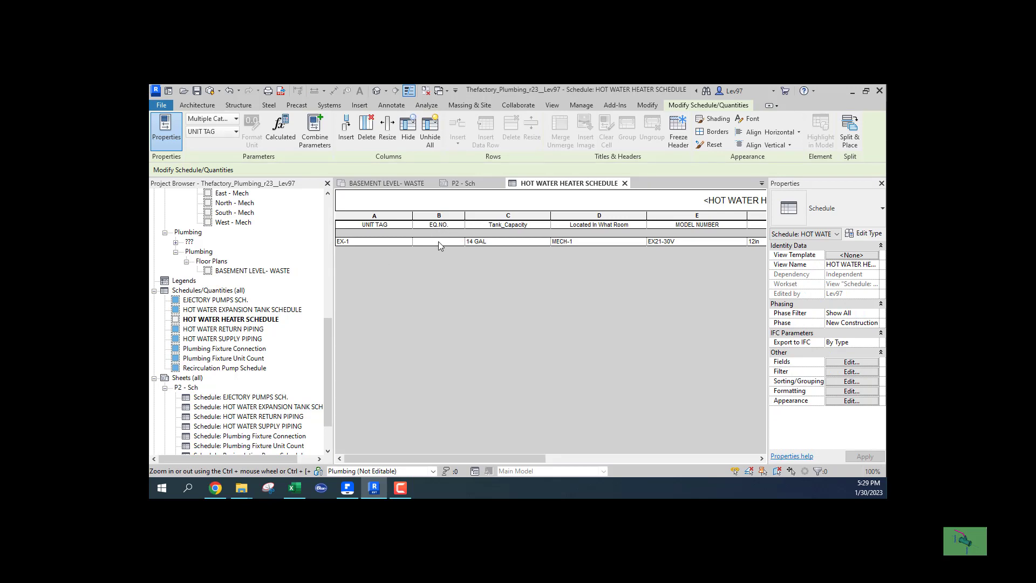
Set the EQ.NO. type parameter of the 40 Gallon water heater in the basement plan to PWH-1 and check the schedule
{"action": "left_click", "coordinate": [411, 184]}
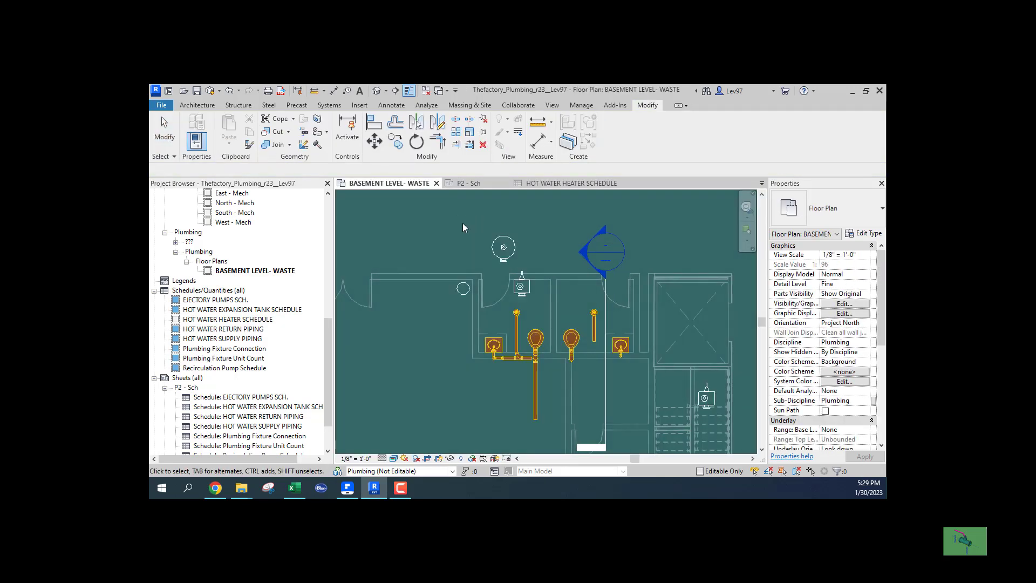
{"action": "left_click", "coordinate": [492, 245]}
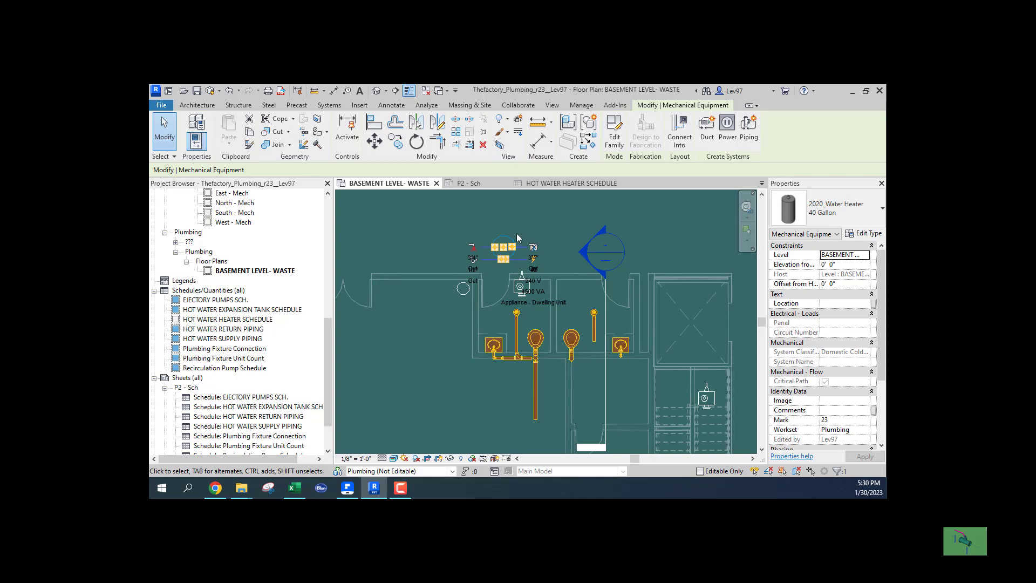
{"action": "left_click", "coordinate": [866, 233]}
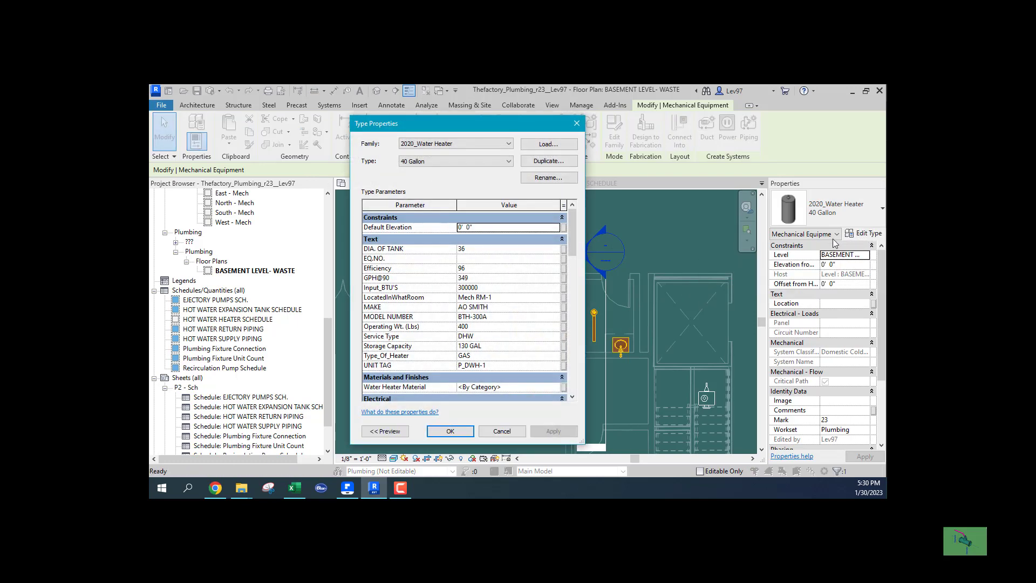
{"action": "left_click", "coordinate": [469, 259]}
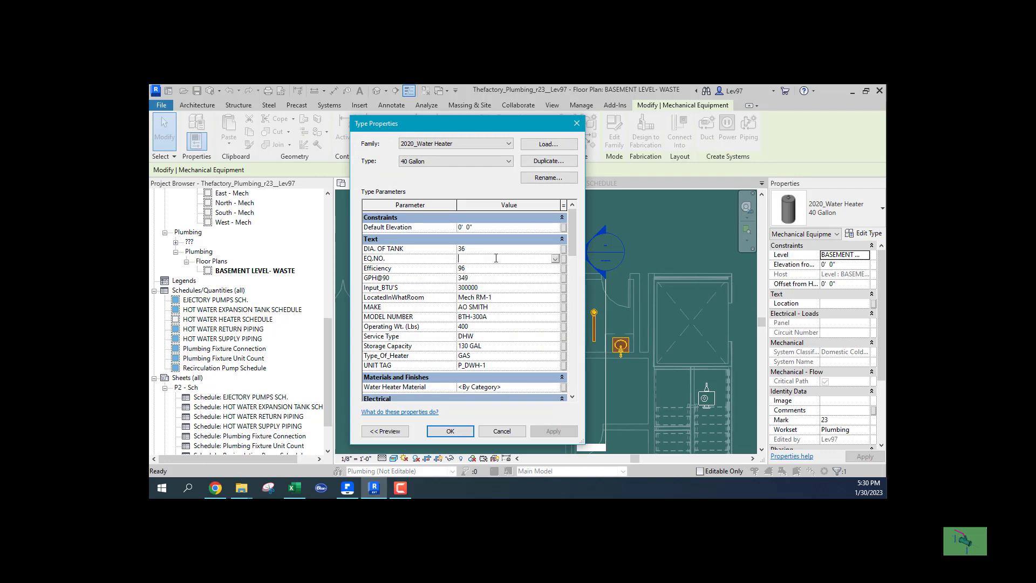
{"action": "type", "text": "PWH-1"}
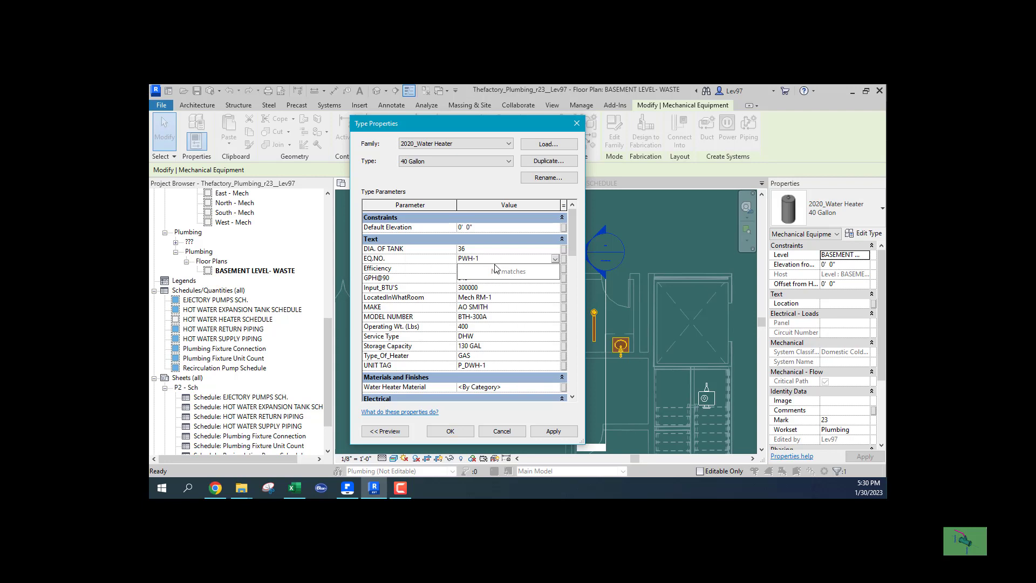
{"action": "left_click", "coordinate": [499, 297]}
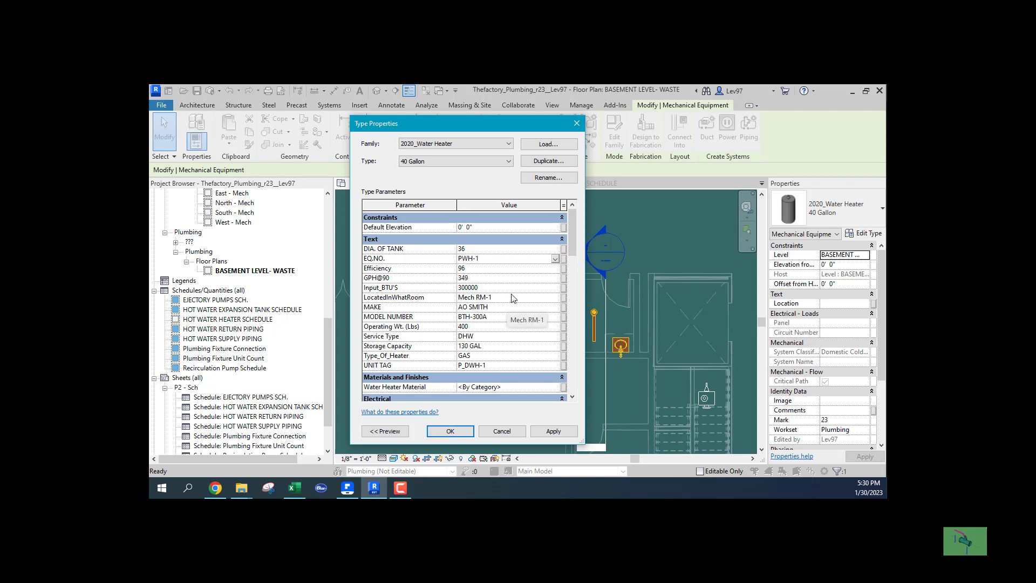
{"action": "double_click", "coordinate": [478, 257]}
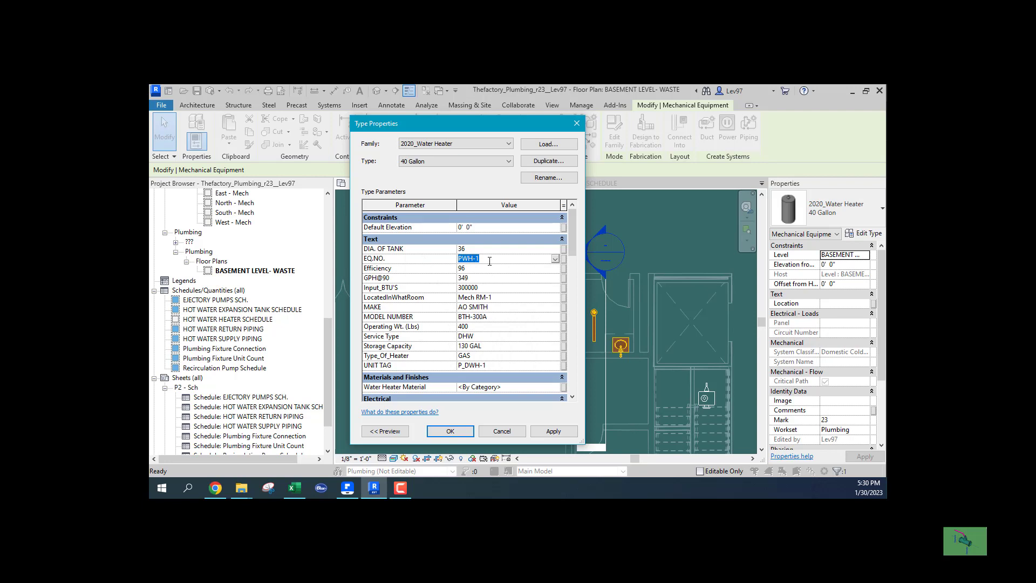
{"action": "left_click", "coordinate": [510, 317]}
{"action": "left_click", "coordinate": [451, 432]}
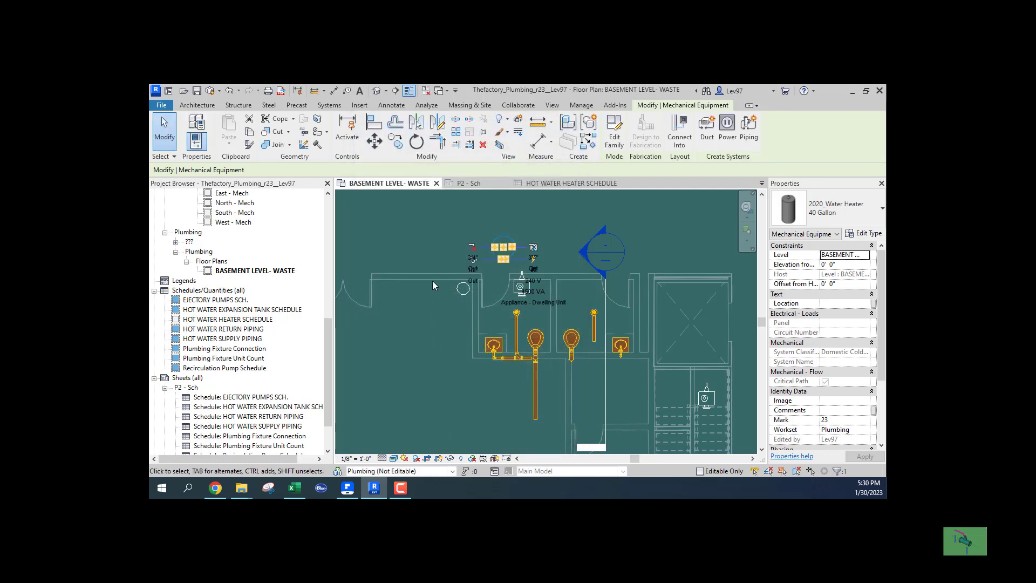
{"action": "left_click", "coordinate": [542, 184]}
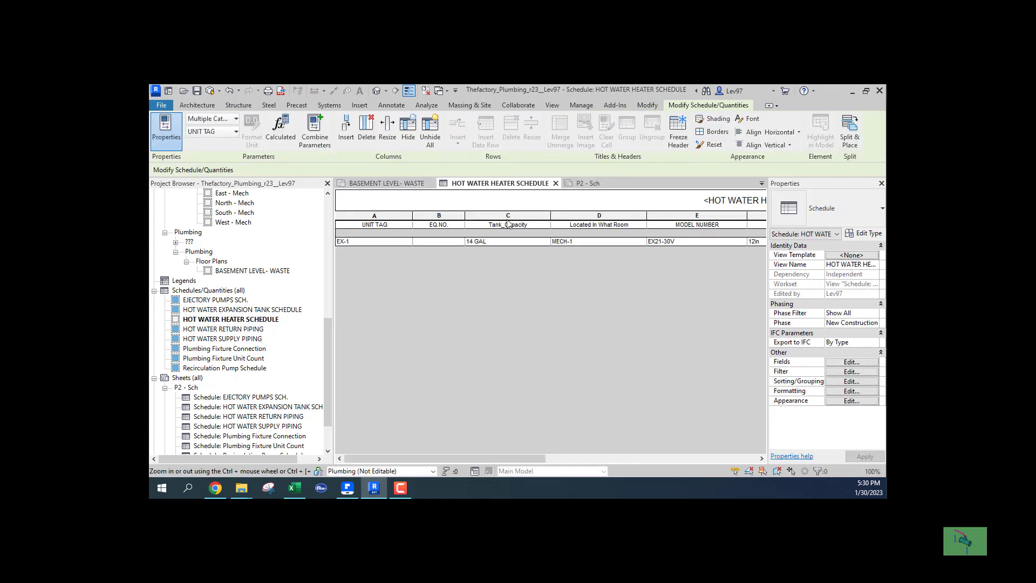
Set the EQ.NO. type parameter of the 40 Gallon water heater in the BASEMENT LEVEL- WASTE plan to PPWH-1
{"action": "left_click", "coordinate": [408, 185]}
{"action": "left_click", "coordinate": [512, 263]}
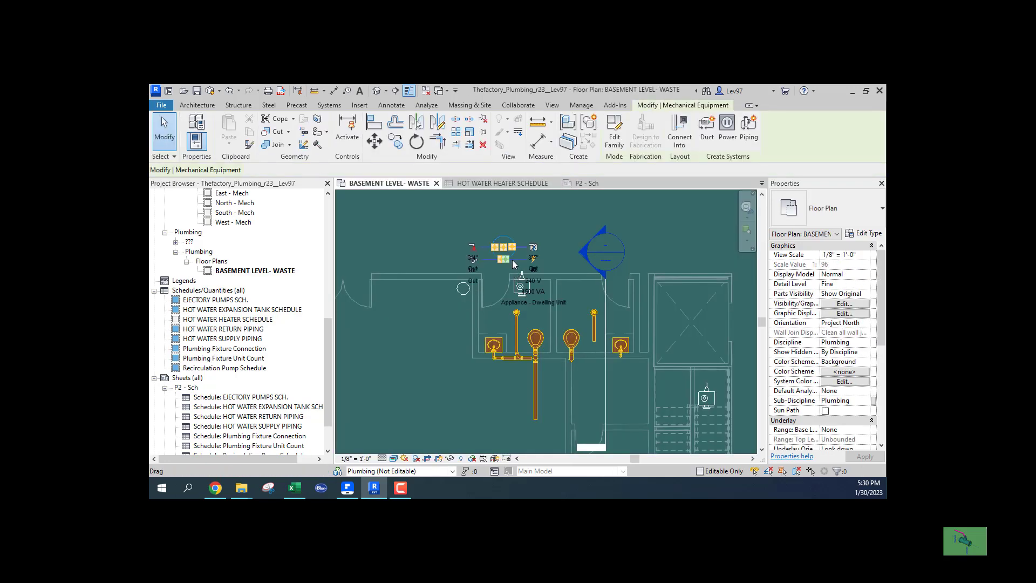
{"action": "left_click", "coordinate": [869, 233]}
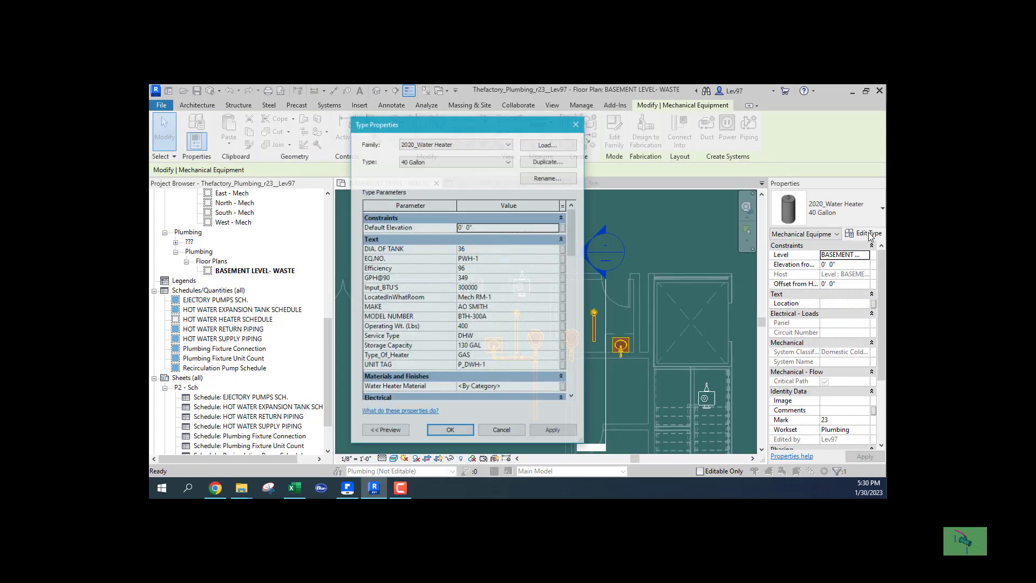
{"action": "left_click", "coordinate": [491, 262]}
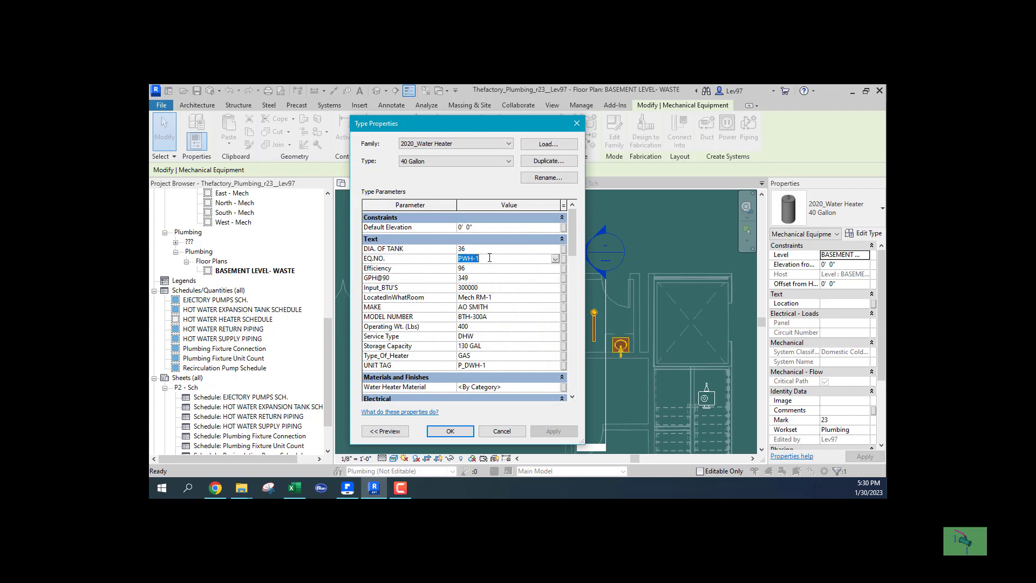
{"action": "left_click", "coordinate": [462, 261]}
{"action": "type", "text": "P"}
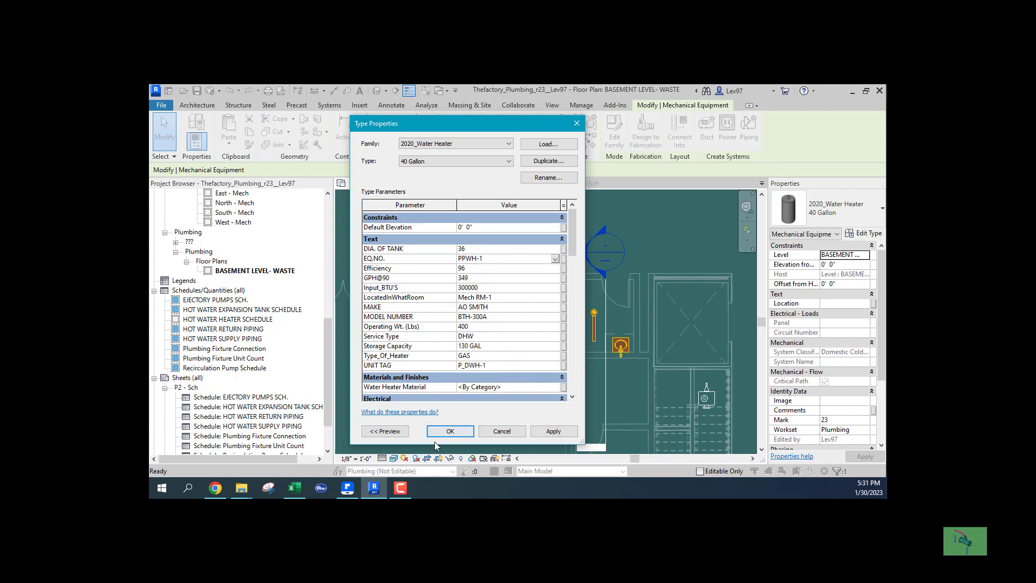
{"action": "left_click", "coordinate": [448, 430]}
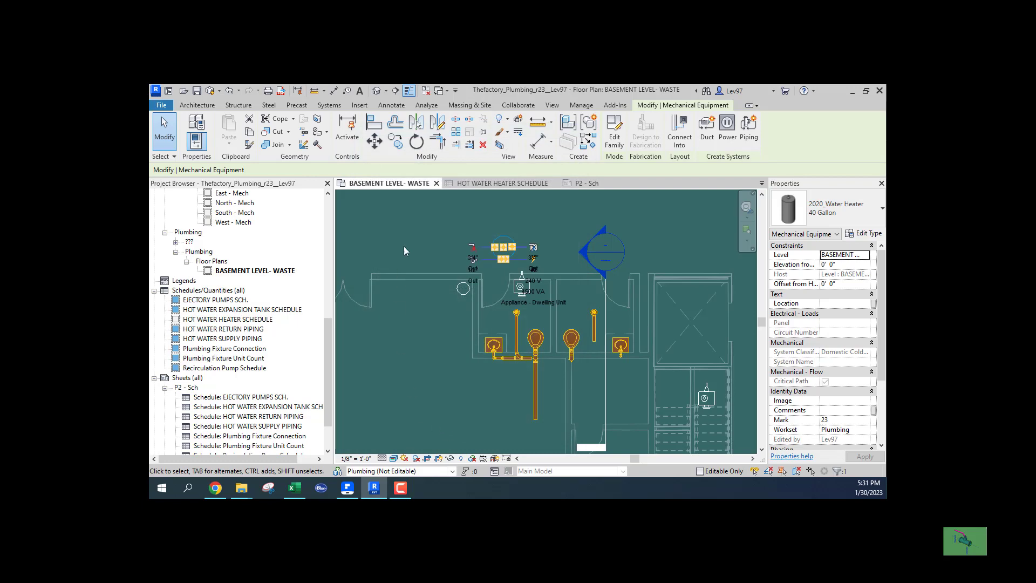
Open the selected water heater's family for editing and set the EQ.NO. value of its 40 Gallon type to WERTY
{"action": "left_click", "coordinate": [614, 146]}
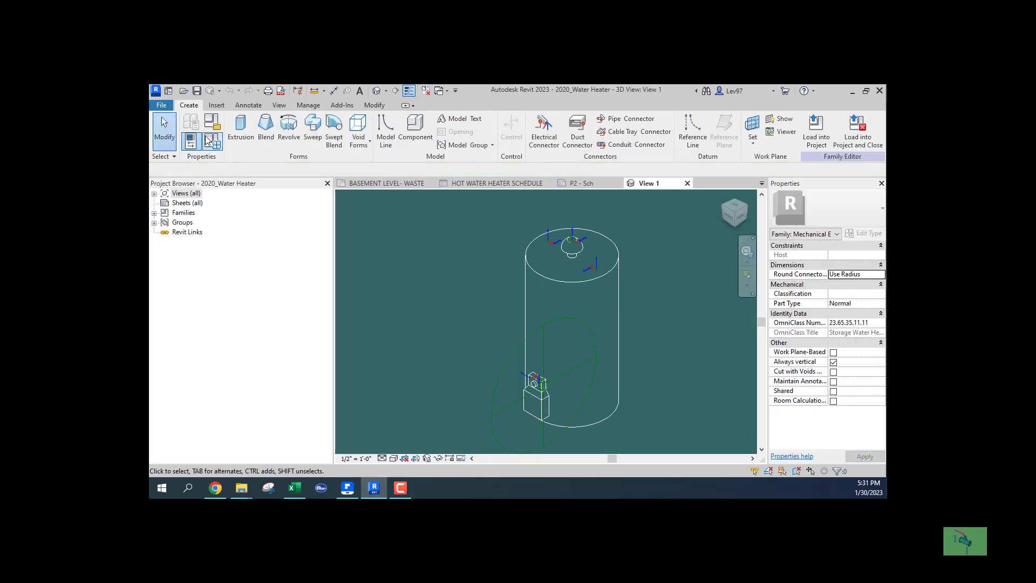
{"action": "left_click", "coordinate": [217, 144]}
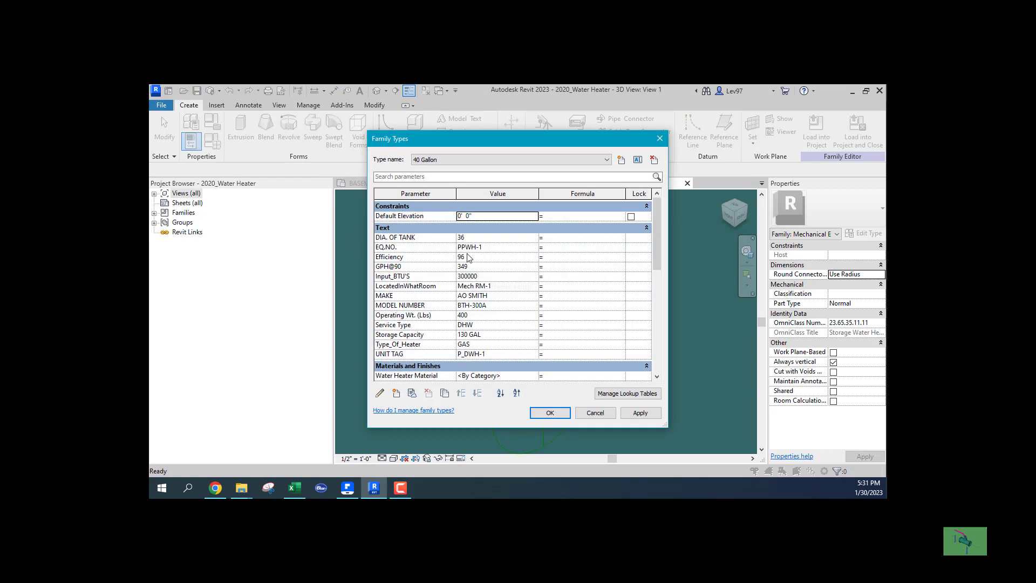
{"action": "left_click", "coordinate": [461, 256]}
{"action": "type", "text": "96"}
{"action": "left_click_drag", "start_coordinate": [489, 248], "coordinate": [405, 246]}
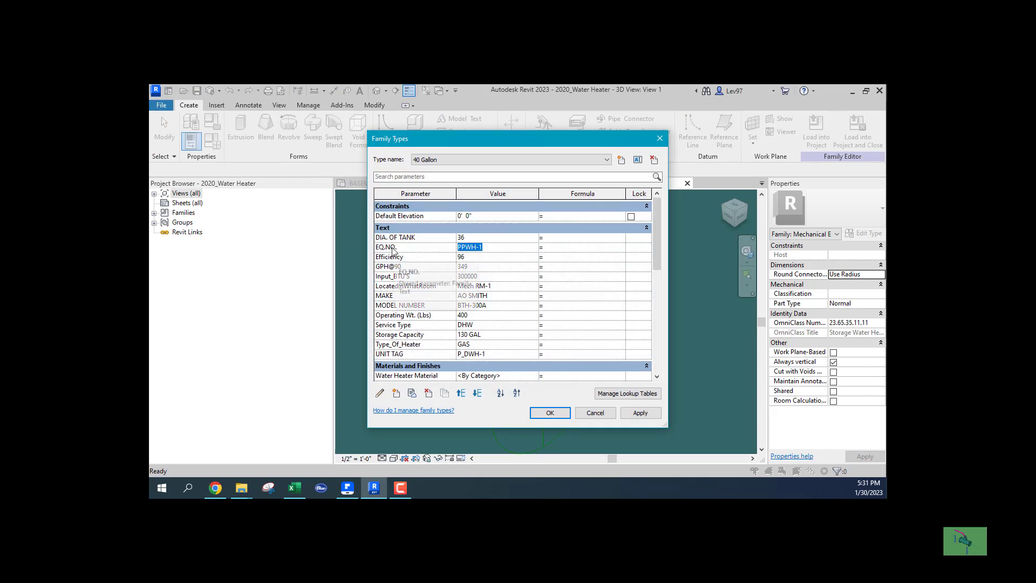
{"action": "type", "text": "WERTY"}
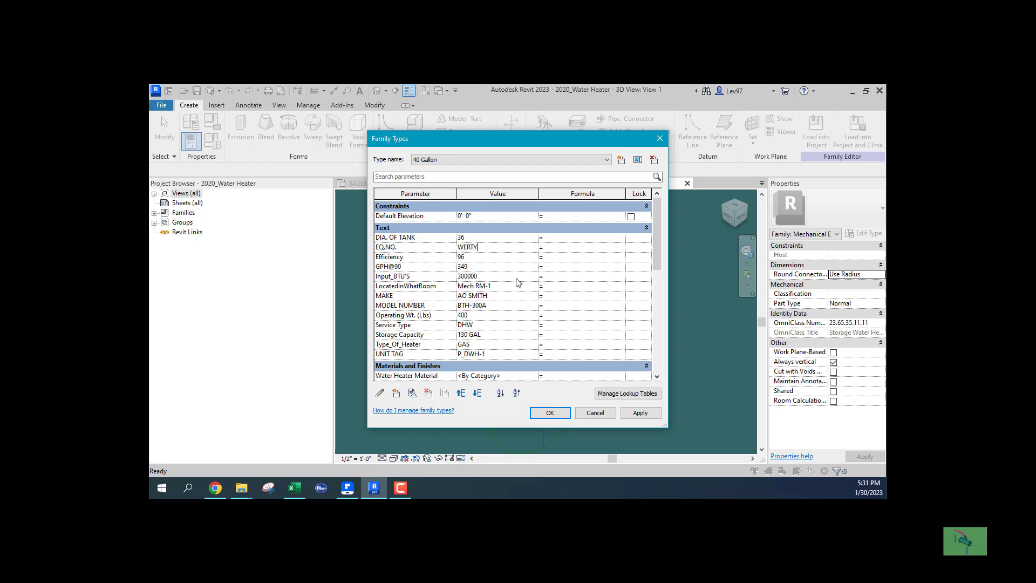
{"action": "left_click", "coordinate": [550, 413]}
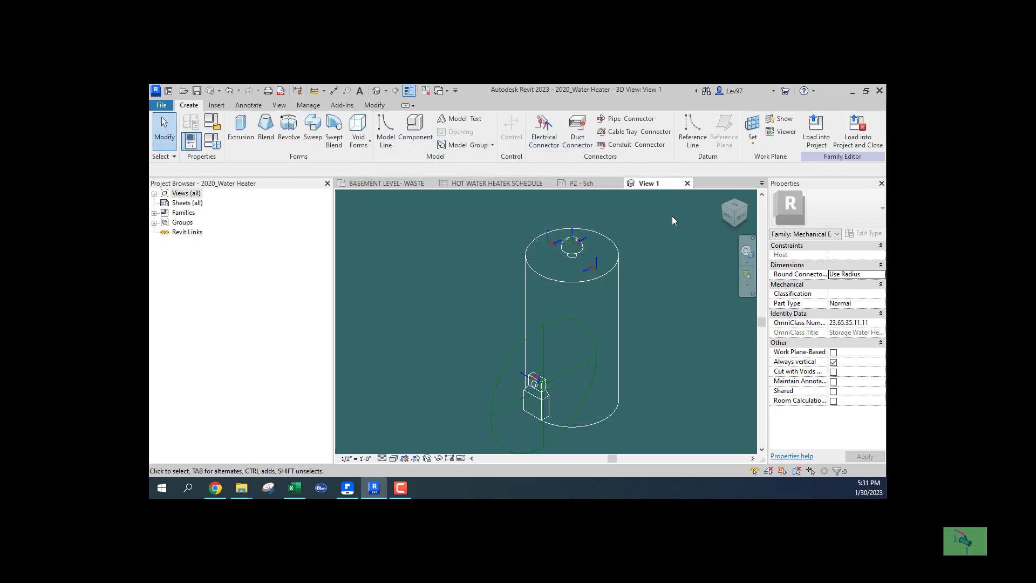
Save the water heater family, close it and reload it into the project, overwriting the existing version and its parameter values
{"action": "left_click", "coordinate": [852, 142]}
{"action": "left_click", "coordinate": [508, 293]}
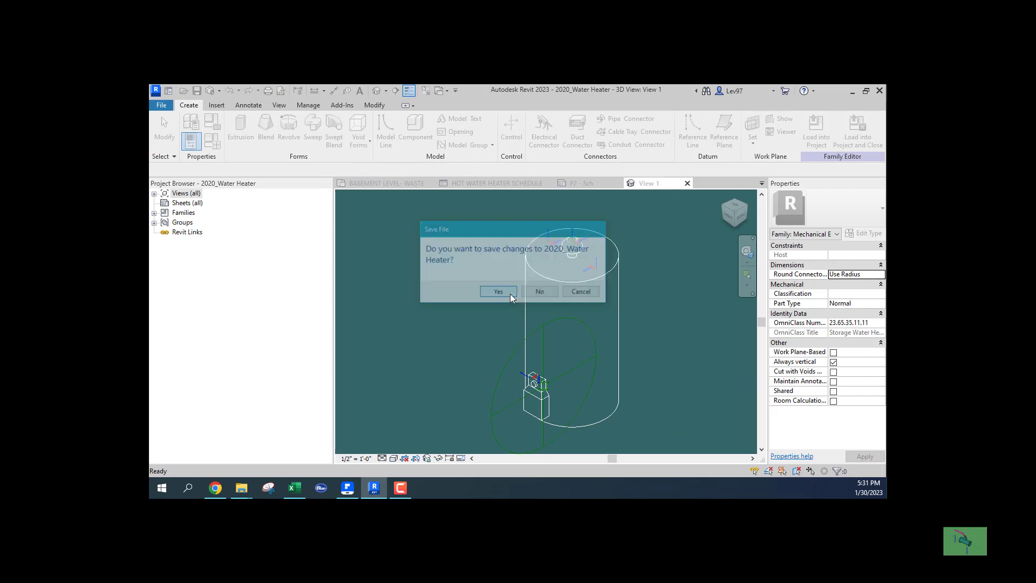
{"action": "left_click", "coordinate": [510, 293]}
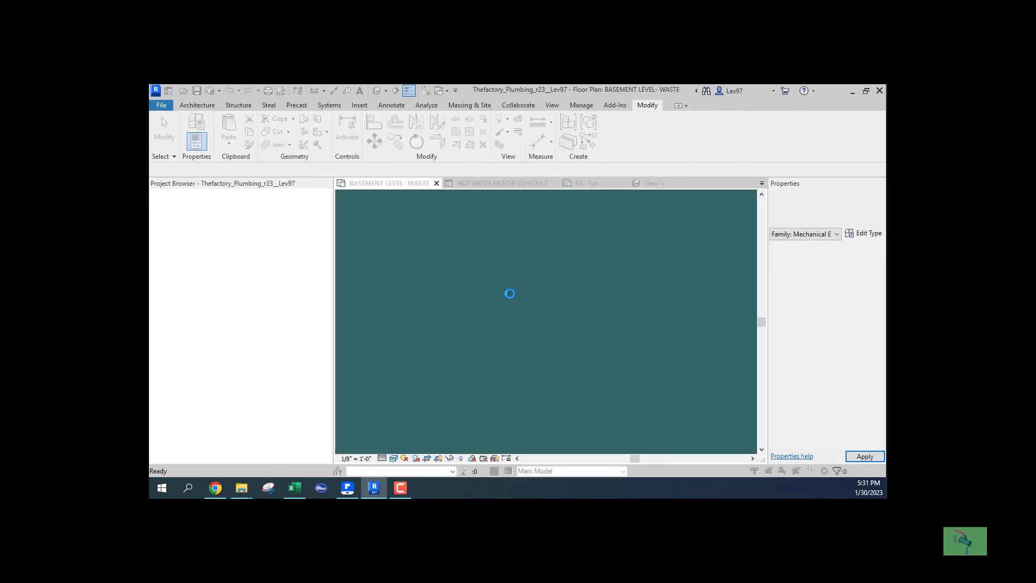
{"action": "left_click", "coordinate": [477, 287]}
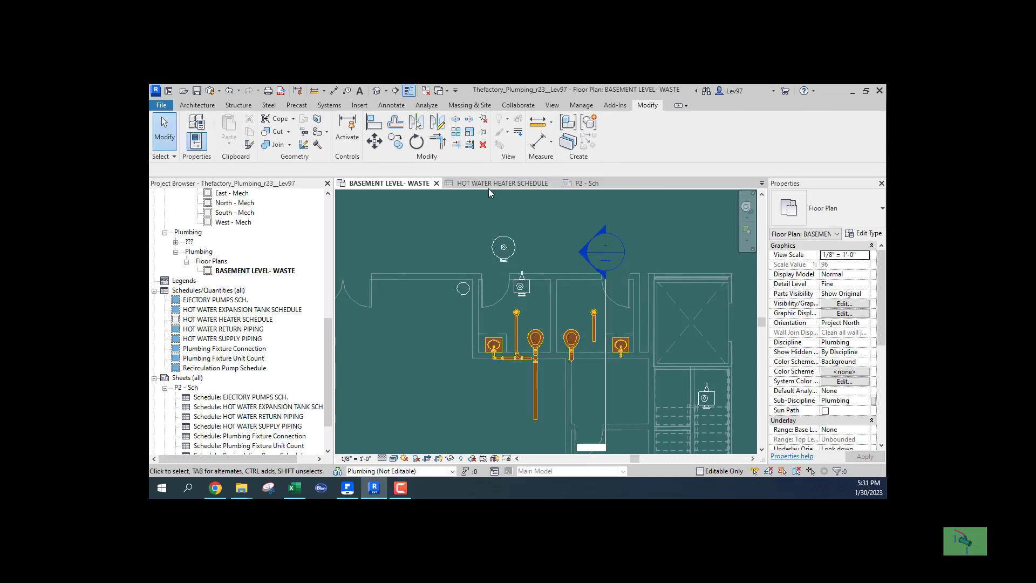
Check the EQ.NO. type parameter of the water heater in the plan and compare it with the HOT WATER HEATER SCHEDULE
{"action": "left_click", "coordinate": [496, 255]}
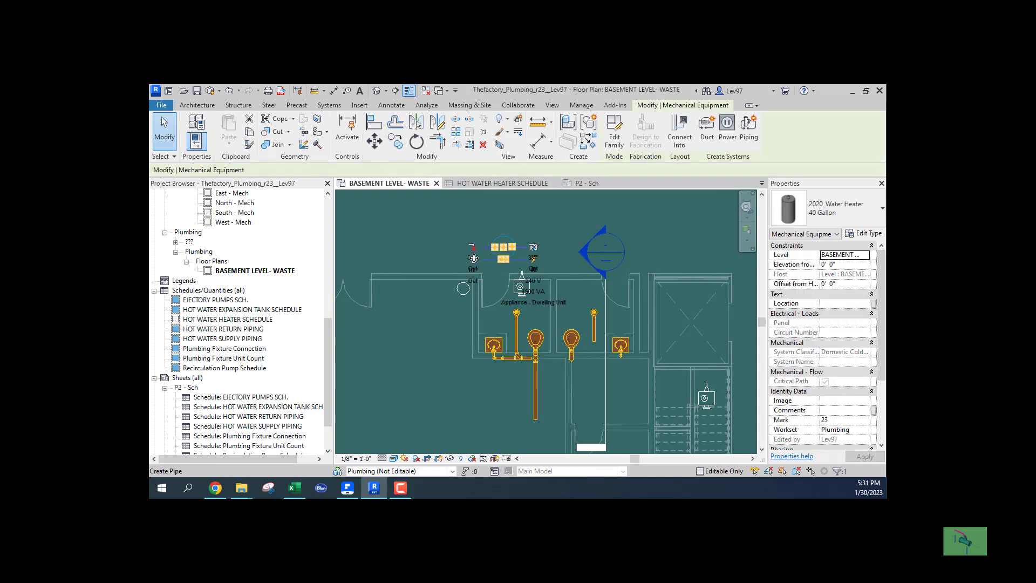
{"action": "left_click", "coordinate": [863, 234]}
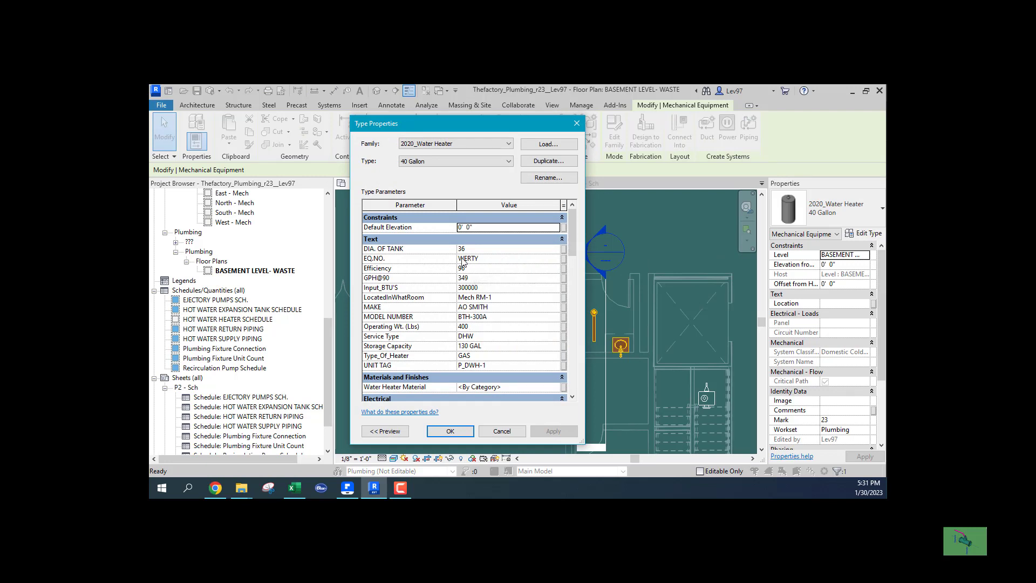
{"action": "left_click", "coordinate": [450, 431]}
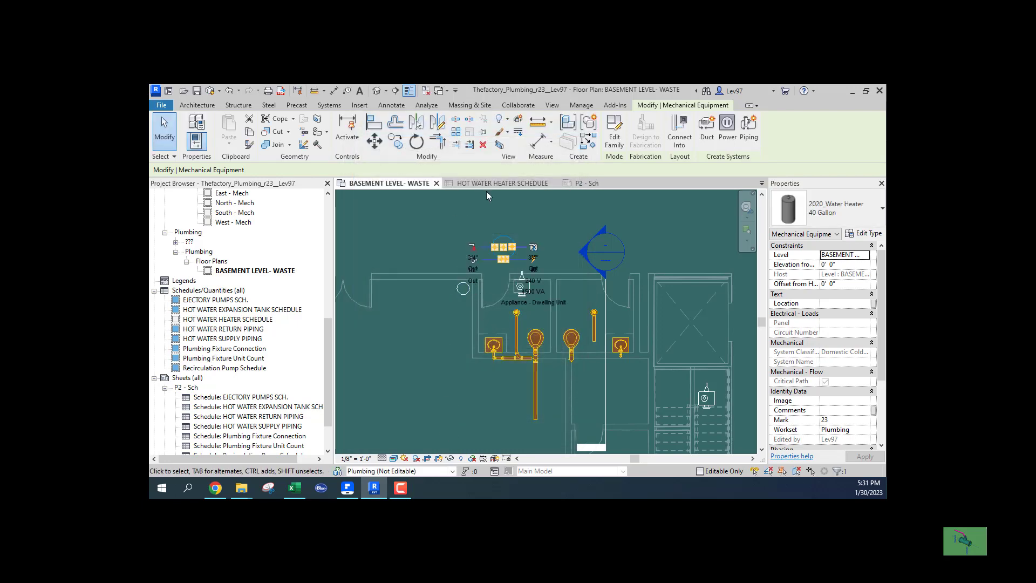
{"action": "left_click", "coordinate": [487, 183]}
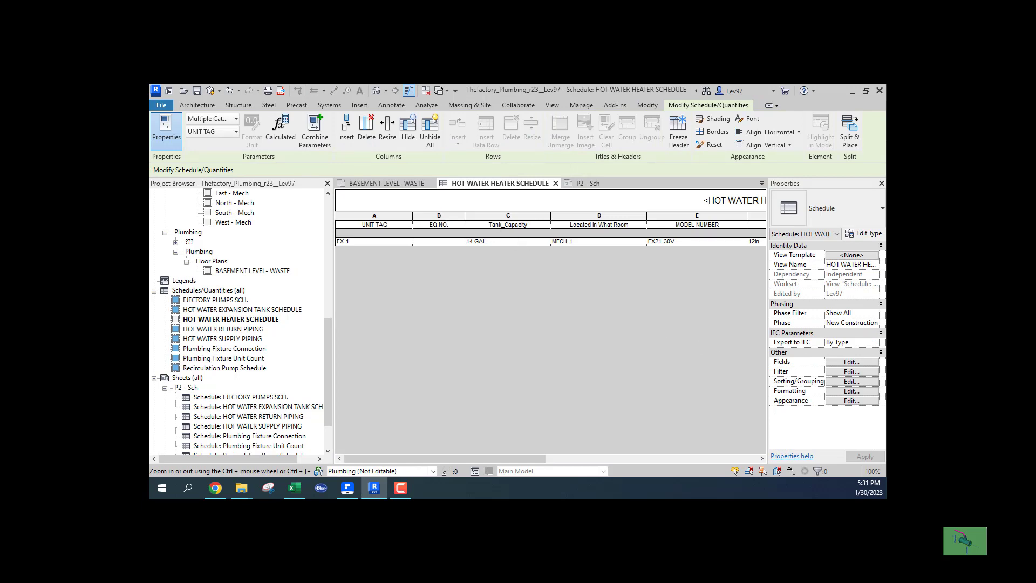
Change the HOT WATER HEATER SCHEDULE's filter to use the EQ.NO. field with the "begins with" condition
{"action": "left_click", "coordinate": [850, 362]}
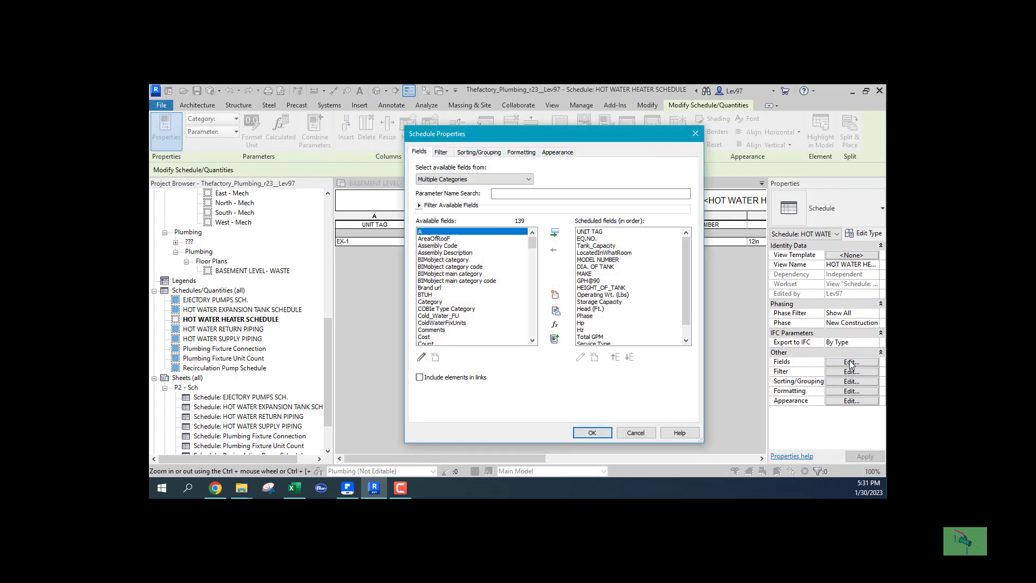
{"action": "left_click", "coordinate": [441, 152]}
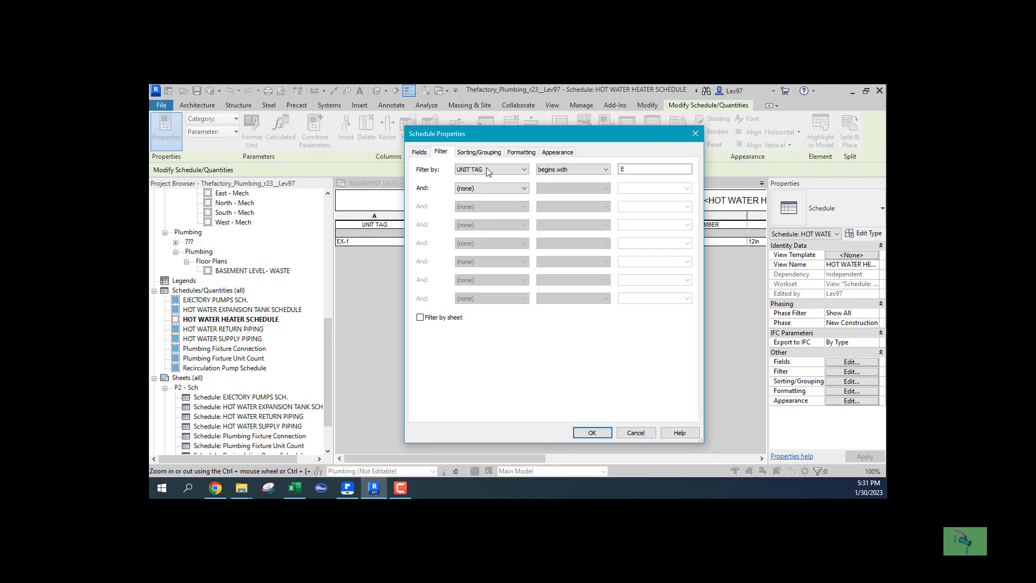
{"action": "left_click", "coordinate": [523, 171]}
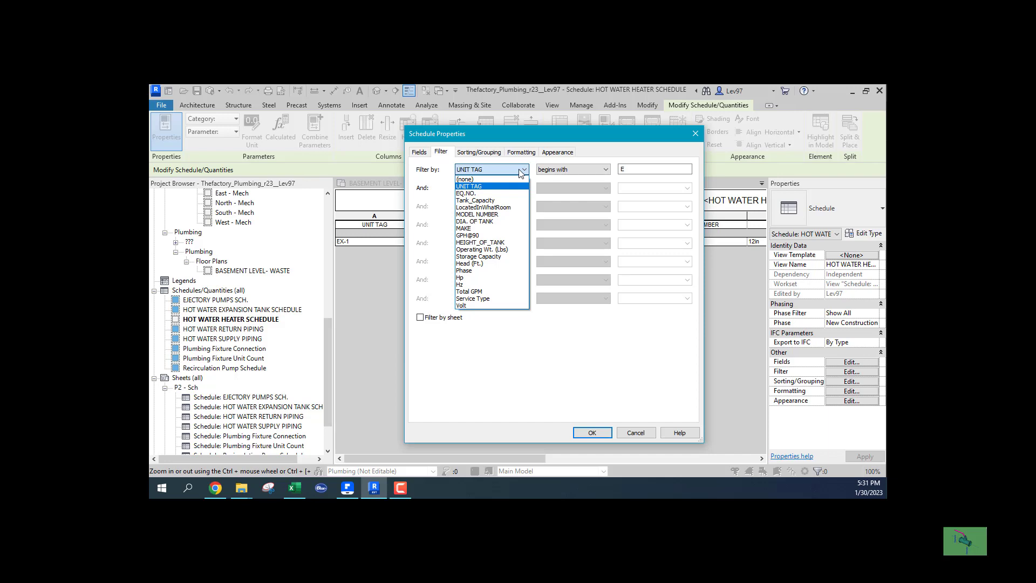
{"action": "left_click", "coordinate": [463, 194]}
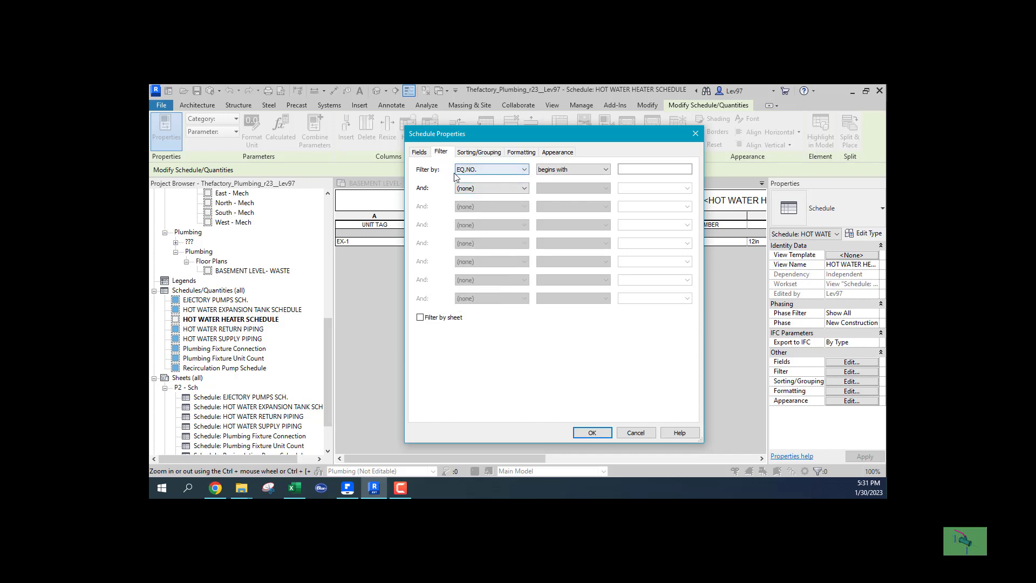
{"action": "left_click", "coordinate": [623, 170]}
Sort the schedule by EQ.NO., review its formatting and appearance settings, and accept the schedule properties
{"action": "left_click", "coordinate": [488, 154]}
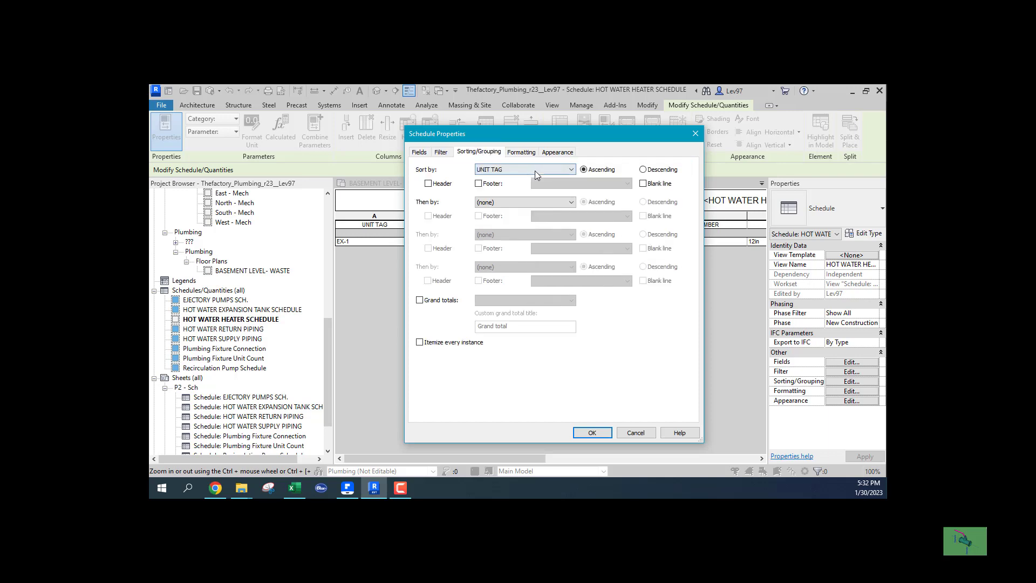
{"action": "left_click", "coordinate": [489, 170]}
{"action": "left_click", "coordinate": [488, 193]}
{"action": "left_click", "coordinate": [522, 153]}
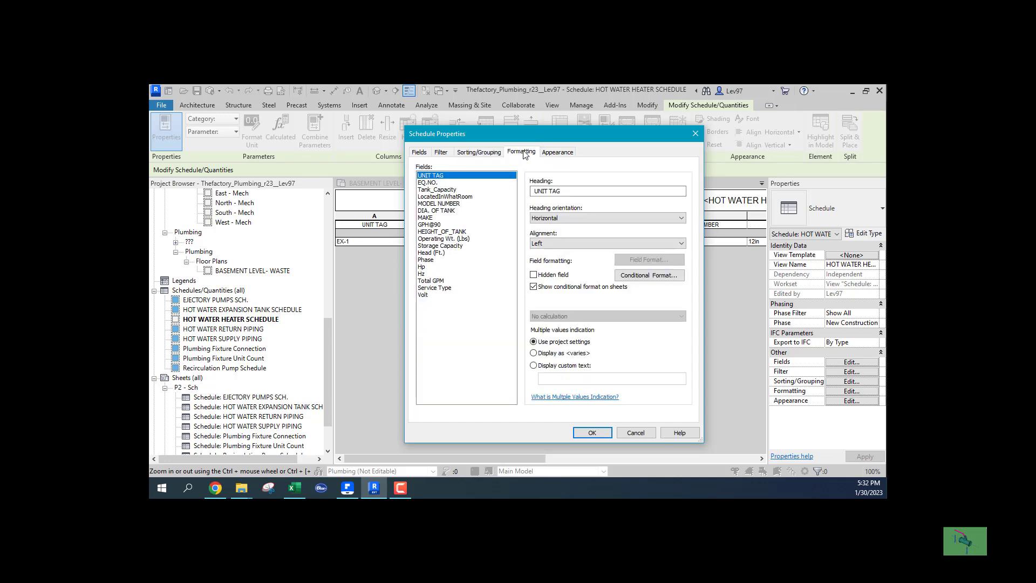
{"action": "left_click", "coordinate": [427, 183]}
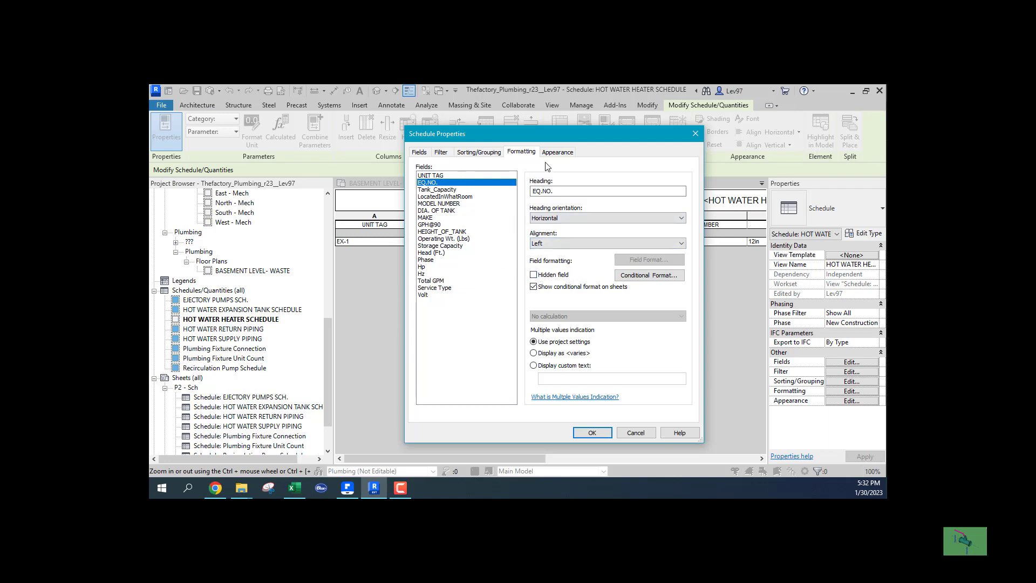
{"action": "left_click", "coordinate": [556, 153]}
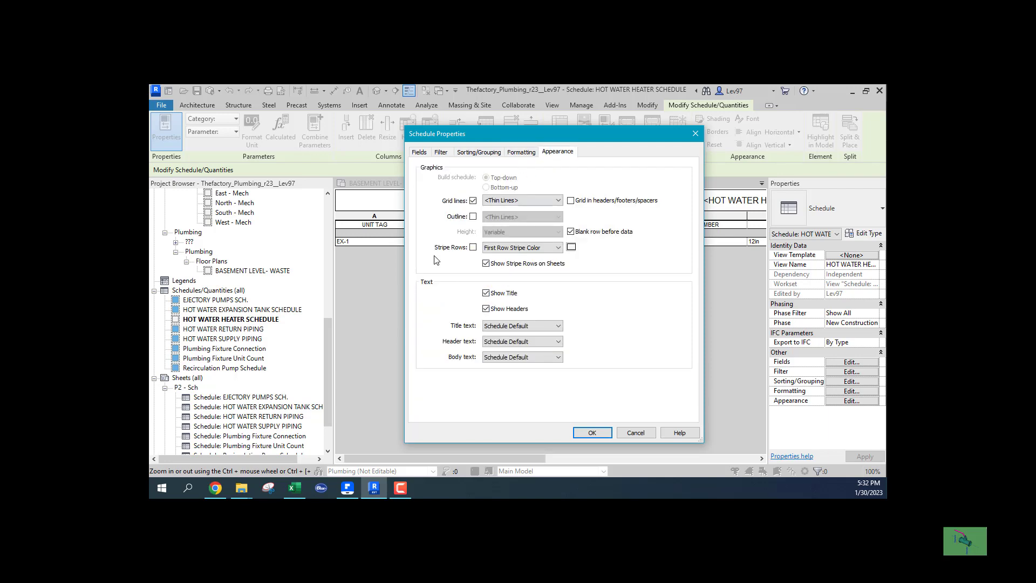
{"action": "left_click", "coordinate": [419, 152]}
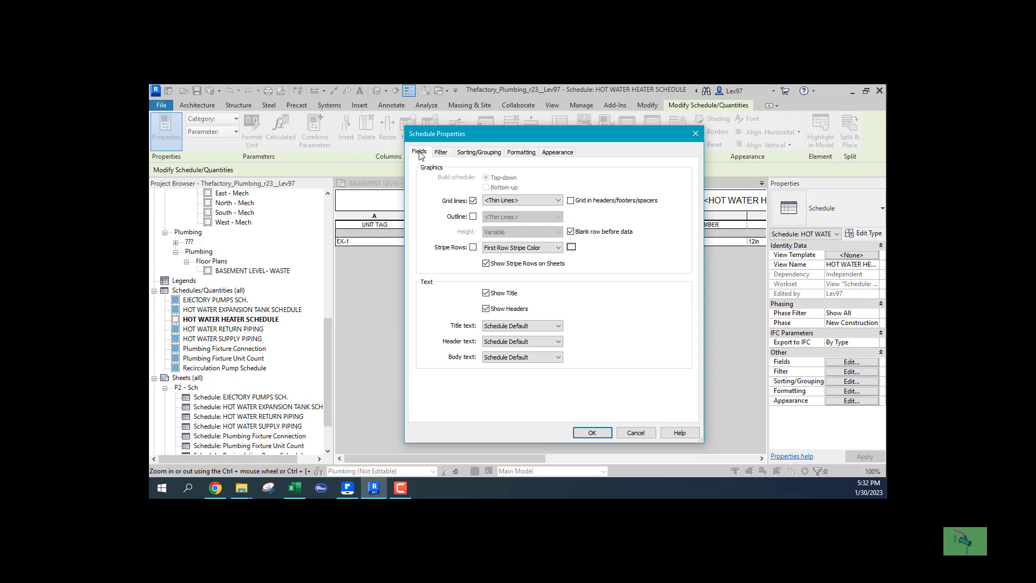
{"action": "left_click", "coordinate": [593, 433]}
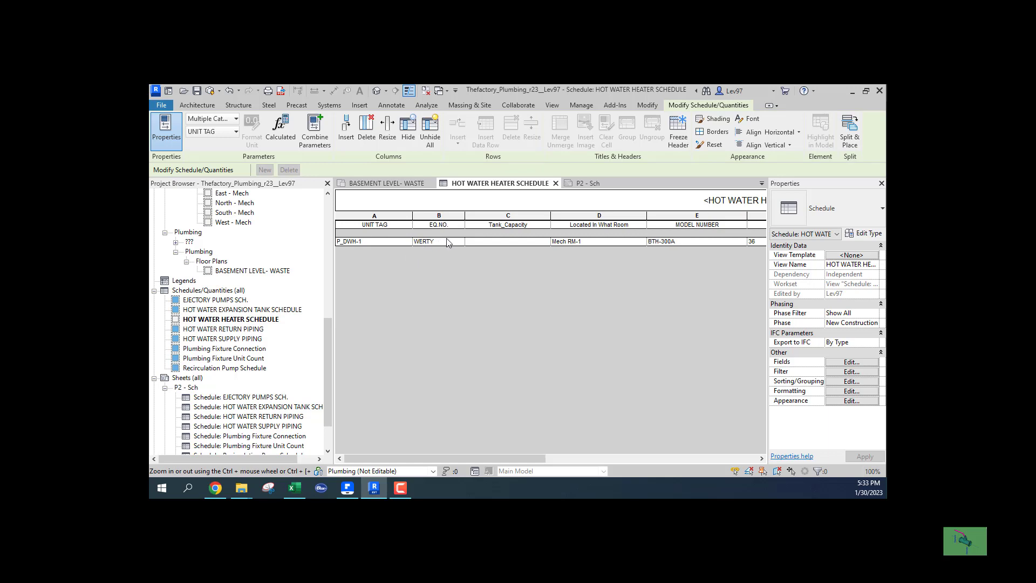
Review the water heater's type parameters in the basement plan and compare them with the columns of the HOT WATER HEATER SCHEDULE
{"action": "left_click", "coordinate": [412, 184]}
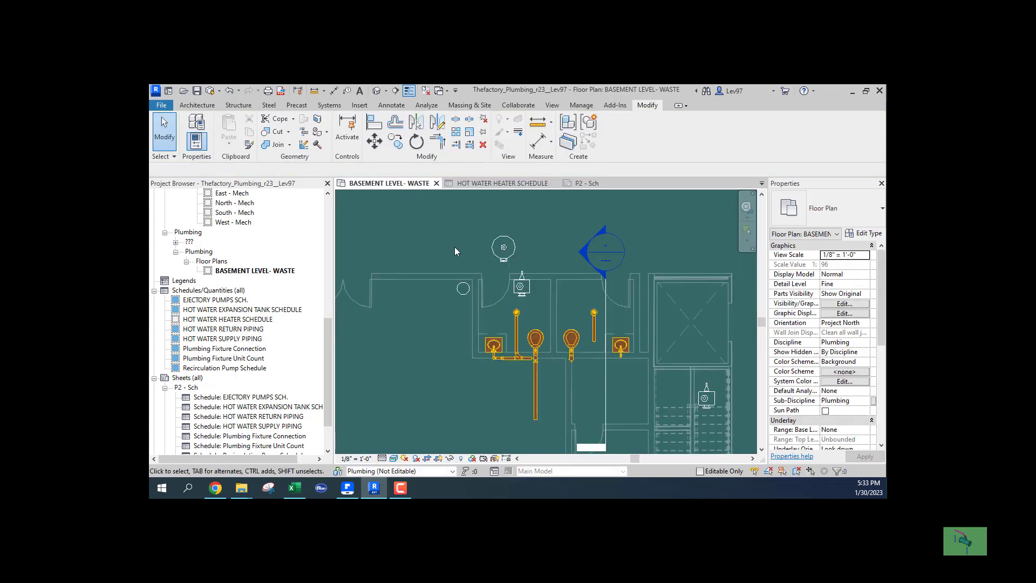
{"action": "left_click", "coordinate": [502, 249]}
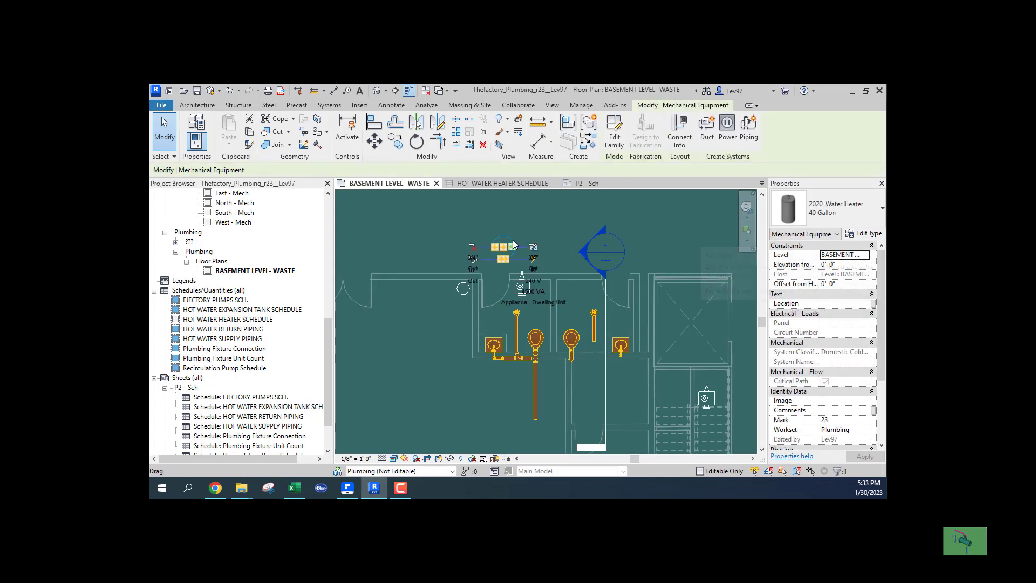
{"action": "left_click", "coordinate": [863, 235]}
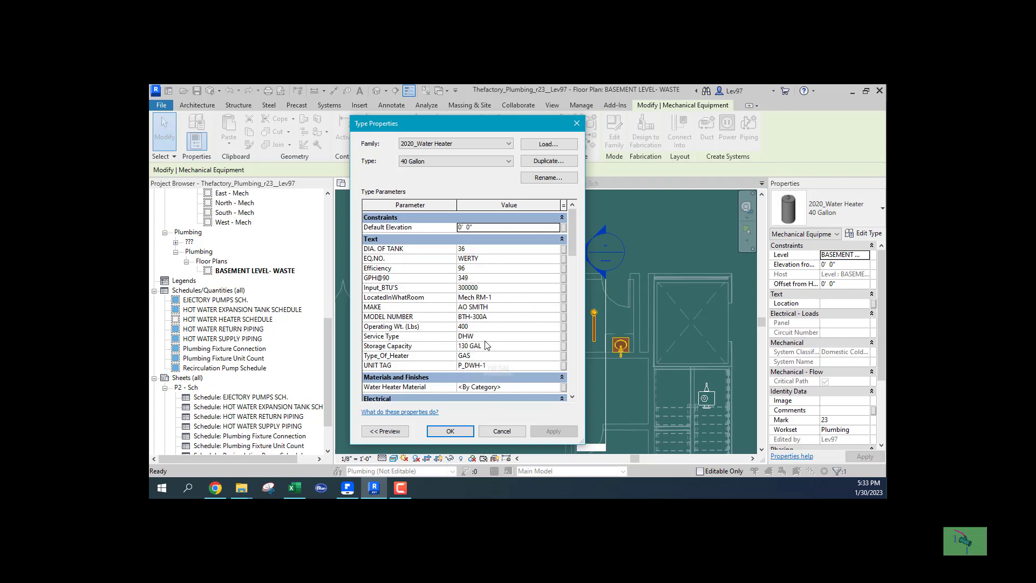
{"action": "left_click", "coordinate": [502, 432]}
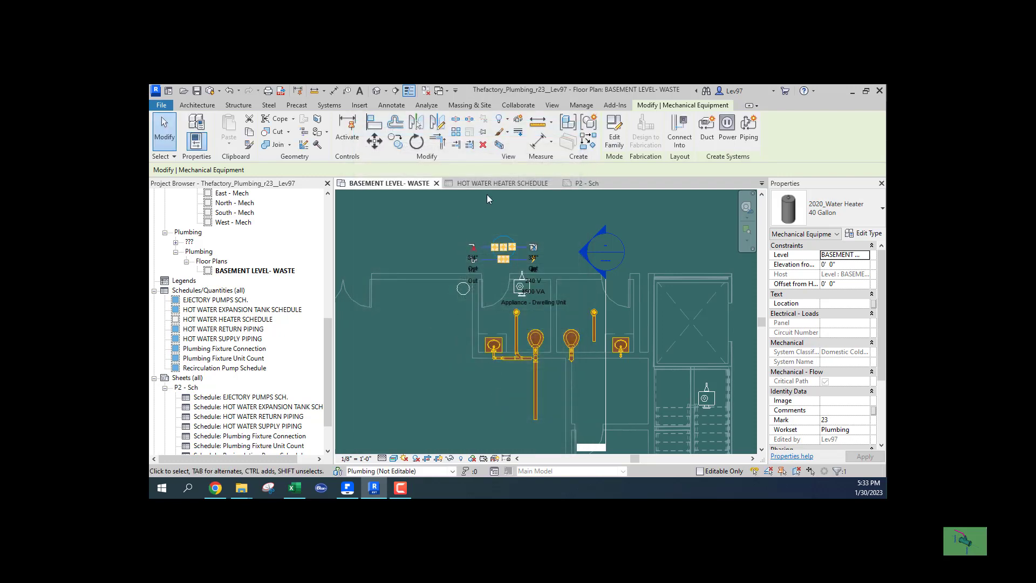
{"action": "left_click", "coordinate": [490, 185]}
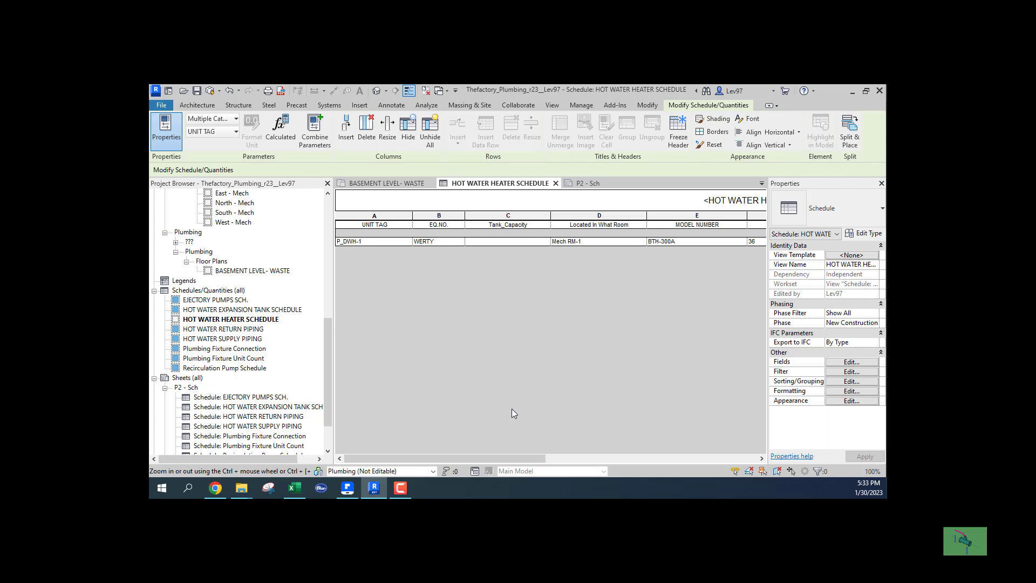
{"action": "left_click_drag", "start_coordinate": [523, 459], "coordinate": [591, 465]}
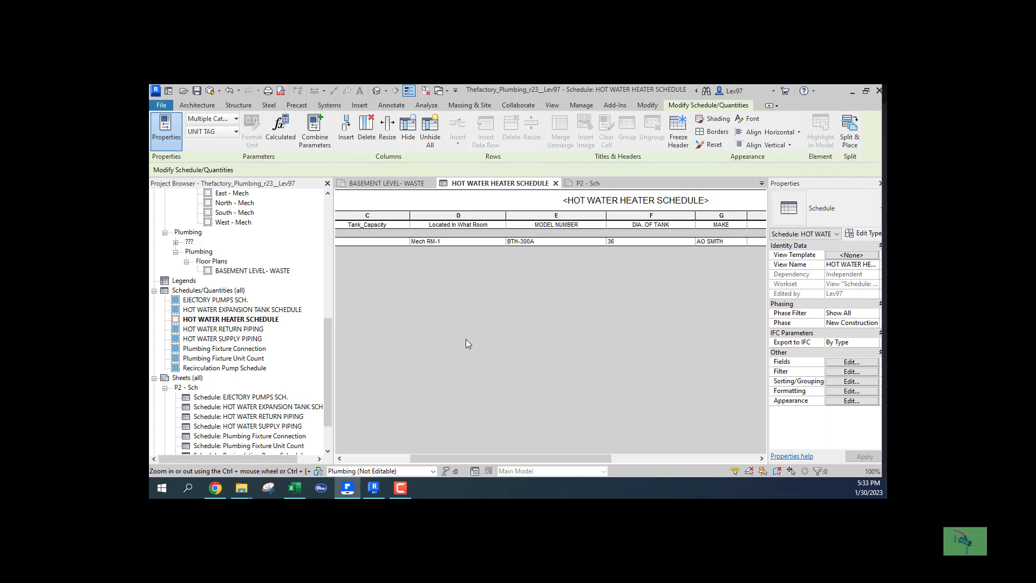
{"action": "left_click_drag", "start_coordinate": [419, 458], "coordinate": [338, 418]}
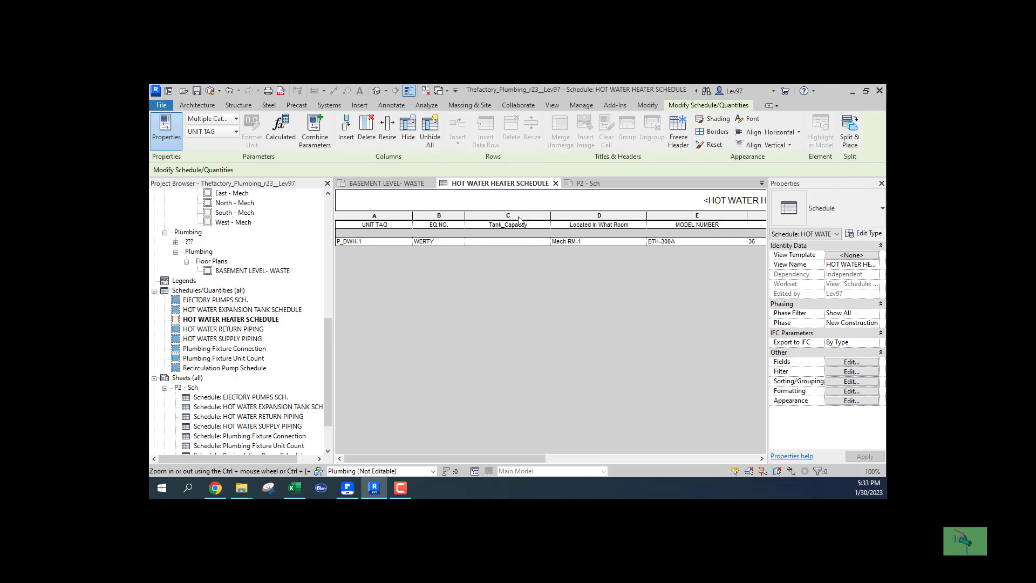
Hide the Tank_Capacity field in the HOT WATER HEATER SCHEDULE's formatting and check the remaining columns
{"action": "left_click", "coordinate": [851, 391]}
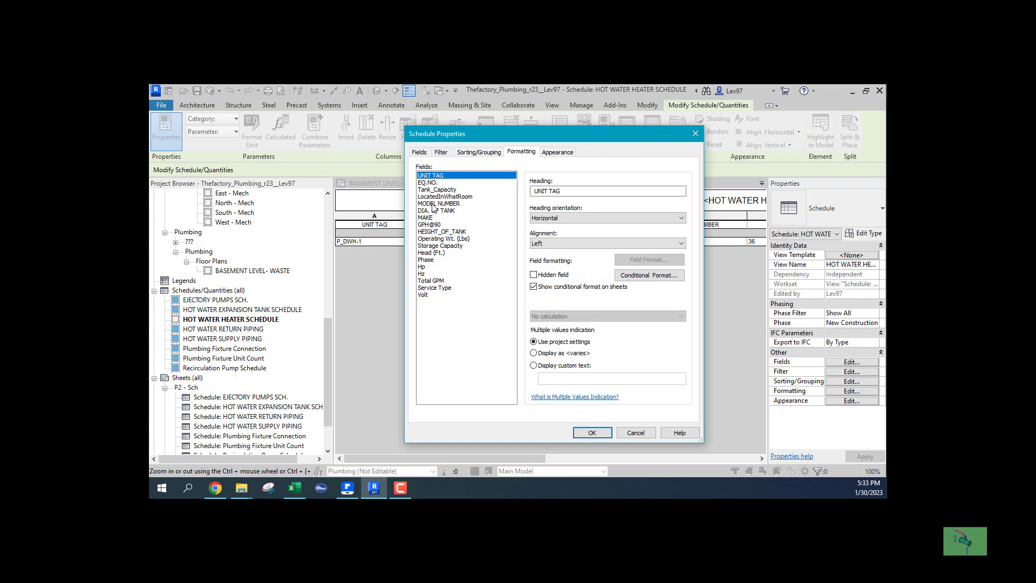
{"action": "left_click", "coordinate": [427, 191]}
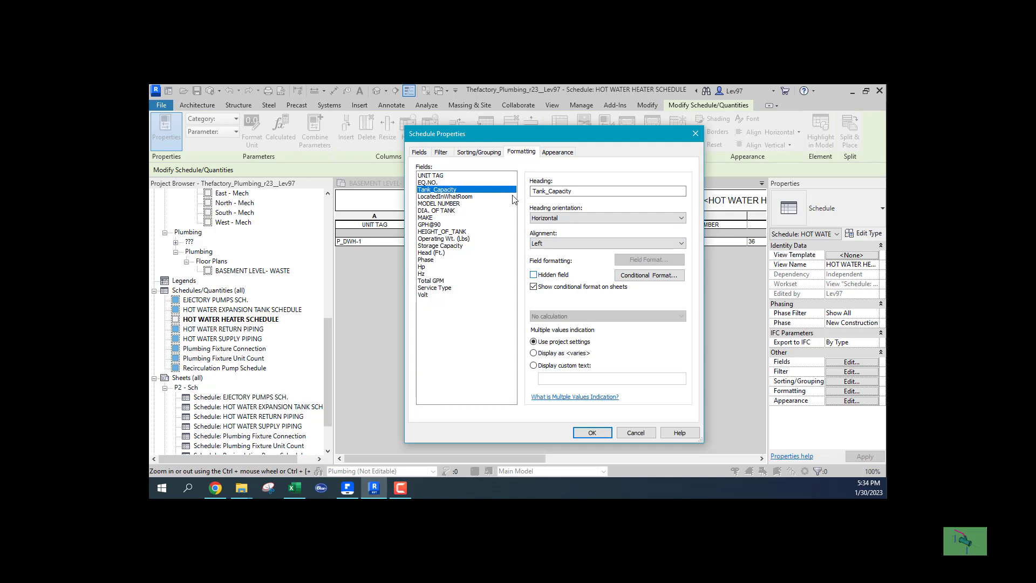
{"action": "left_click", "coordinate": [534, 275]}
{"action": "left_click", "coordinate": [451, 246]}
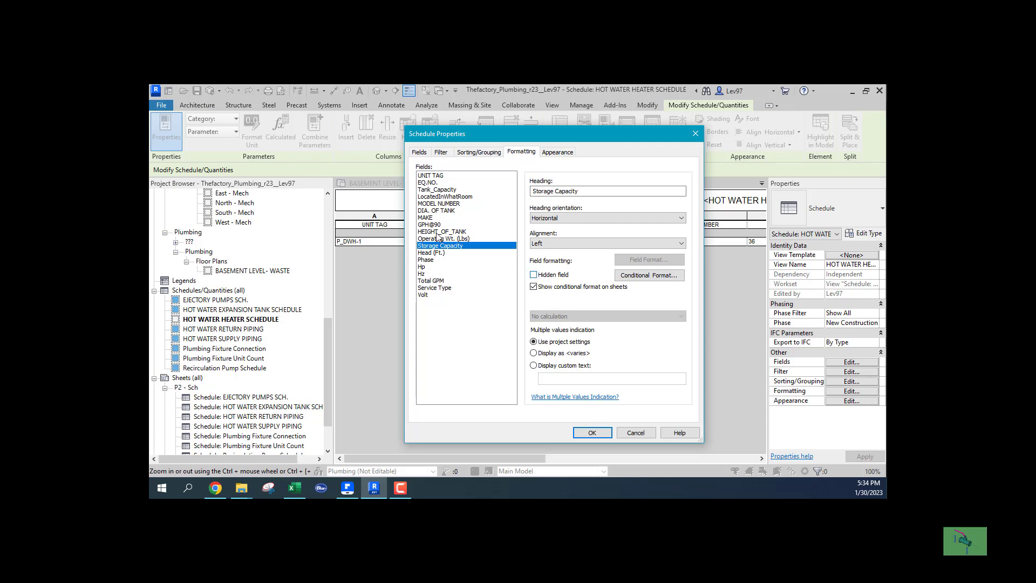
{"action": "left_click", "coordinate": [592, 432]}
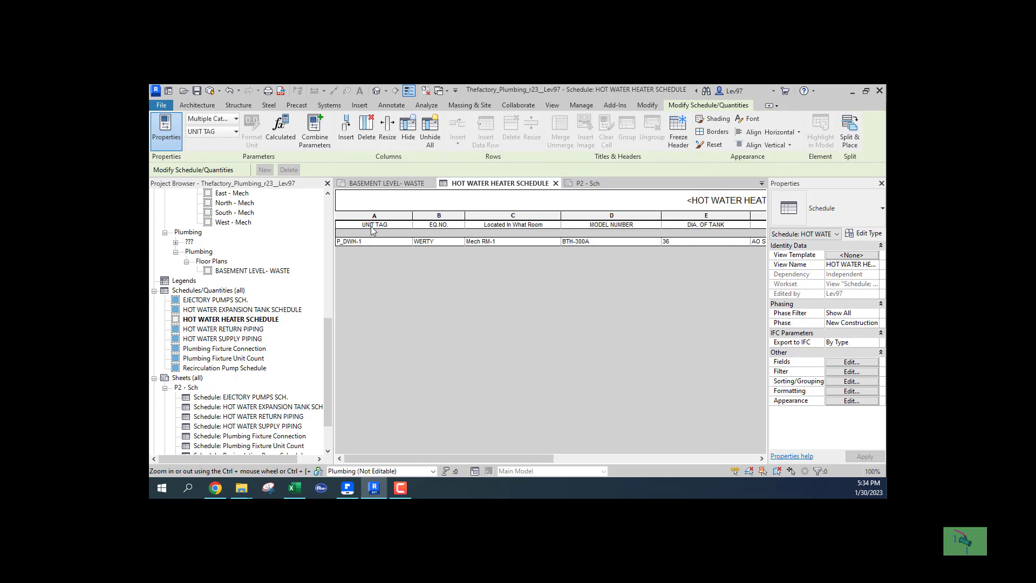
{"action": "left_click_drag", "start_coordinate": [523, 457], "coordinate": [732, 445]}
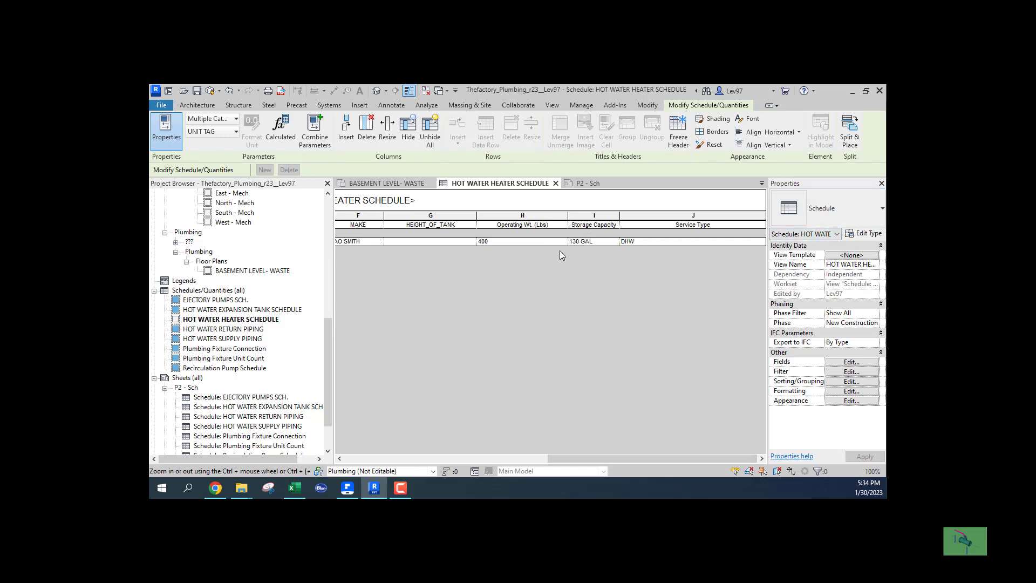
Set the Storage Capacity type parameter of the basement plan's water heater to 200 GAL and check the update in the HOT WATER HEATER SCHEDULE
{"action": "left_click", "coordinate": [386, 184]}
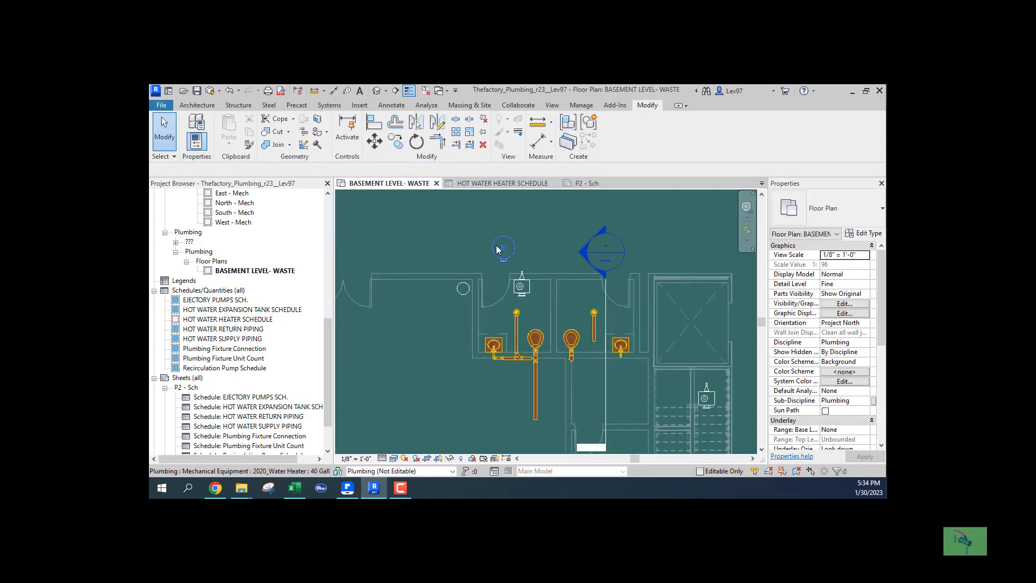
{"action": "left_click", "coordinate": [499, 250]}
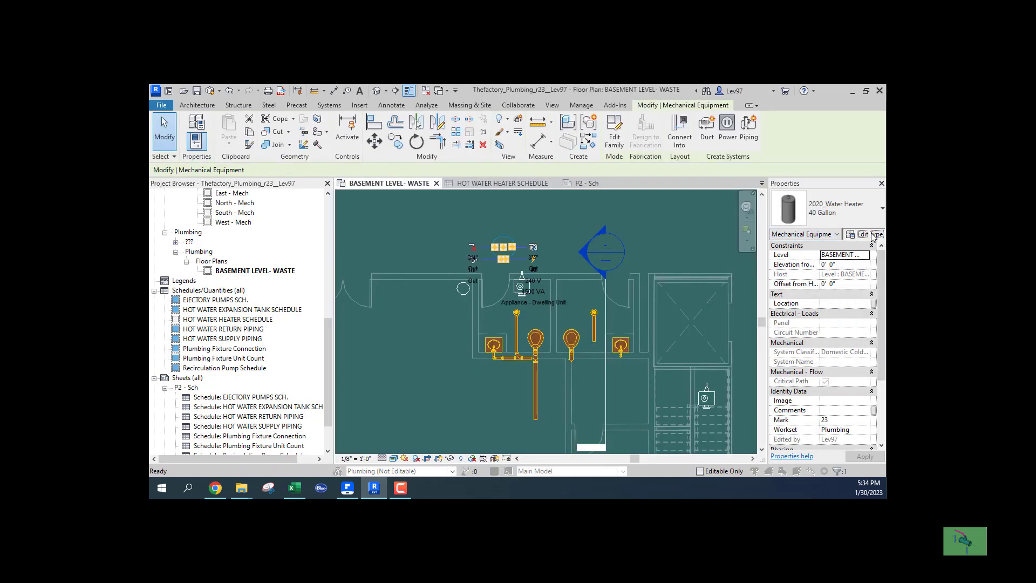
{"action": "left_click", "coordinate": [870, 234]}
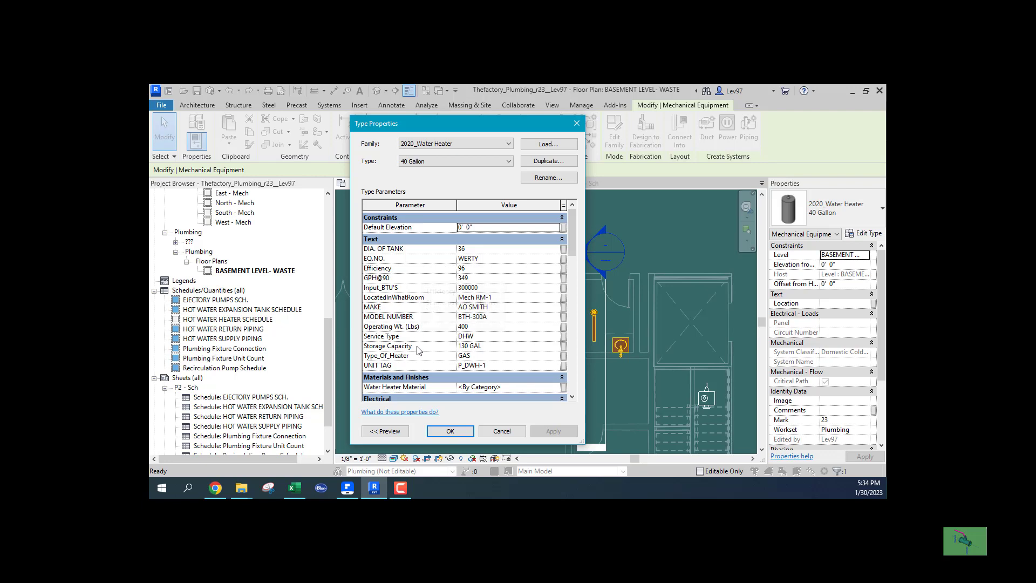
{"action": "left_click", "coordinate": [491, 345]}
{"action": "left_click_drag", "start_coordinate": [470, 346], "coordinate": [452, 348]}
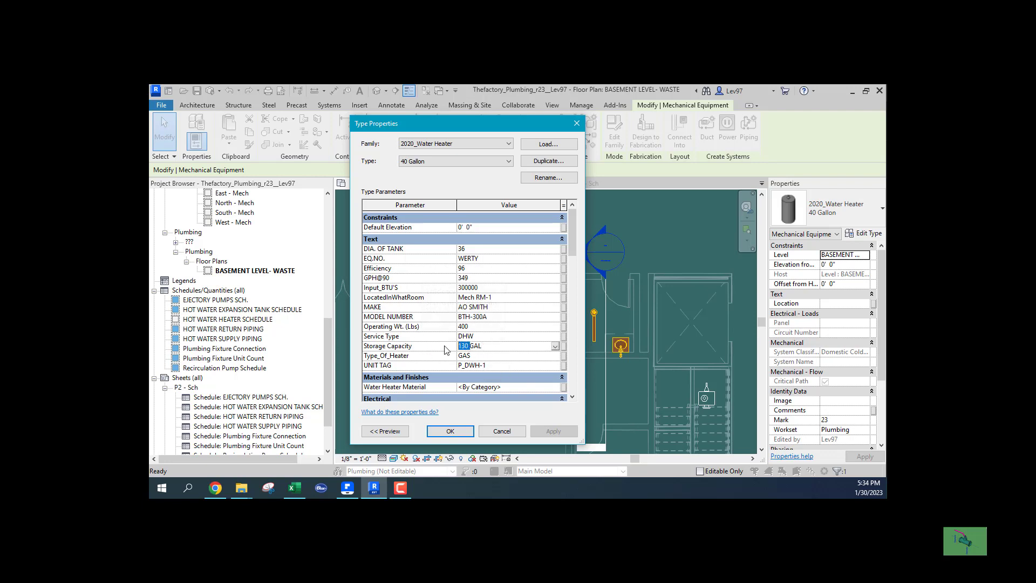
{"action": "type", "text": "200"}
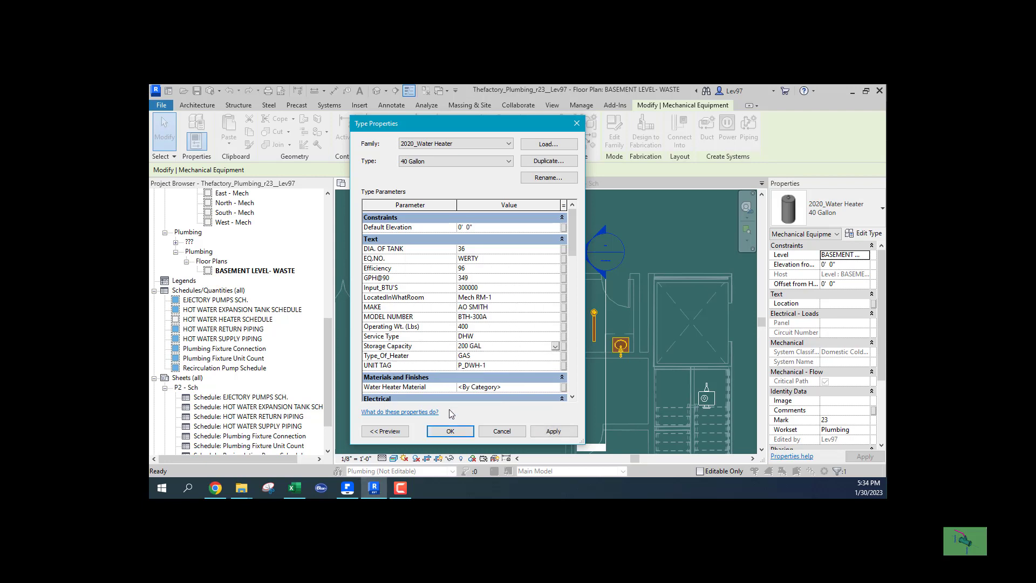
{"action": "left_click", "coordinate": [450, 430]}
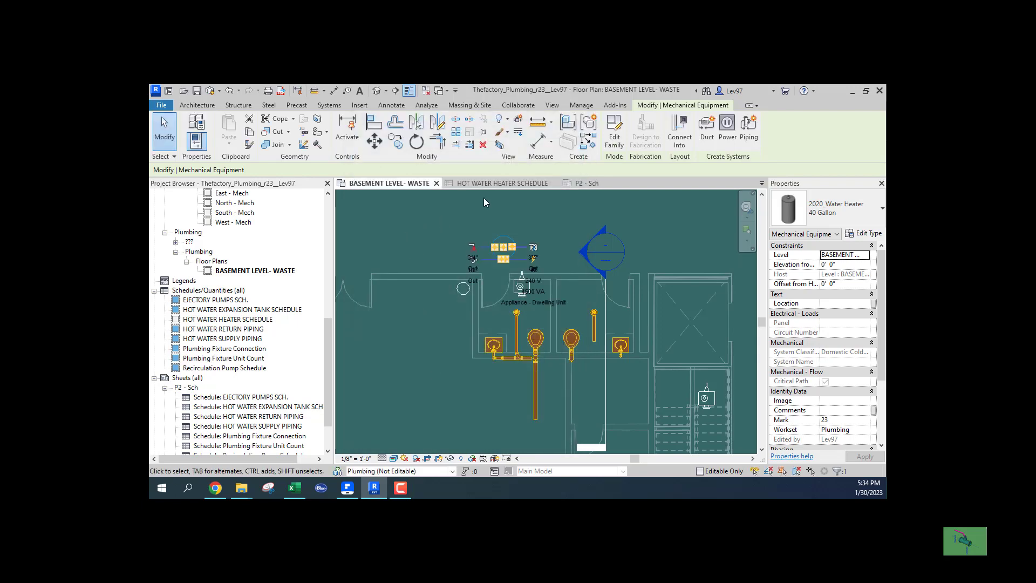
{"action": "left_click", "coordinate": [491, 185]}
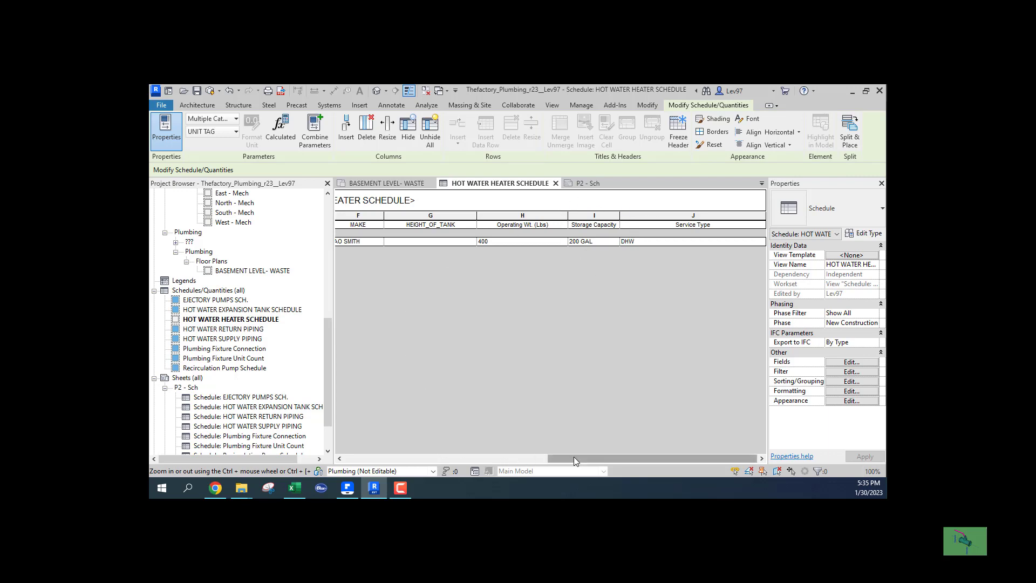
{"action": "left_click_drag", "start_coordinate": [574, 456], "coordinate": [357, 433]}
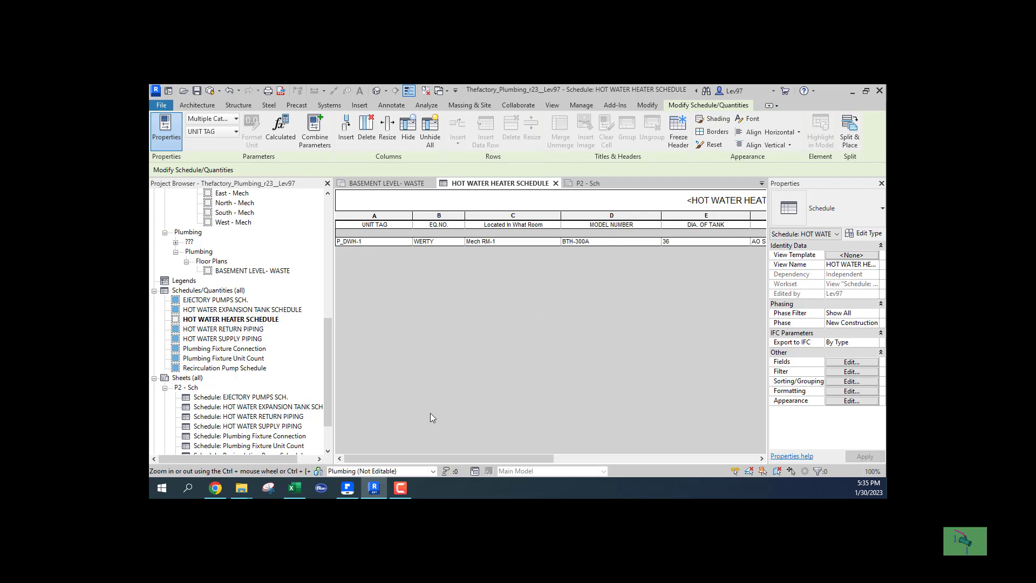
{"action": "left_click_drag", "start_coordinate": [439, 456], "coordinate": [408, 458]}
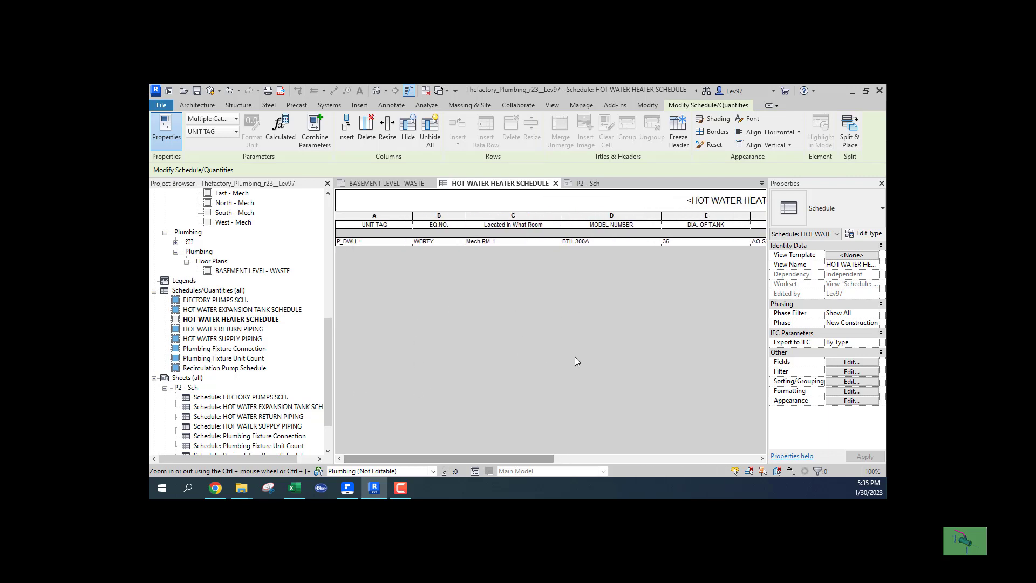